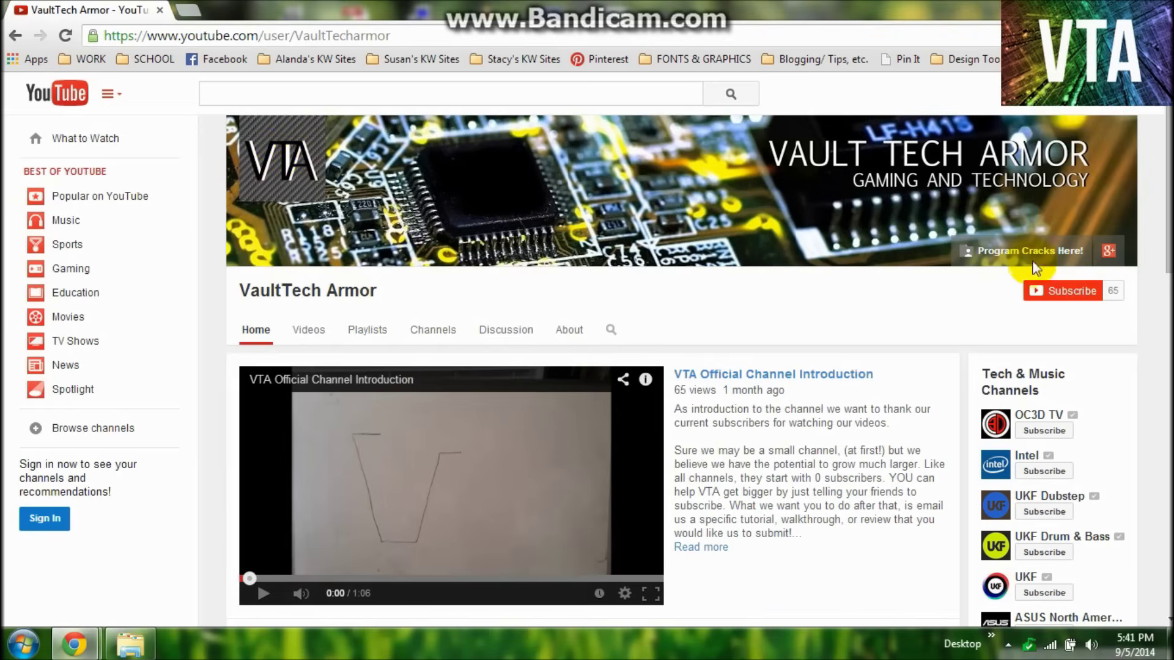
- Download One_M8_All-In-One_Kit_v2.0.rar from Drive's Android > Root folder to the desktop, bypassing the virus-scan warning
{"action": "left_click", "coordinate": [1026, 239]}
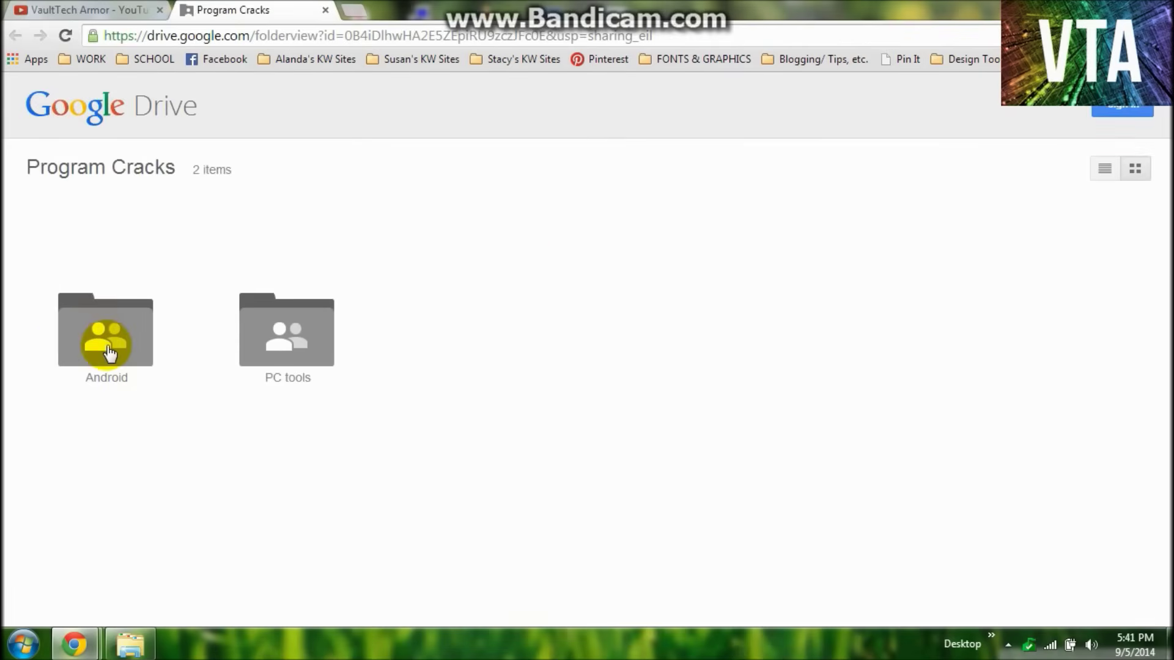
{"action": "left_click", "coordinate": [109, 352]}
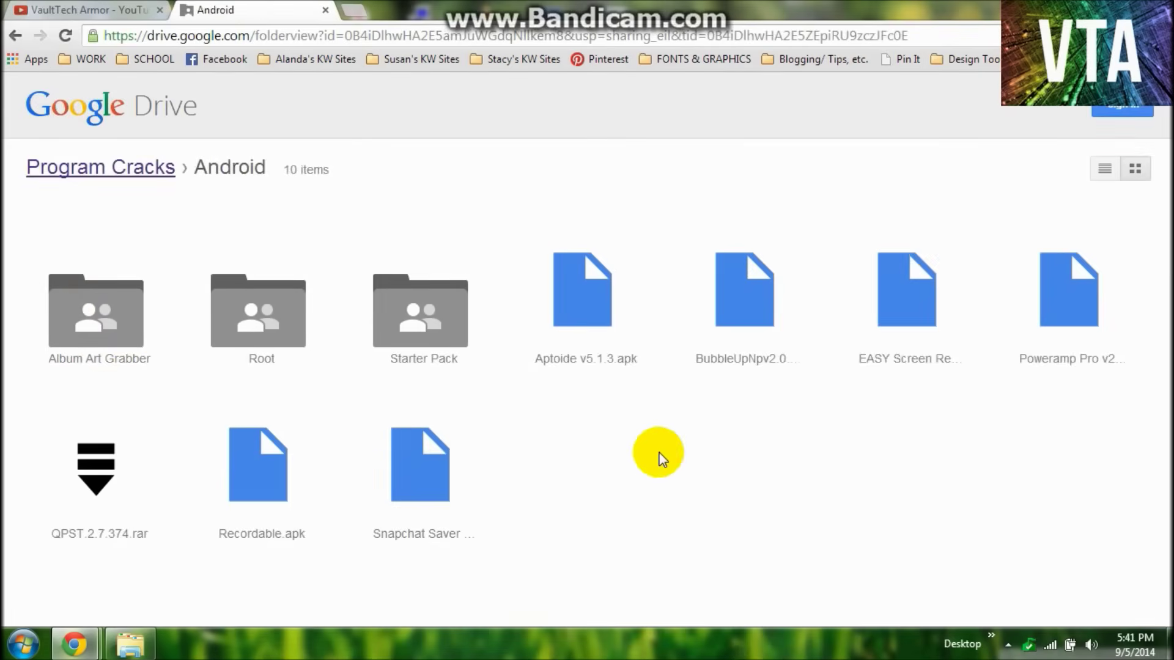
{"action": "left_click", "coordinate": [257, 313]}
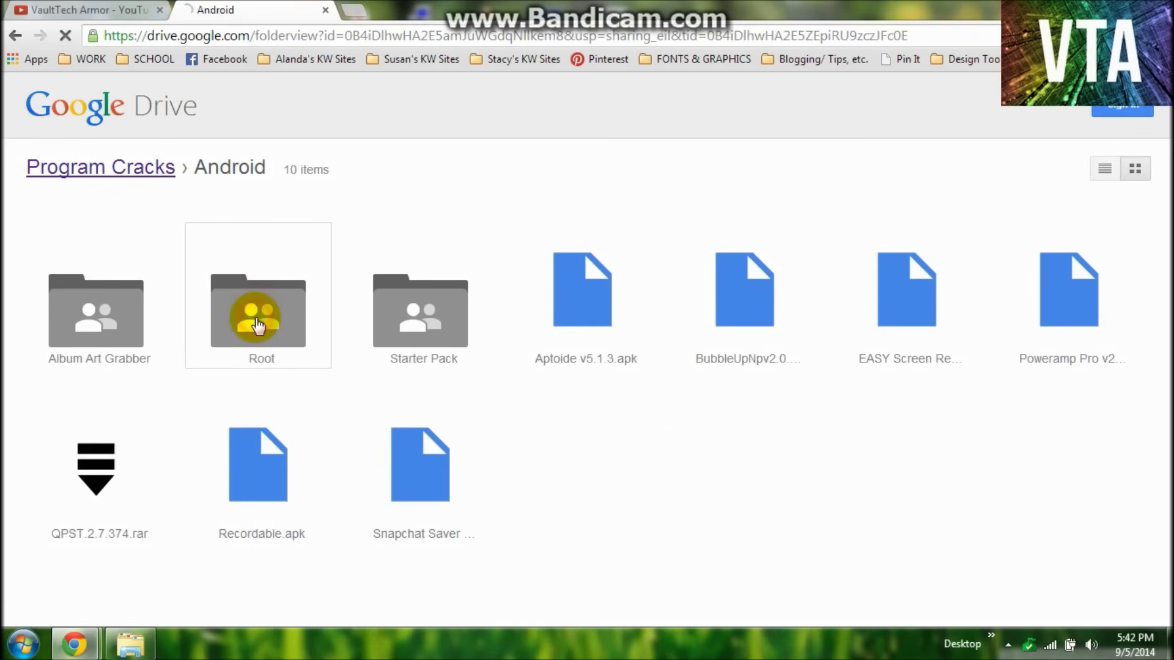
{"action": "left_click", "coordinate": [98, 327]}
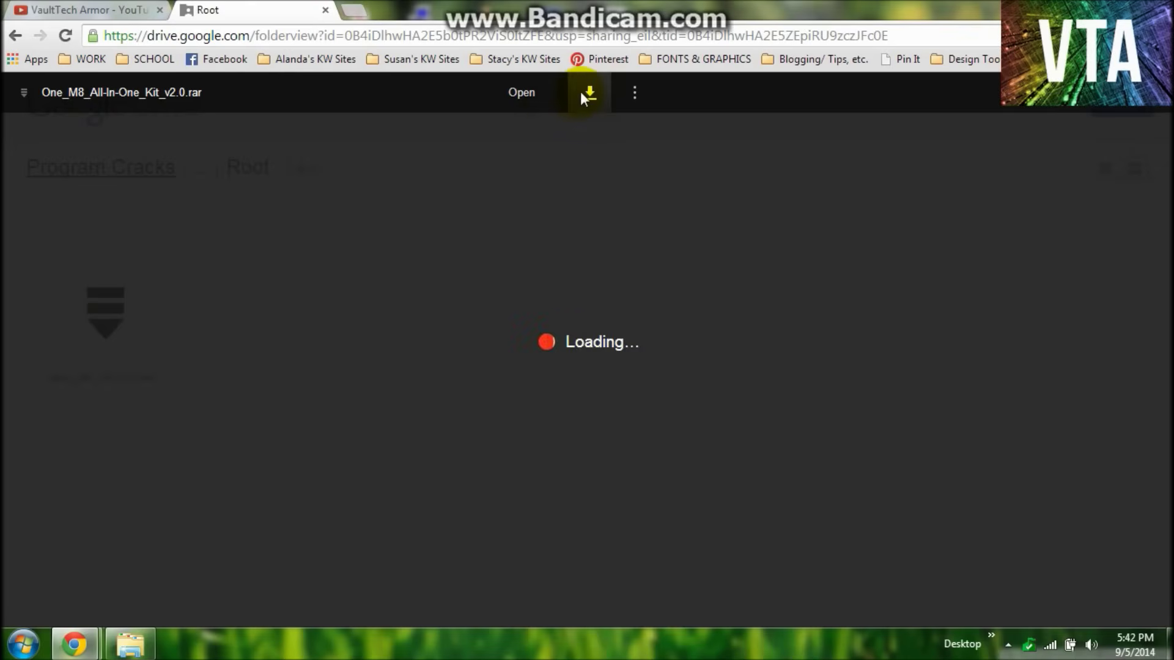
{"action": "left_click", "coordinate": [584, 93]}
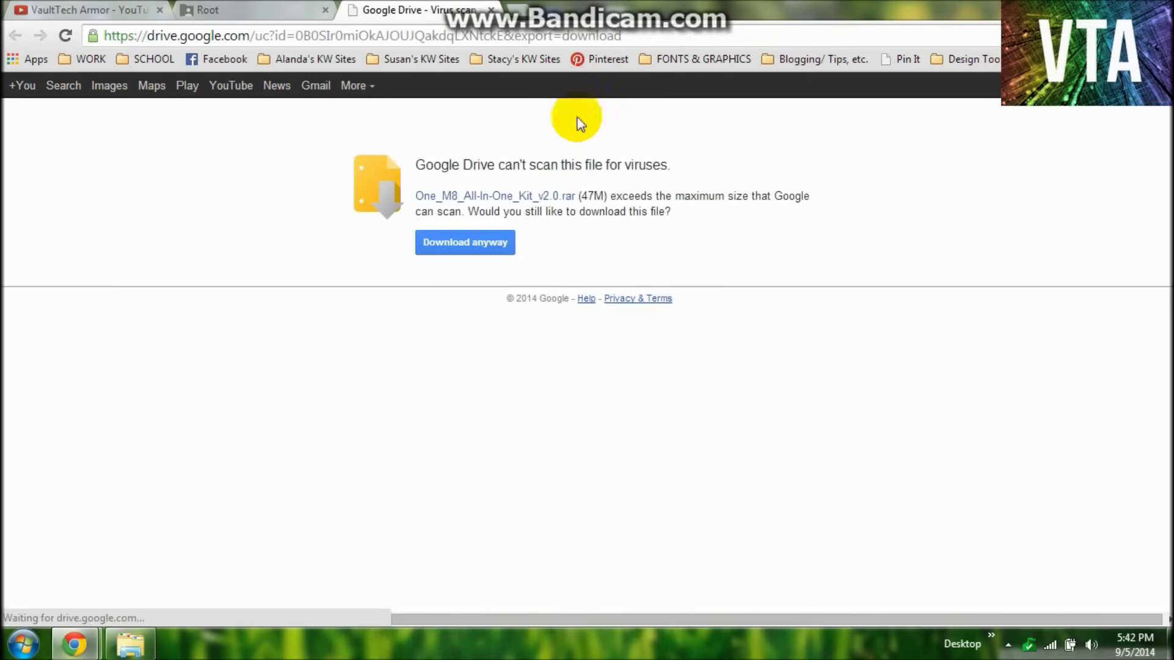
{"action": "left_click", "coordinate": [453, 242]}
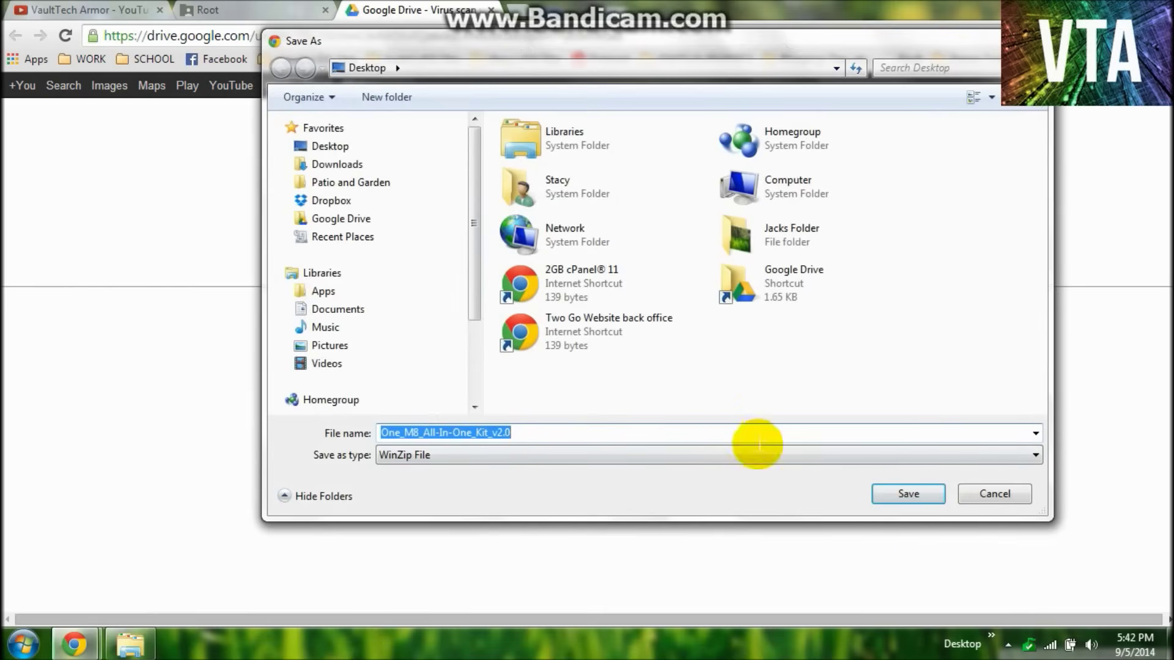
{"action": "left_click", "coordinate": [894, 492]}
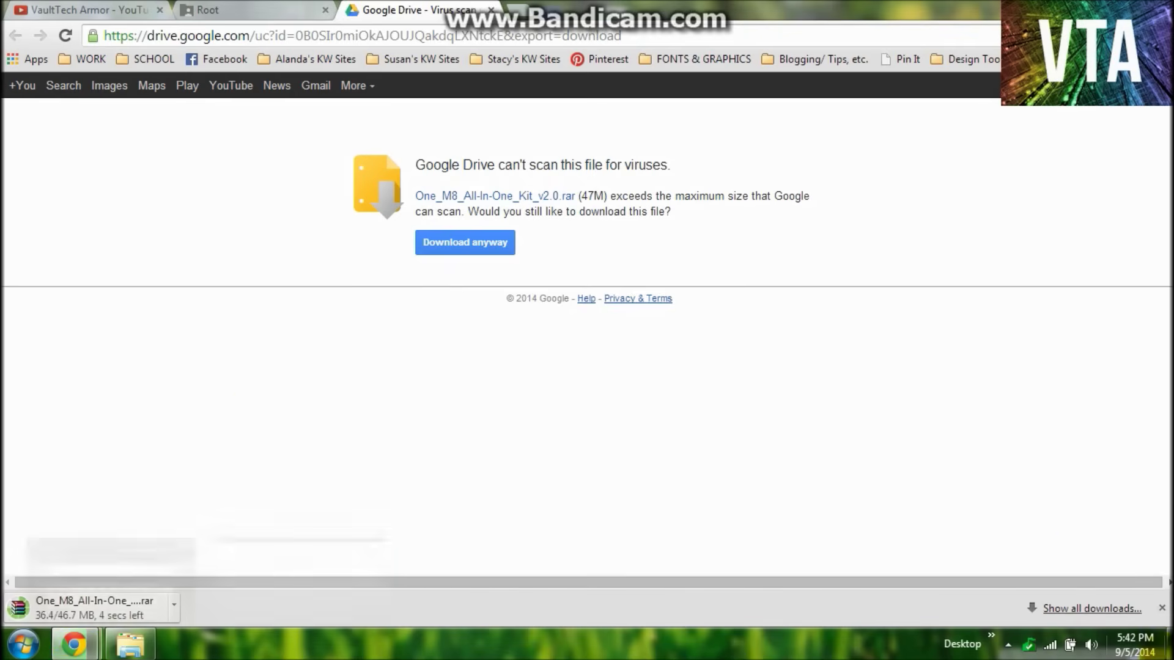
- Open the desktop One_M8_All-In-One_Kit_v2.0.rar in WinRAR, dismissing the expired-licence and driver notices
{"action": "left_click", "coordinate": [1167, 643]}
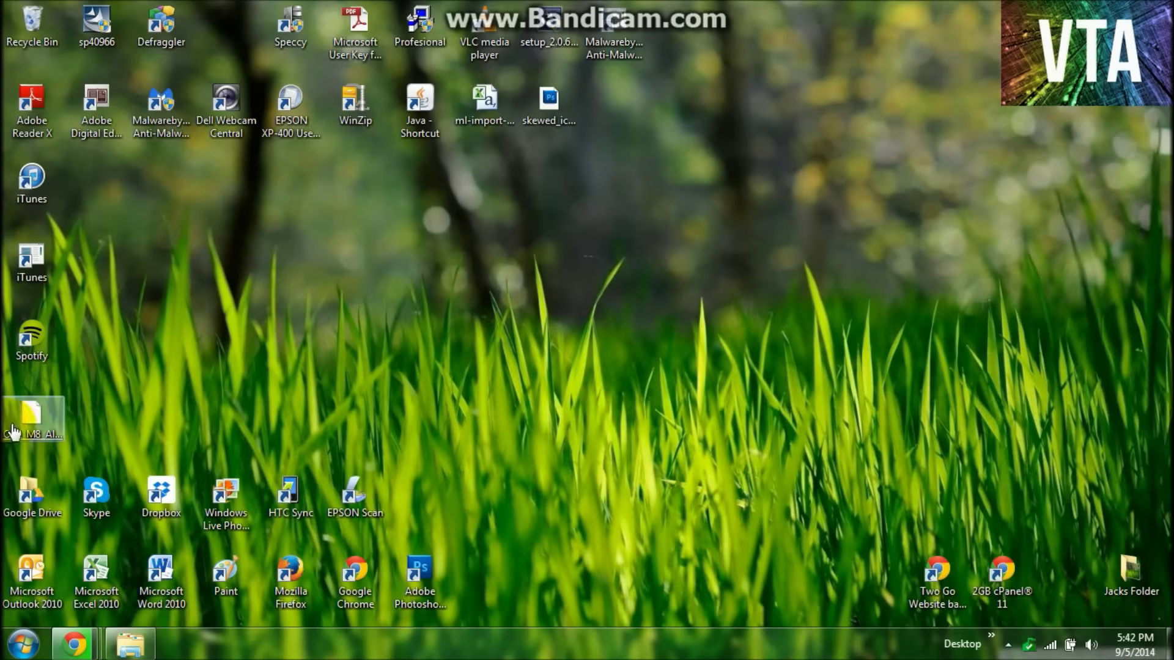
{"action": "left_click_drag", "start_coordinate": [30, 422], "coordinate": [667, 340]}
{"action": "left_click", "coordinate": [762, 401]}
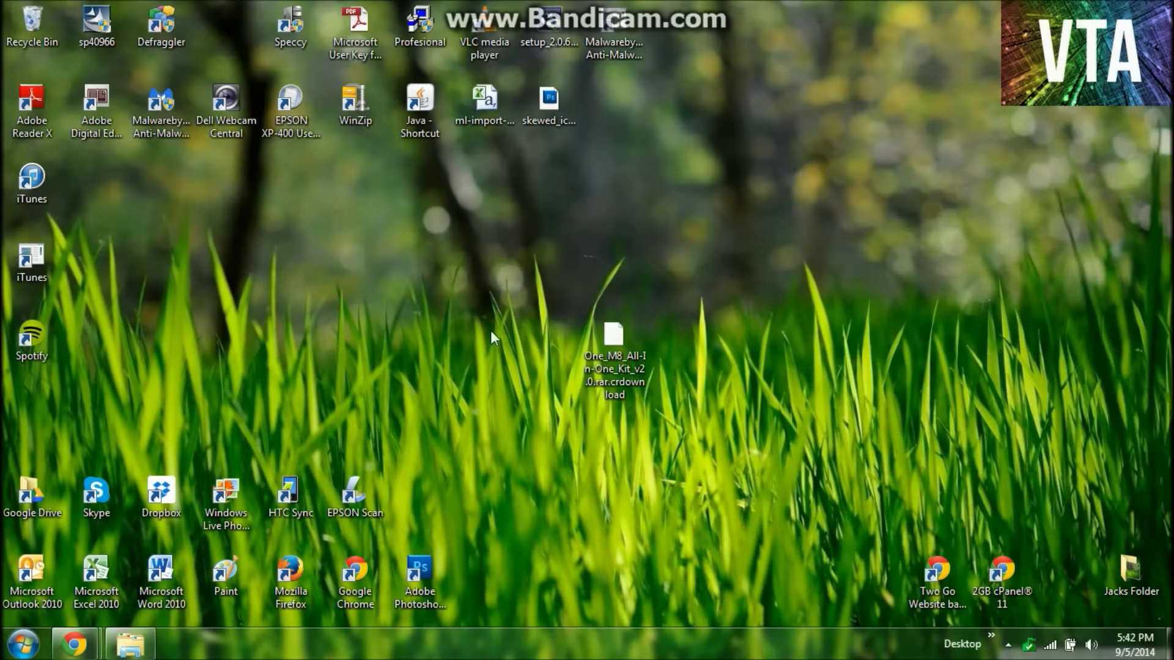
{"action": "left_click_drag", "start_coordinate": [31, 415], "coordinate": [611, 355]}
{"action": "double_click", "coordinate": [609, 355]}
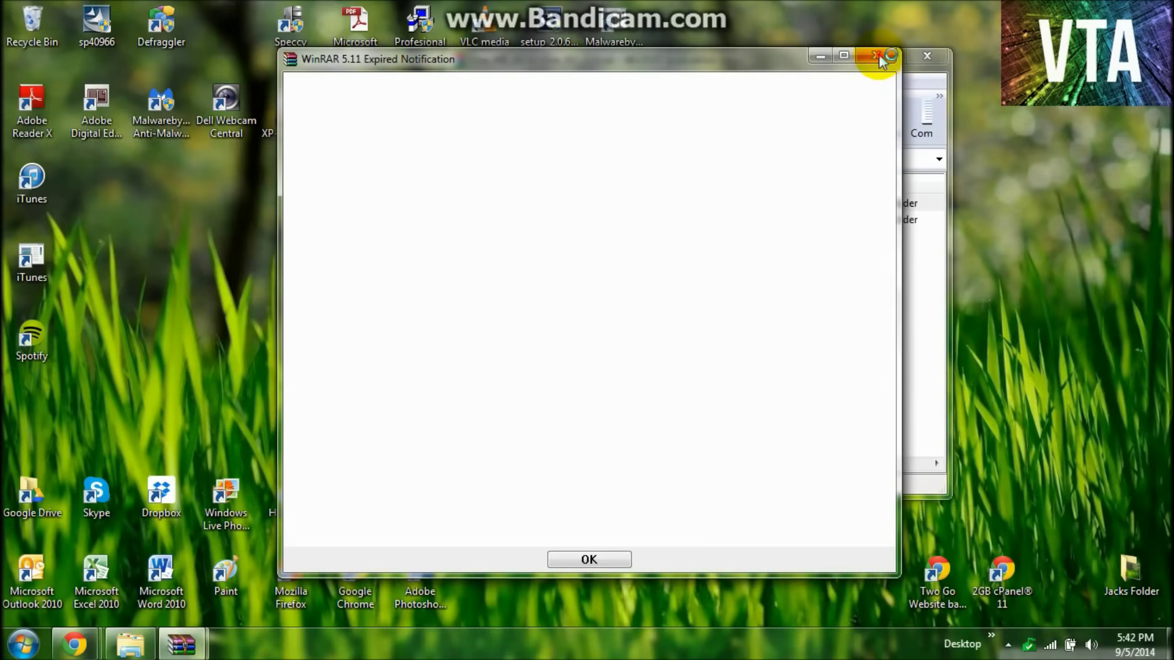
{"action": "left_click", "coordinate": [588, 558]}
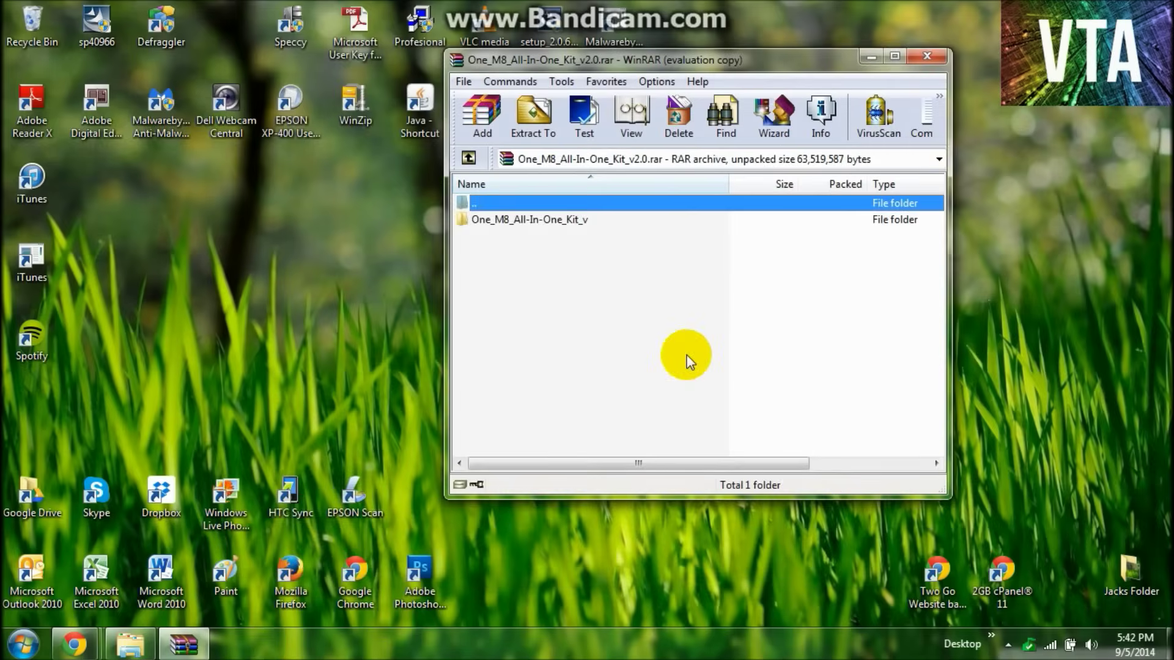
{"action": "left_click", "coordinate": [711, 349]}
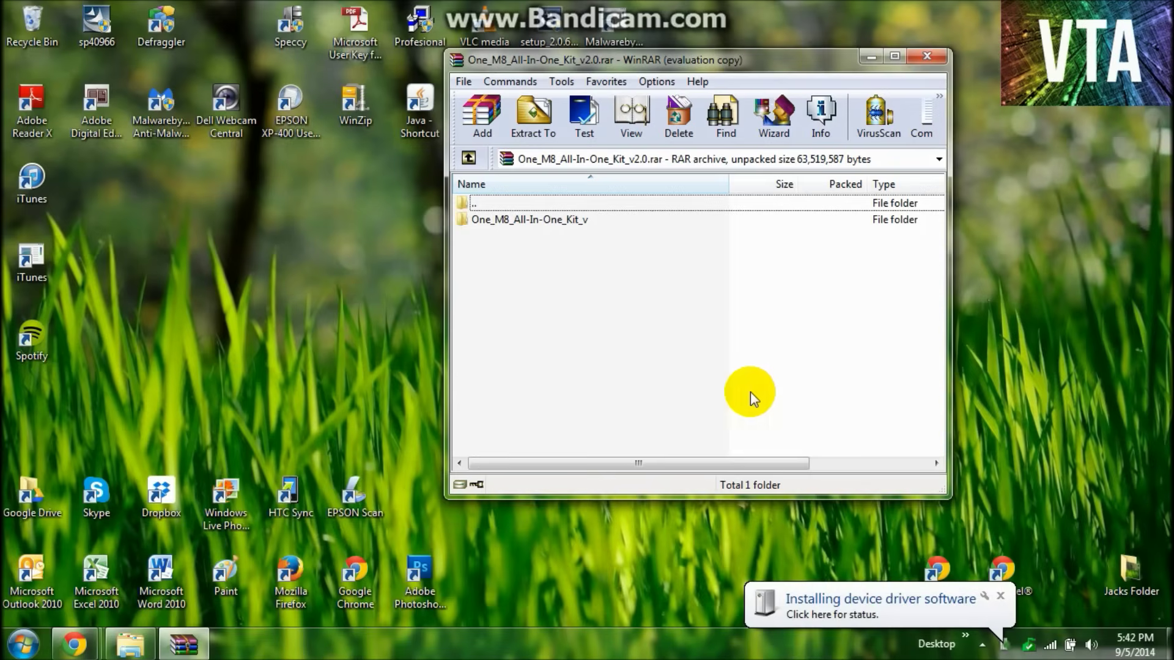
{"action": "left_click", "coordinate": [998, 596]}
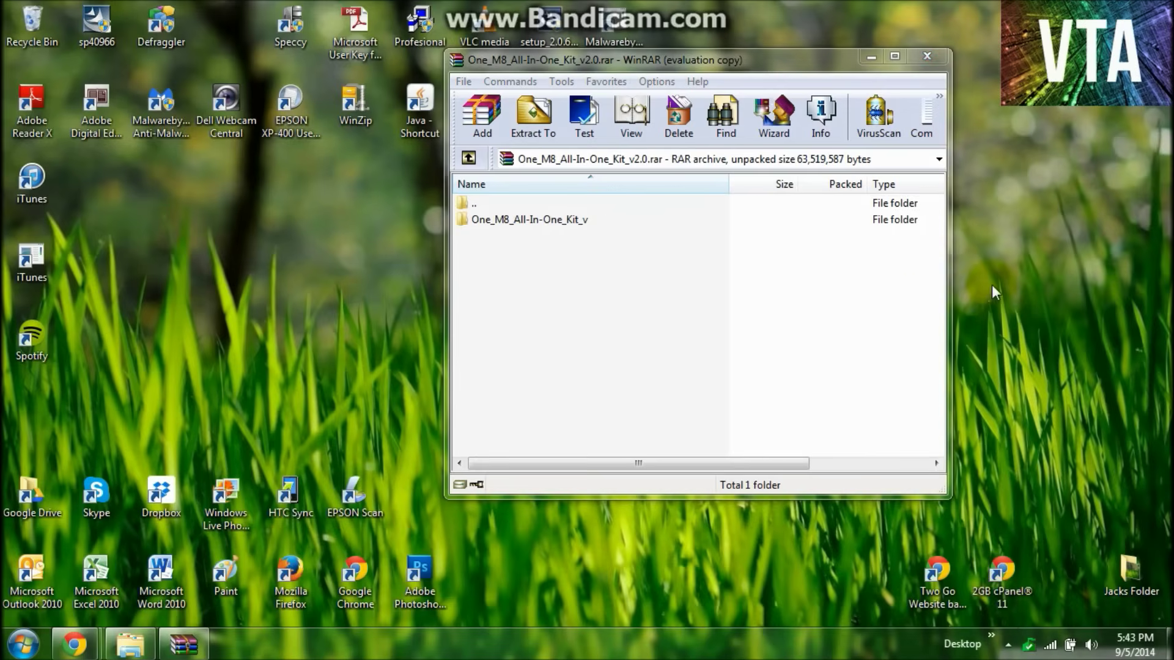
{"action": "left_click_drag", "start_coordinate": [681, 57], "coordinate": [580, 87]}
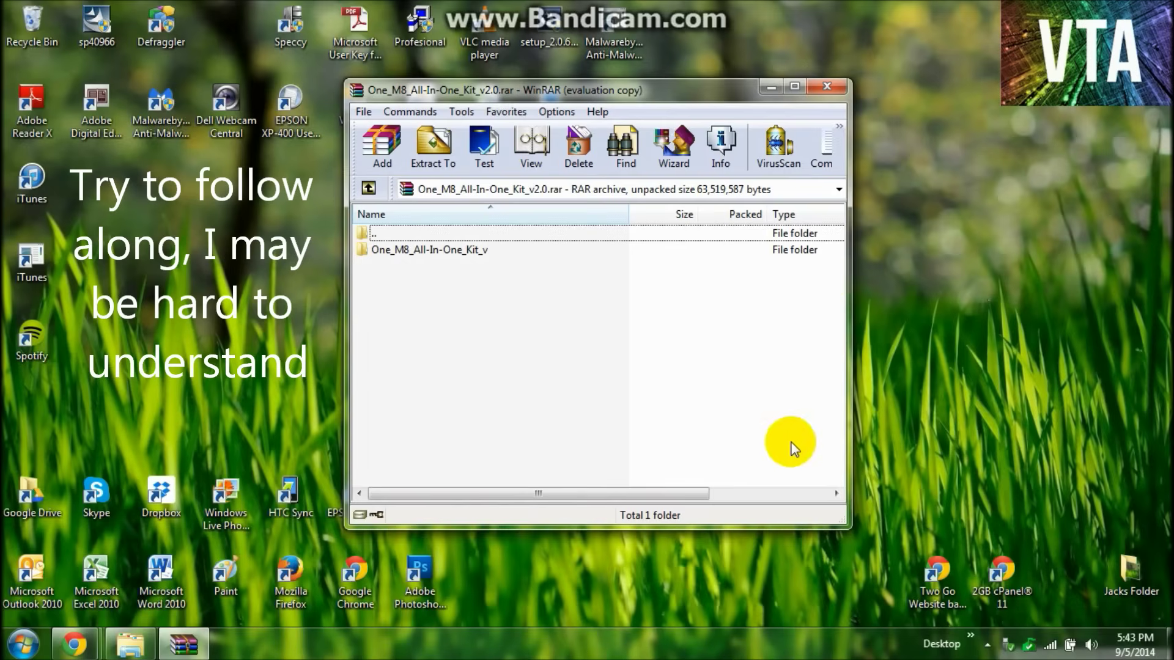
{"action": "left_click", "coordinate": [987, 645]}
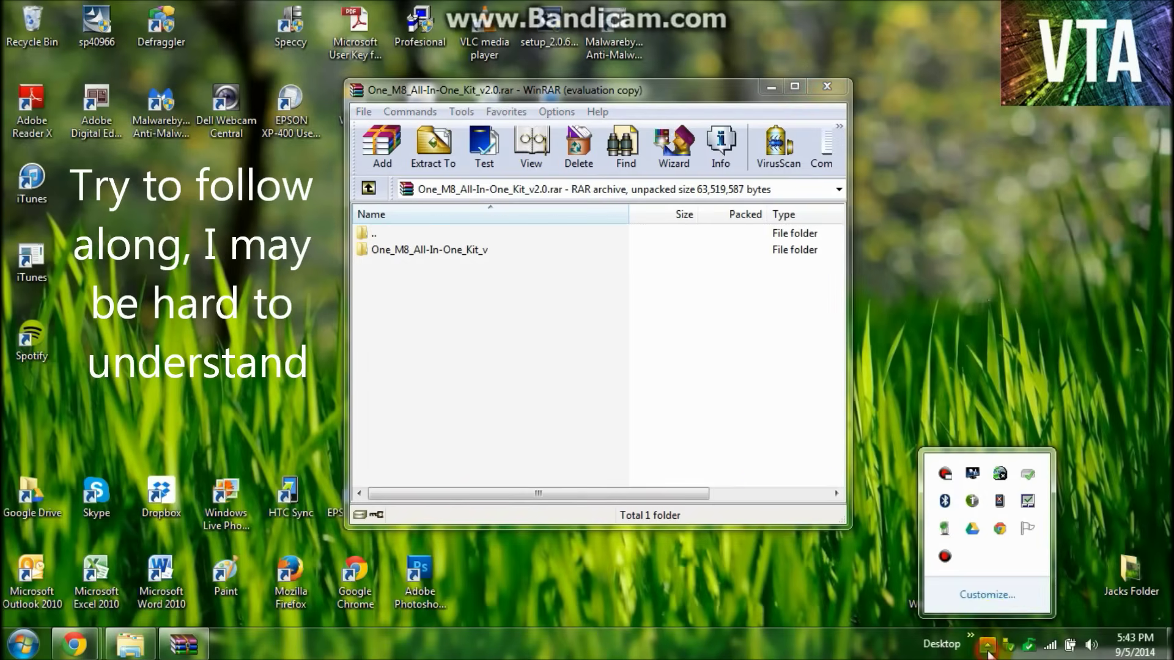
{"action": "mouse_move", "coordinate": [946, 531]}
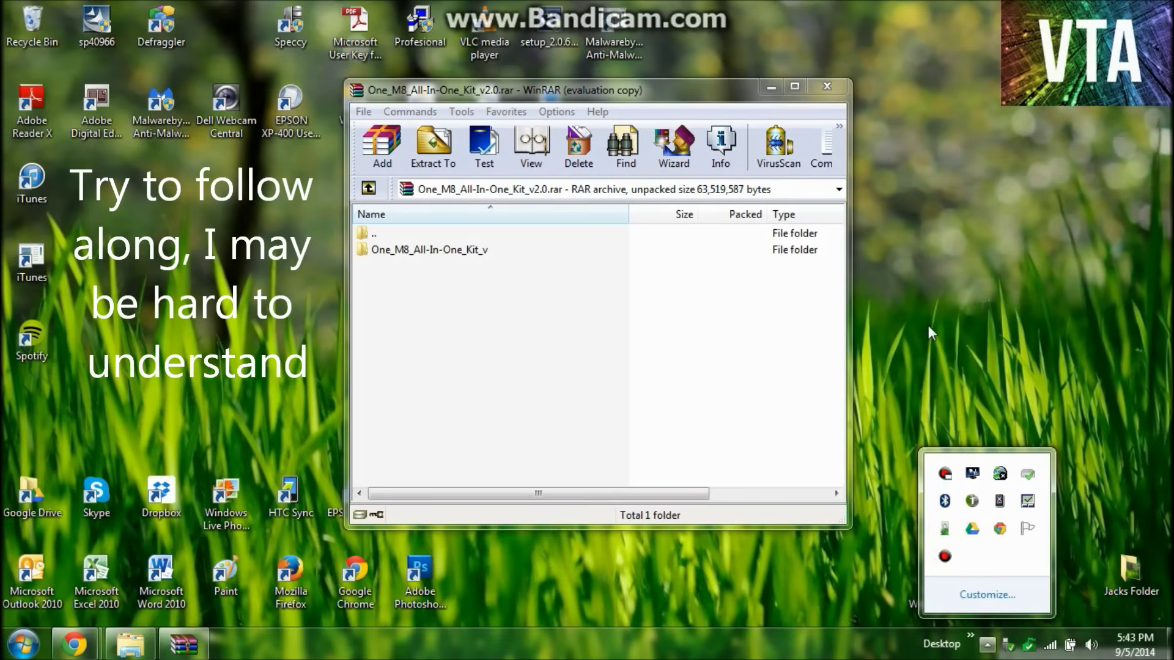
{"action": "left_click", "coordinate": [655, 420]}
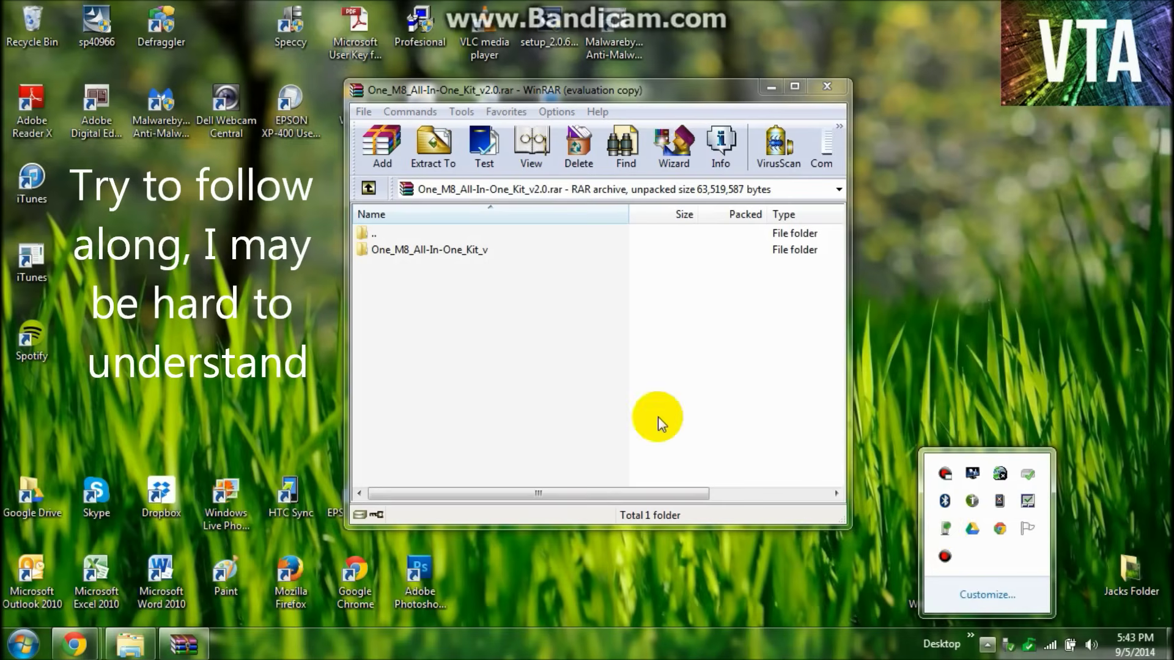
{"action": "left_click", "coordinate": [116, 642]}
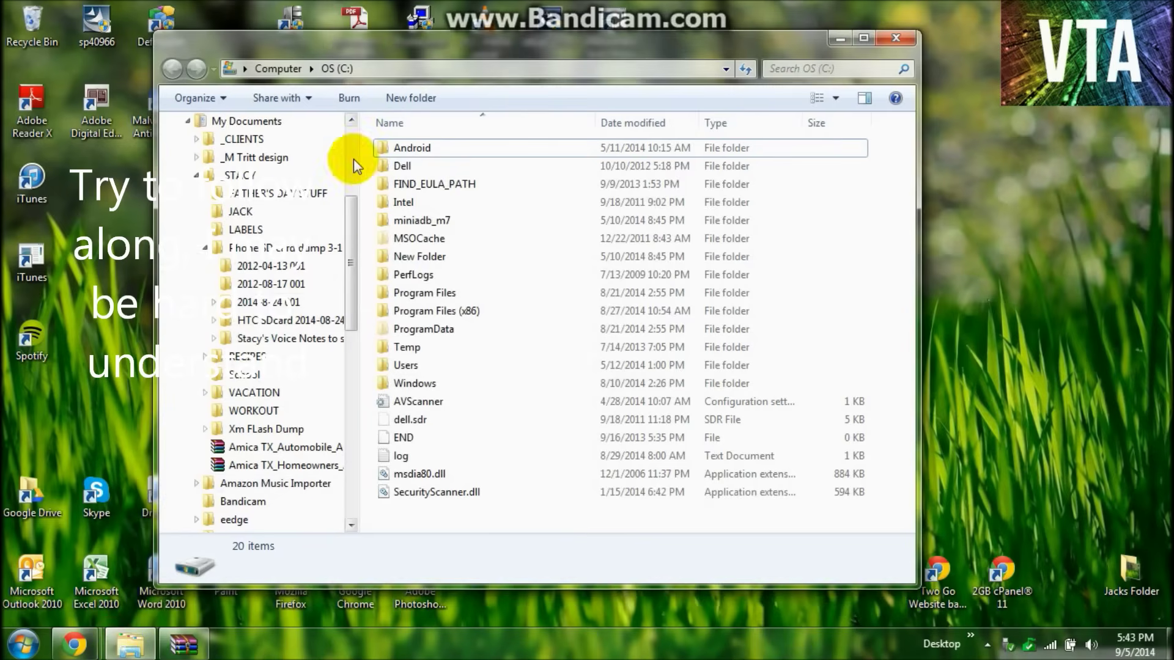
{"action": "left_click_drag", "start_coordinate": [346, 209], "coordinate": [343, 471]}
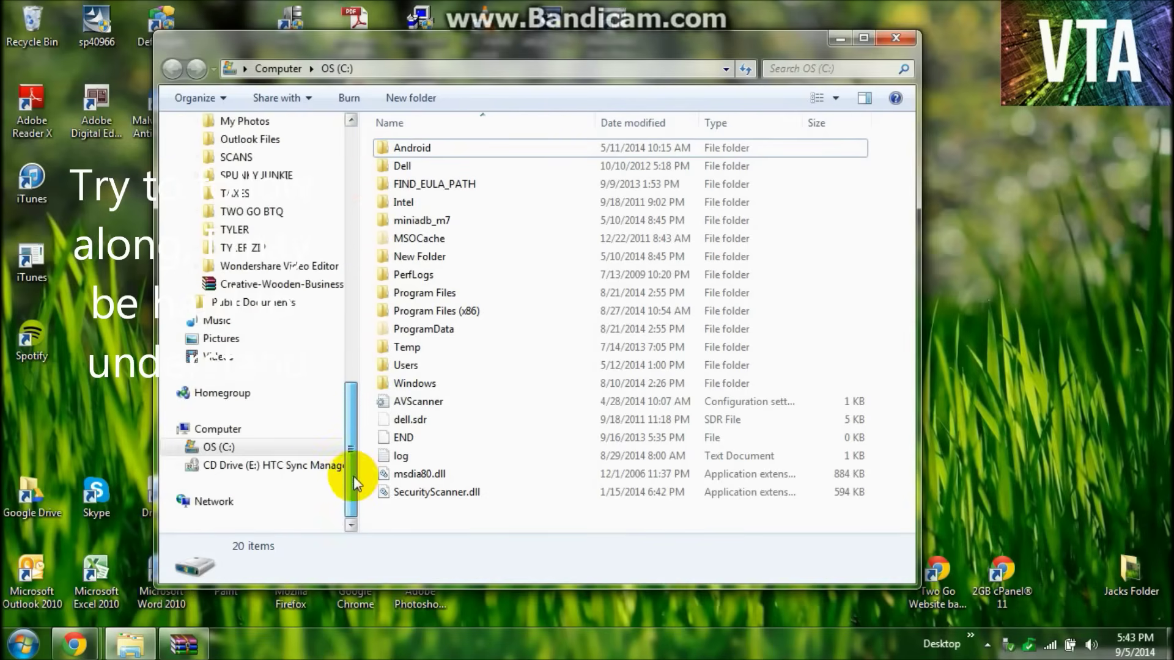
{"action": "left_click", "coordinate": [214, 429]}
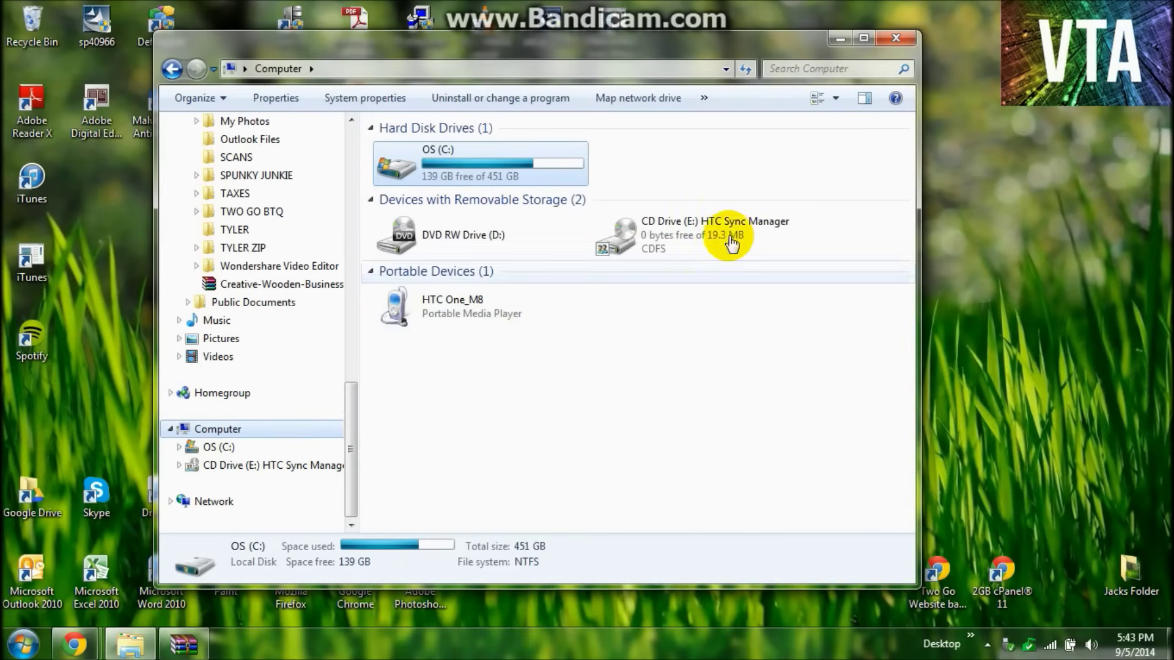
{"action": "left_click", "coordinate": [893, 39]}
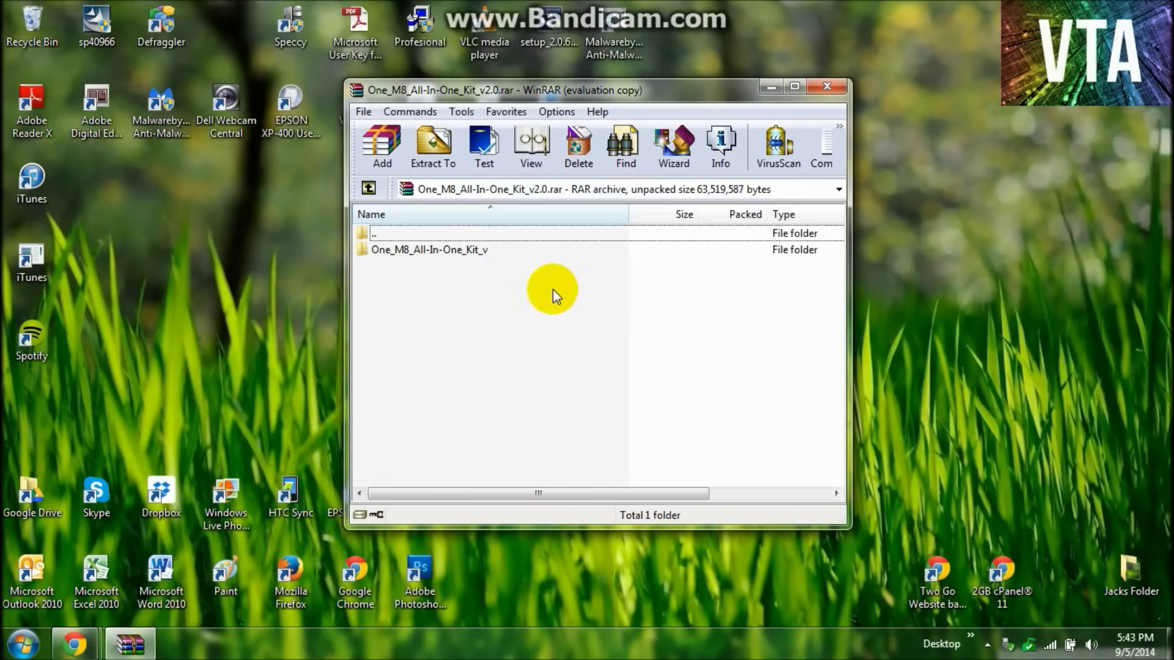
- Run One M8.exe from the archive's One_M8_All-In-One_Kit_v folder and allow the unverified publisher
{"action": "double_click", "coordinate": [419, 251]}
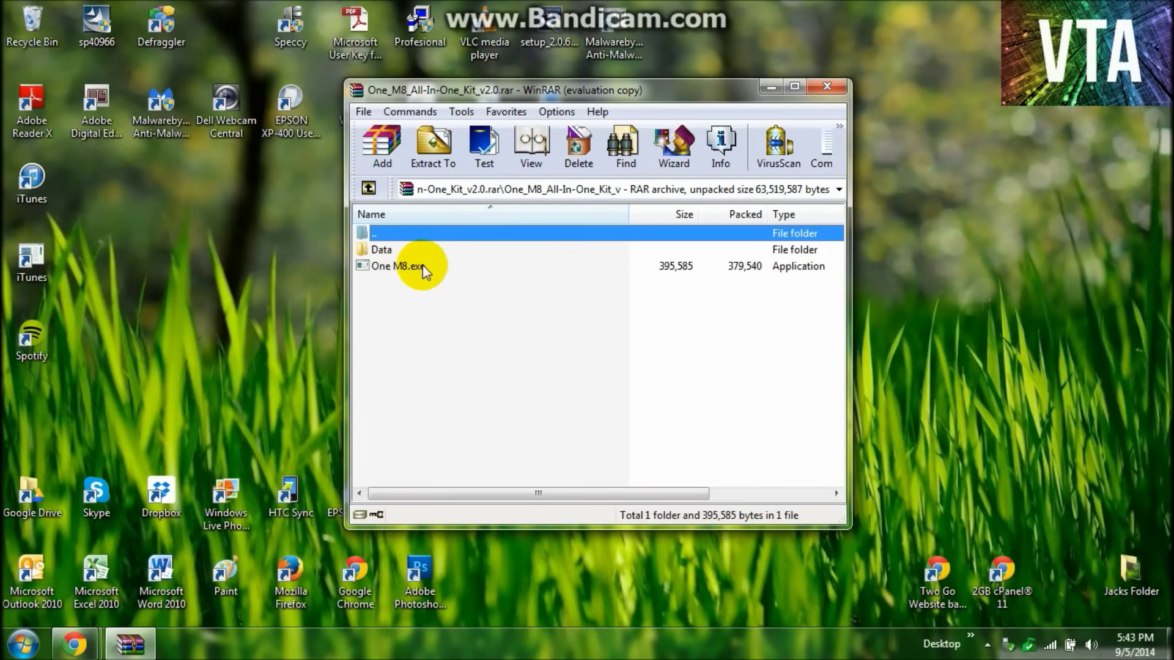
{"action": "double_click", "coordinate": [421, 265]}
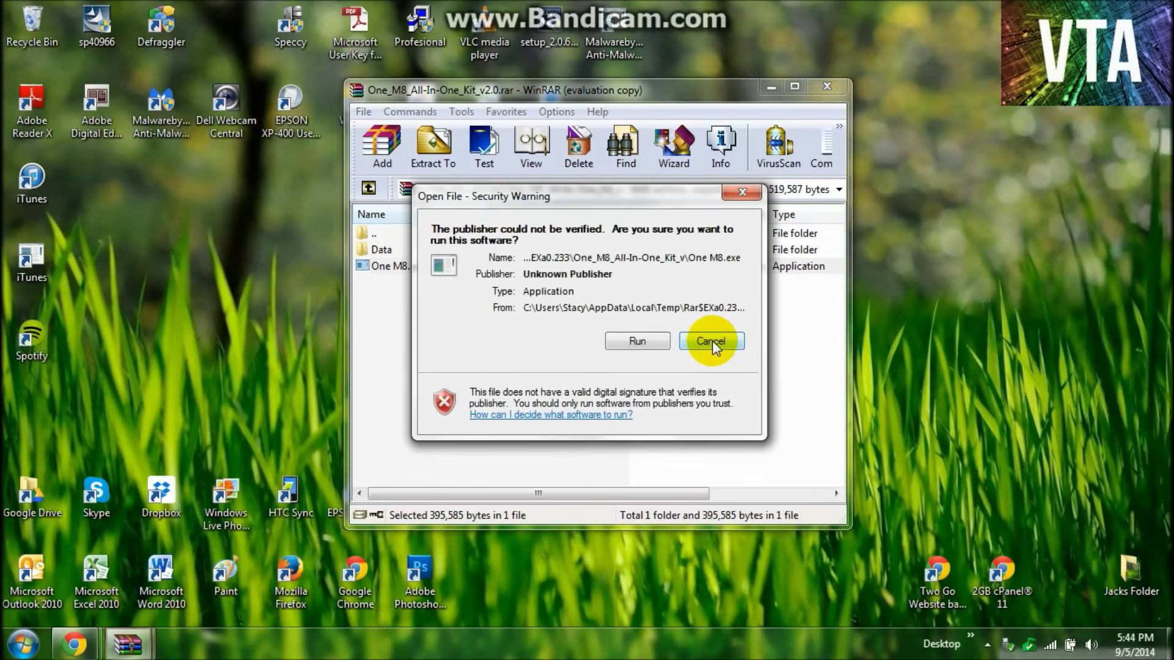
{"action": "left_click", "coordinate": [636, 341]}
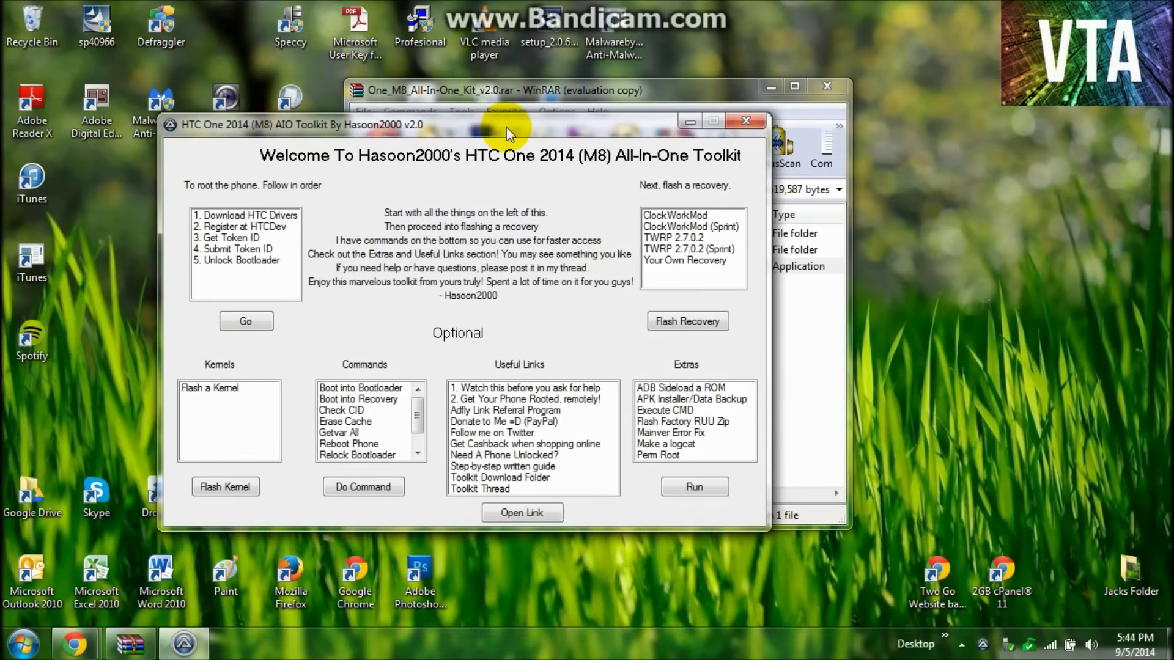
- Run the toolkit's '1. Download HTC Drivers' step and acknowledge its message
{"action": "left_click_drag", "start_coordinate": [506, 126], "coordinate": [618, 117]}
{"action": "left_click", "coordinate": [765, 88]}
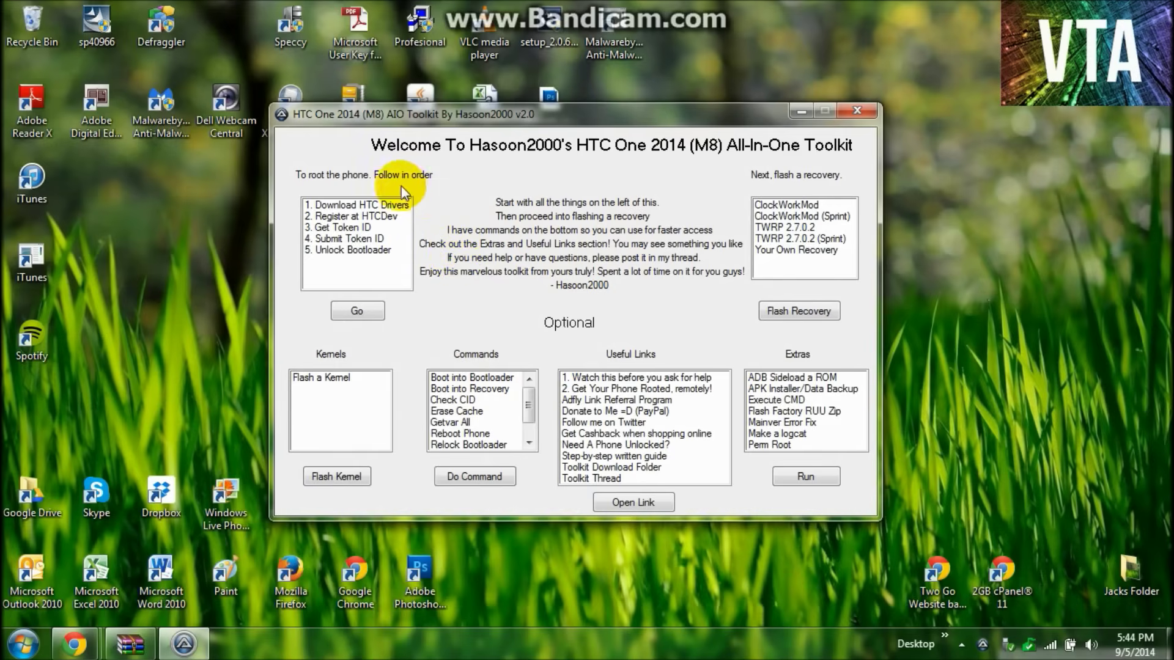
{"action": "left_click", "coordinate": [405, 210]}
{"action": "left_click", "coordinate": [359, 316]}
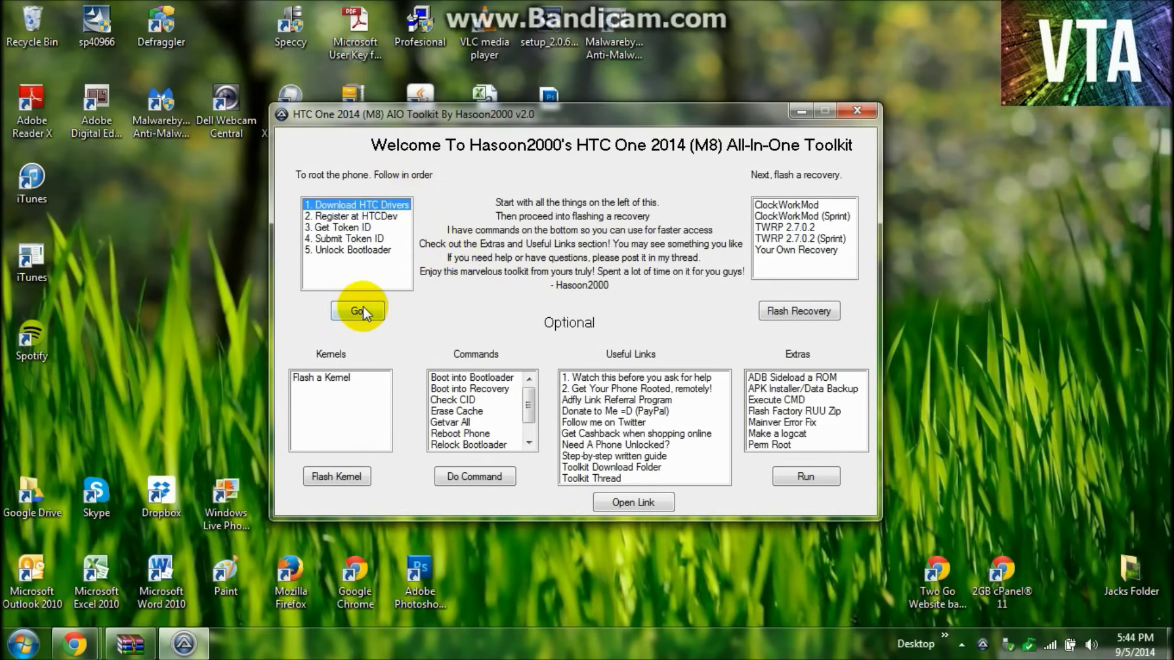
{"action": "left_click", "coordinate": [740, 375]}
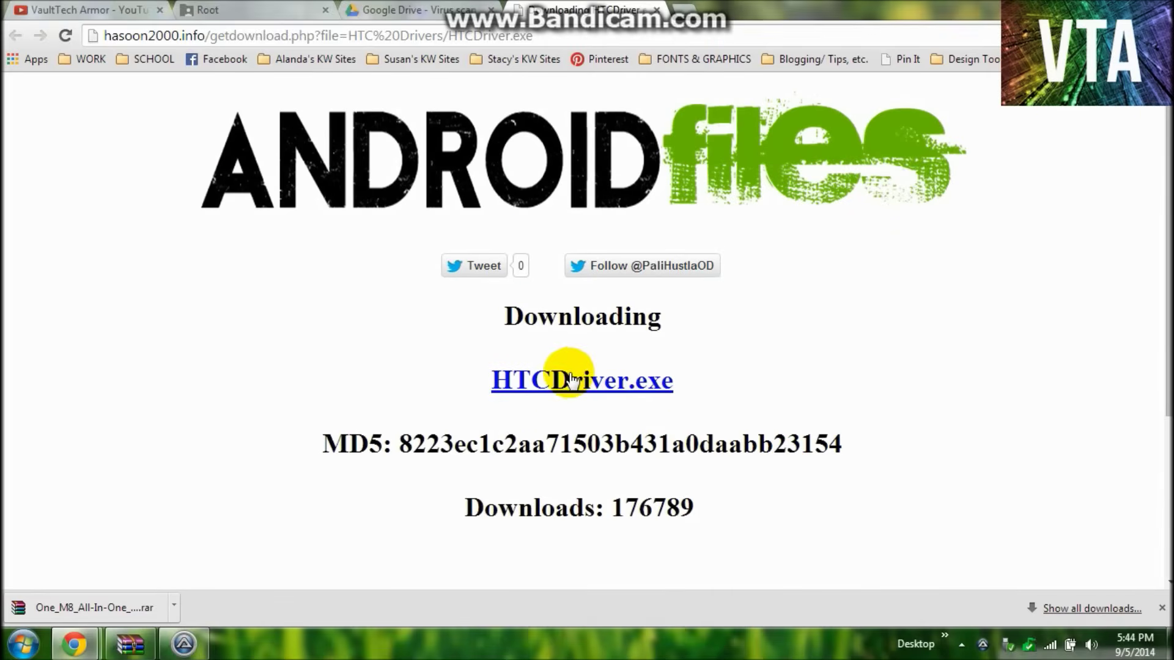
- Save HTCDriver.exe from Android Files to the desktop, then return to the toolkit
{"action": "left_click", "coordinate": [562, 385]}
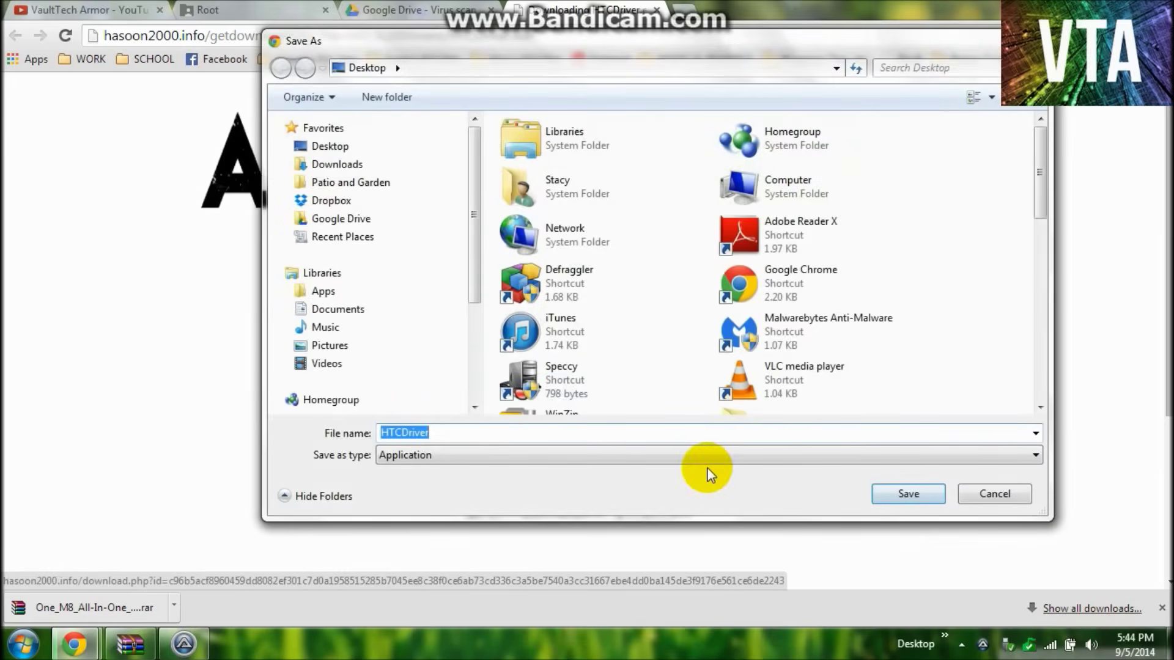
{"action": "left_click", "coordinate": [914, 492]}
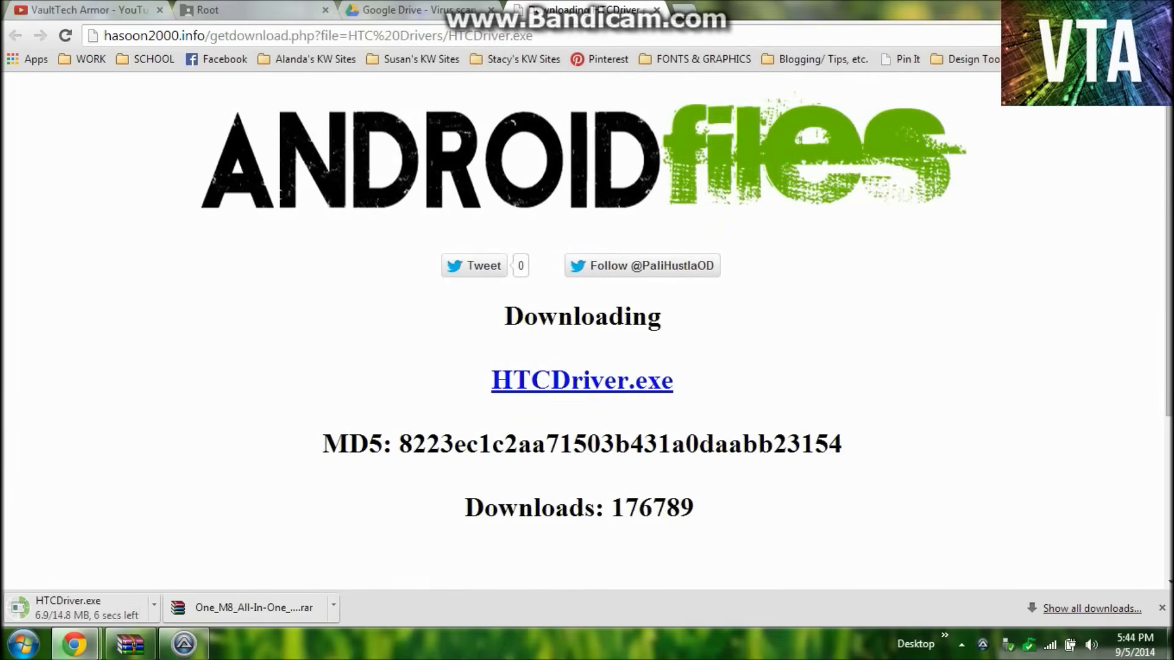
{"action": "left_click", "coordinate": [1100, 9]}
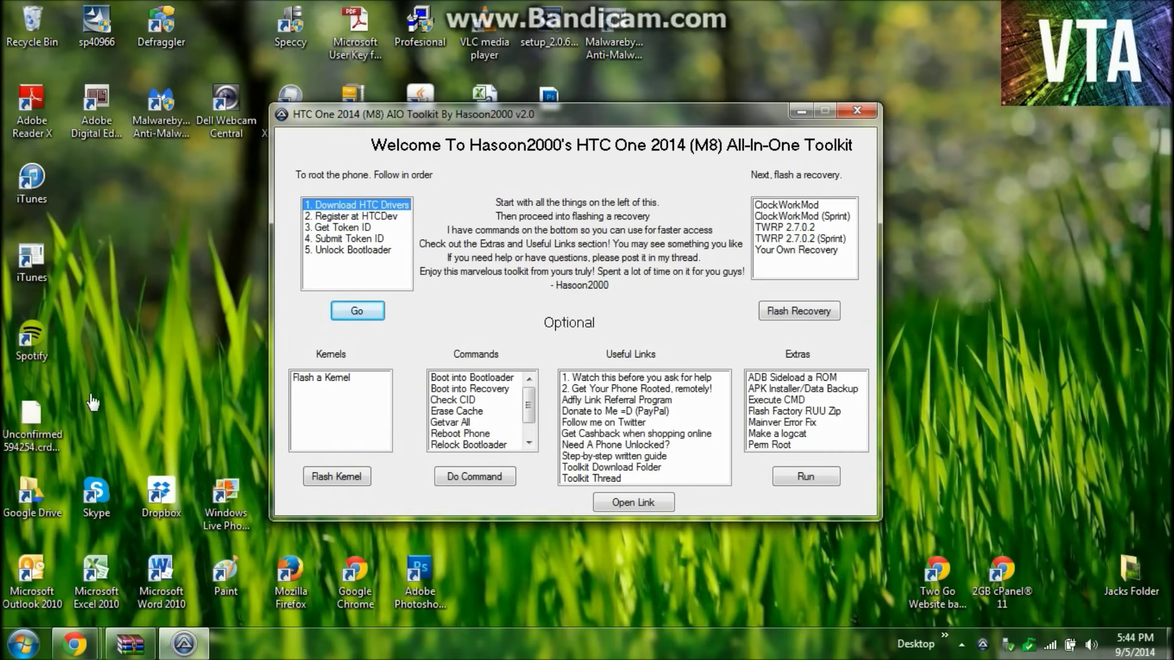
- Launch the downloaded HTCDriver installer from the desktop
{"action": "left_click", "coordinate": [52, 414]}
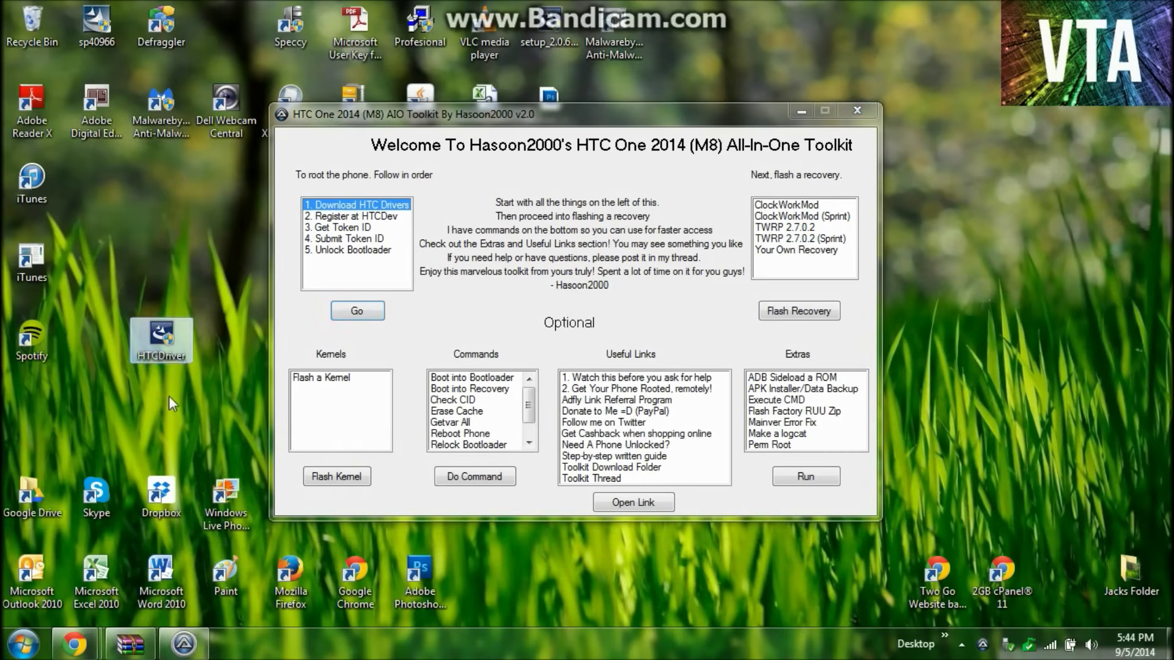
{"action": "double_click", "coordinate": [162, 341]}
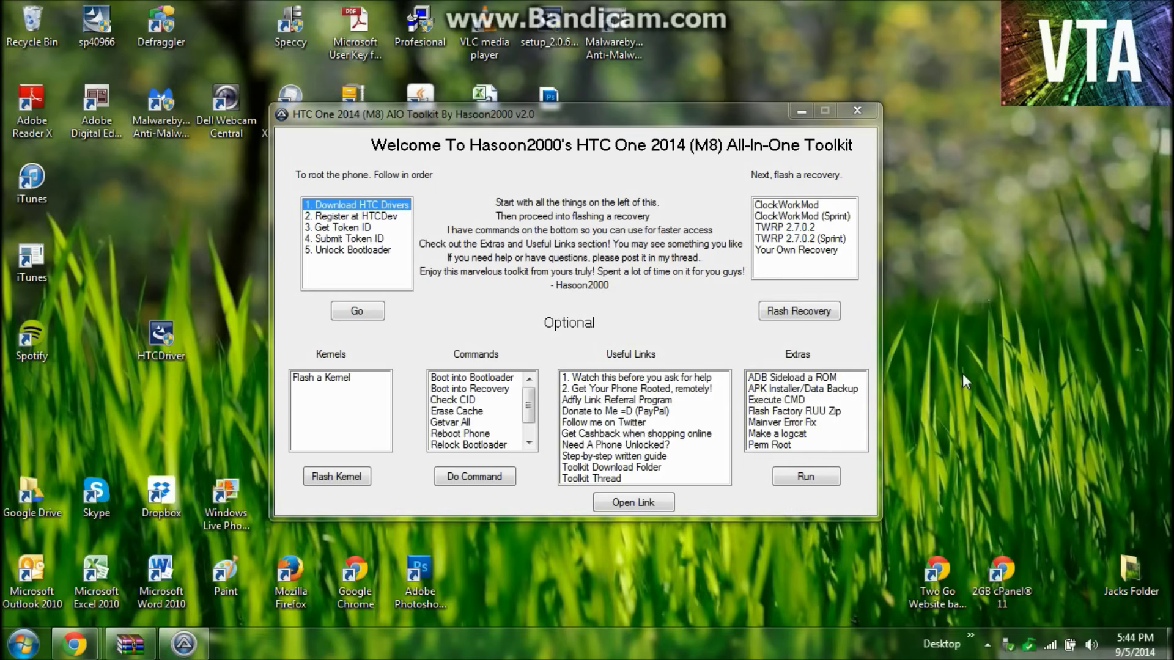
{"action": "key", "text": "XF86AudioRaiseVolume"}
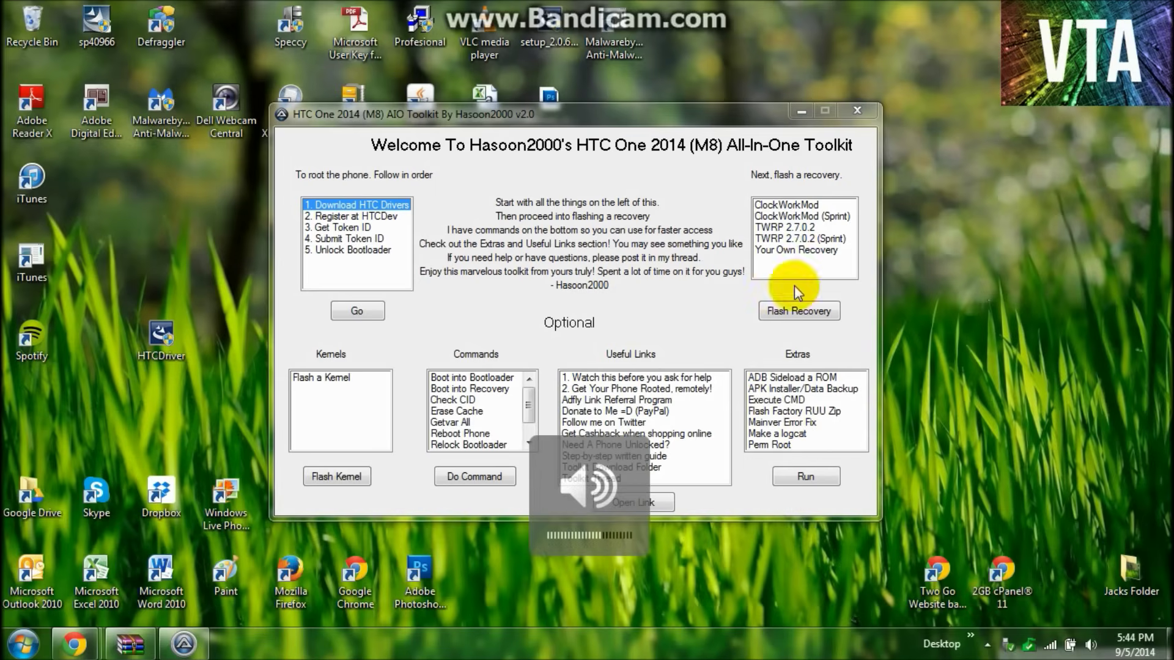
- Run the toolkit's '2. Register at HTCDev' step to open HTCDev's registration page
{"action": "left_click", "coordinate": [621, 288]}
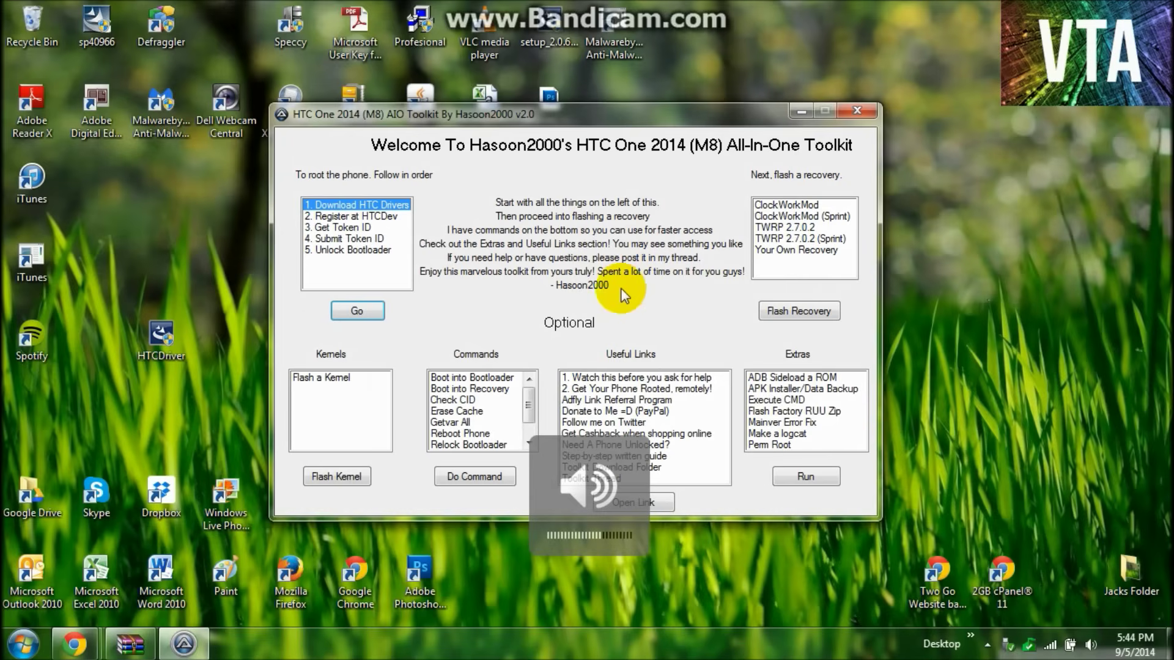
{"action": "left_click", "coordinate": [390, 217]}
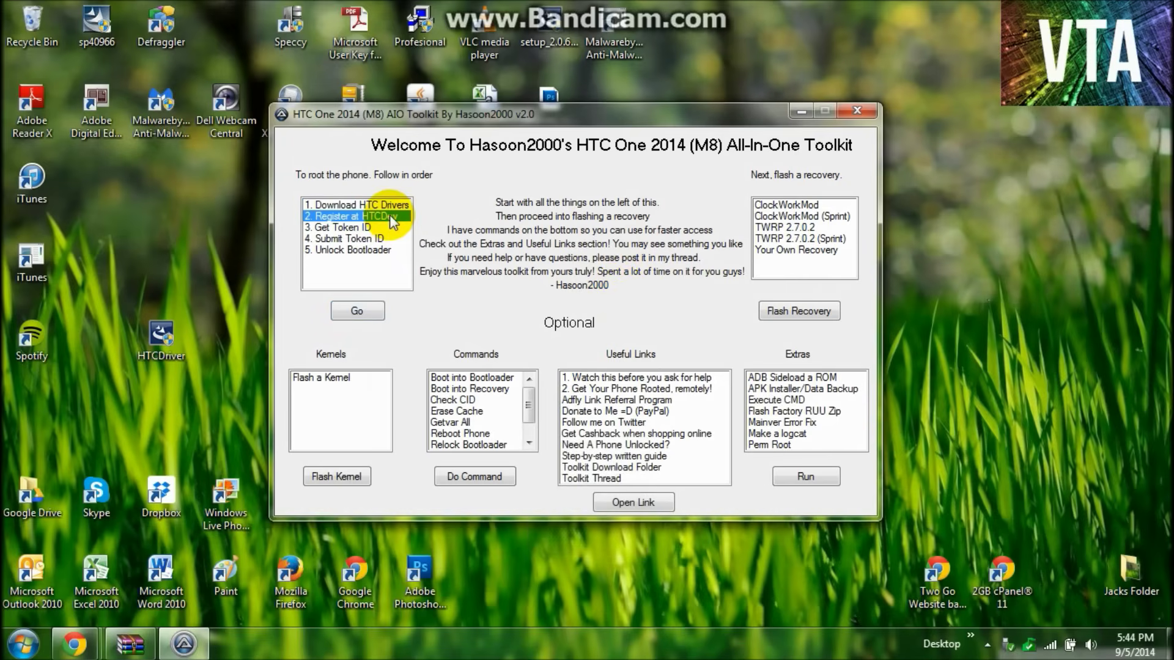
{"action": "left_click", "coordinate": [351, 313]}
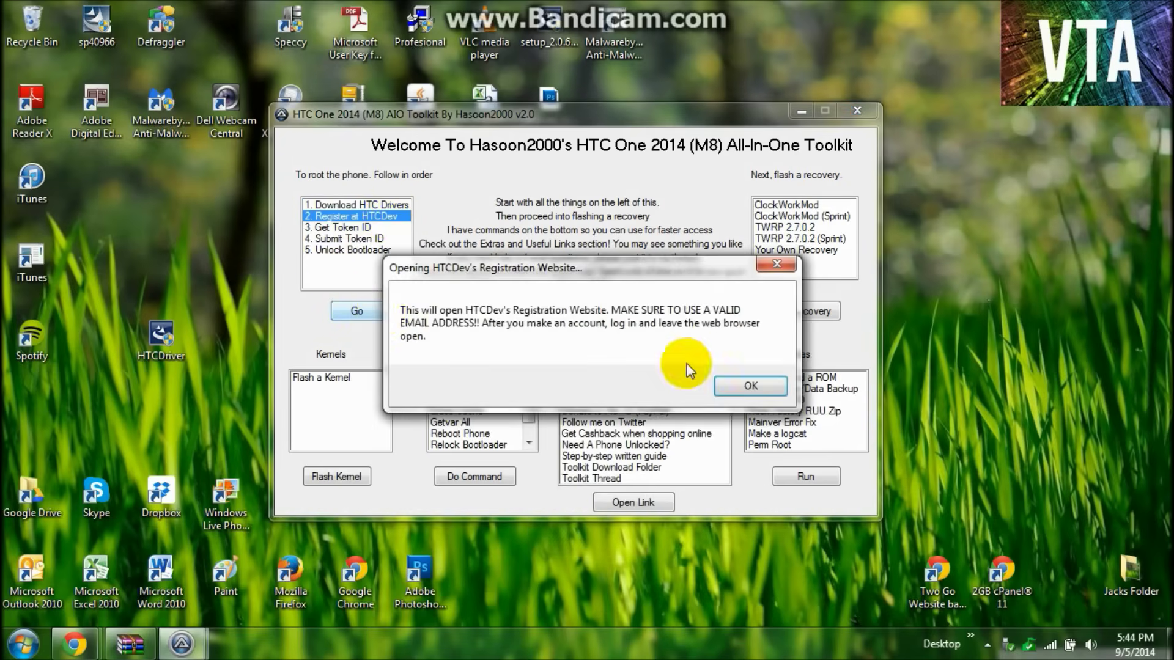
{"action": "left_click", "coordinate": [746, 387]}
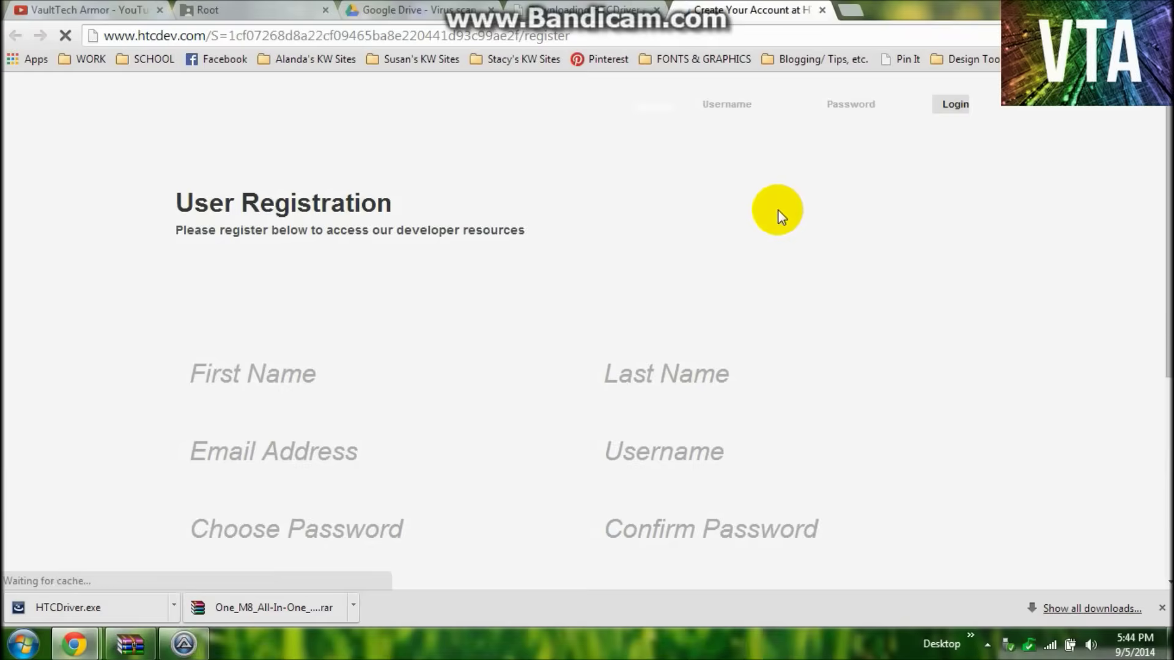
- Look over the HTCDev User Registration form and country list, then begin entering the login username
{"action": "scroll", "coordinate": [1033, 349], "scroll_direction": "down", "scroll_amount": 5}
{"action": "scroll", "coordinate": [1028, 347], "scroll_direction": "up", "scroll_amount": 5}
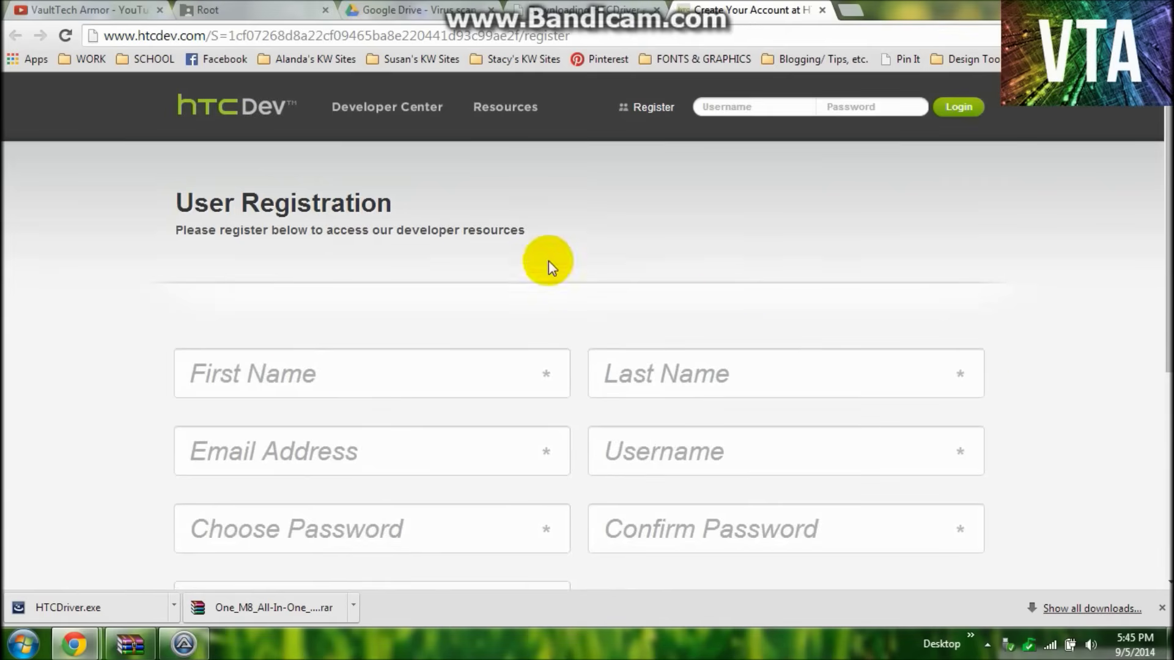
{"action": "scroll", "coordinate": [320, 408], "scroll_direction": "down", "scroll_amount": 4}
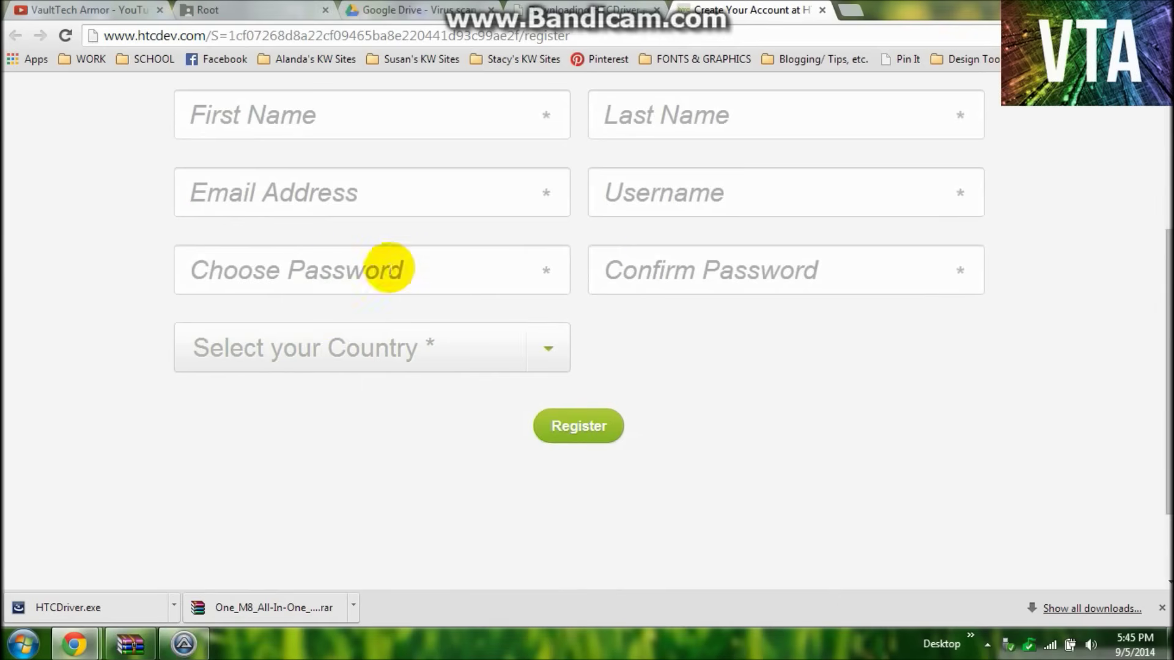
{"action": "left_click", "coordinate": [541, 364]}
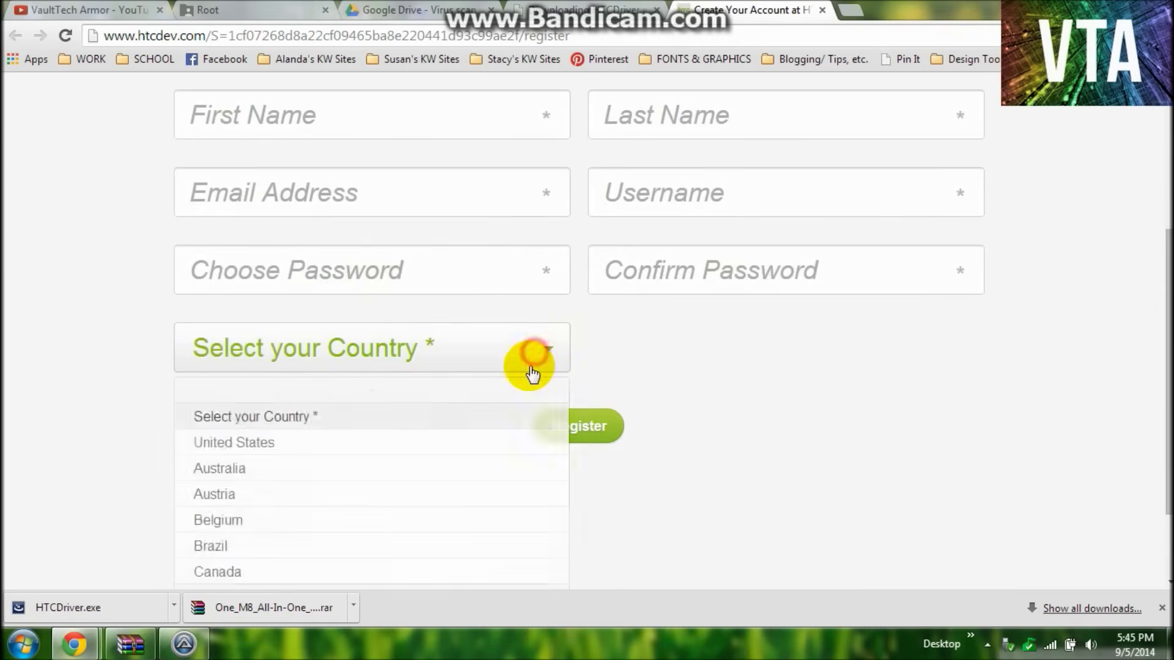
{"action": "scroll", "coordinate": [375, 464], "scroll_direction": "down", "scroll_amount": 2}
{"action": "left_click", "coordinate": [861, 420]}
{"action": "scroll", "coordinate": [808, 425], "scroll_direction": "up", "scroll_amount": 4}
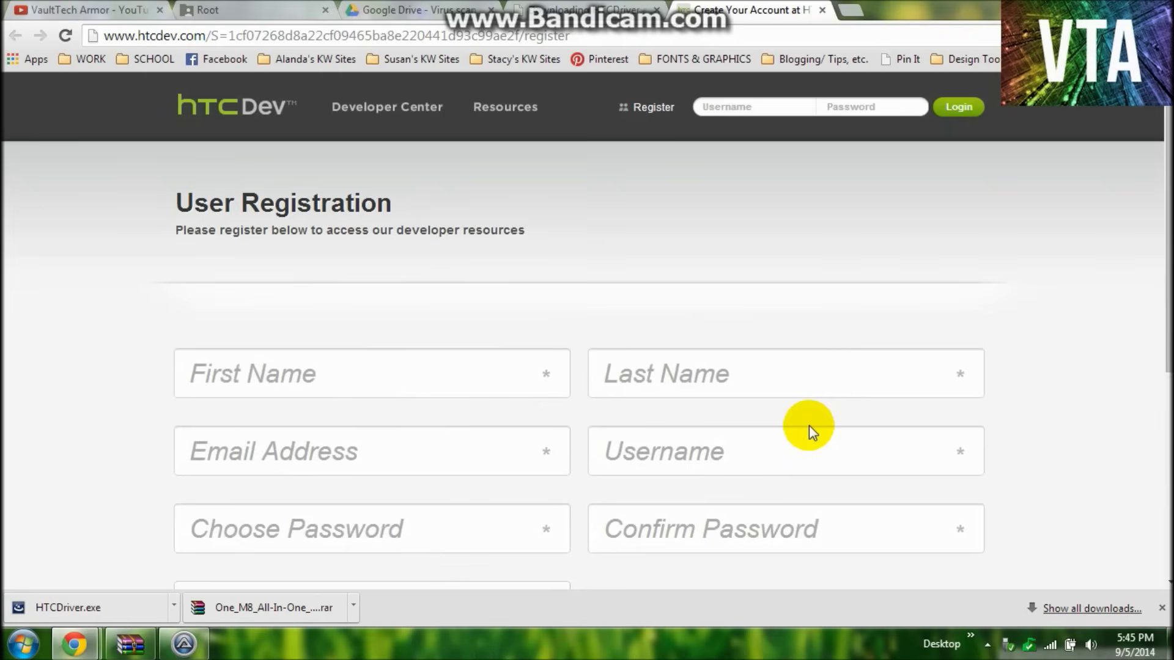
{"action": "scroll", "coordinate": [339, 483], "scroll_direction": "down", "scroll_amount": 3}
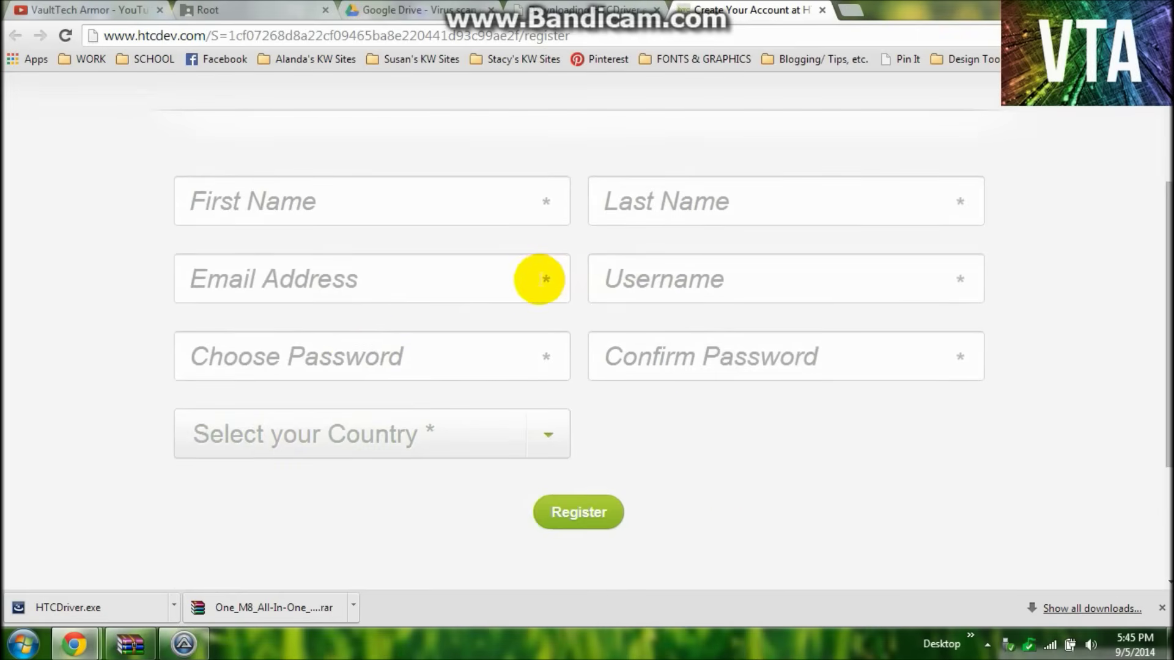
{"action": "scroll", "coordinate": [855, 230], "scroll_direction": "up", "scroll_amount": 3}
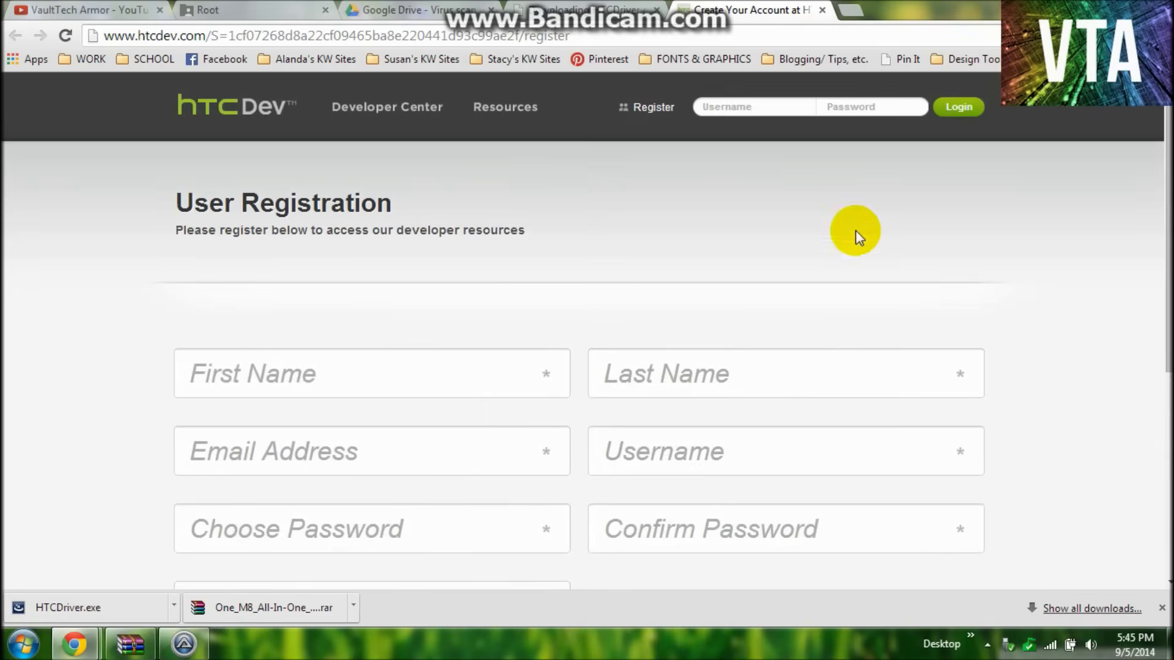
{"action": "left_click", "coordinate": [733, 107]}
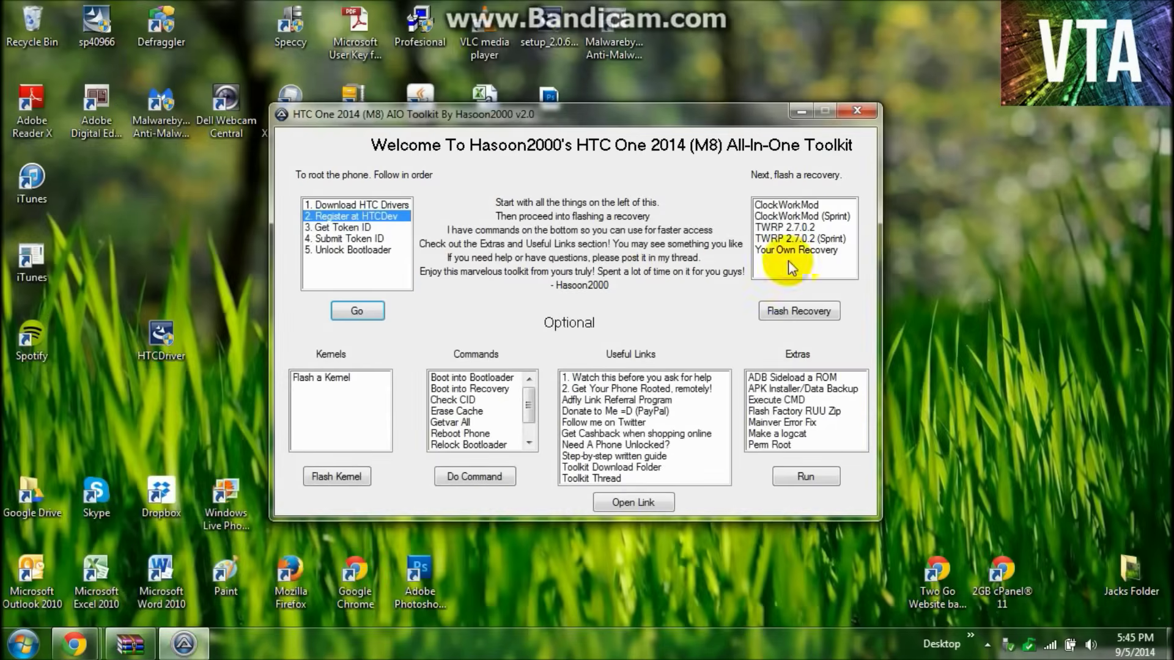
- Run the toolkit's '3. Get Token ID' step and dismiss the token instructions
{"action": "mouse_move", "coordinate": [608, 112]}
{"action": "left_mouse_down"}
{"action": "mouse_move", "coordinate": [673, 95]}
{"action": "mouse_move", "coordinate": [614, 115]}
{"action": "left_mouse_up"}
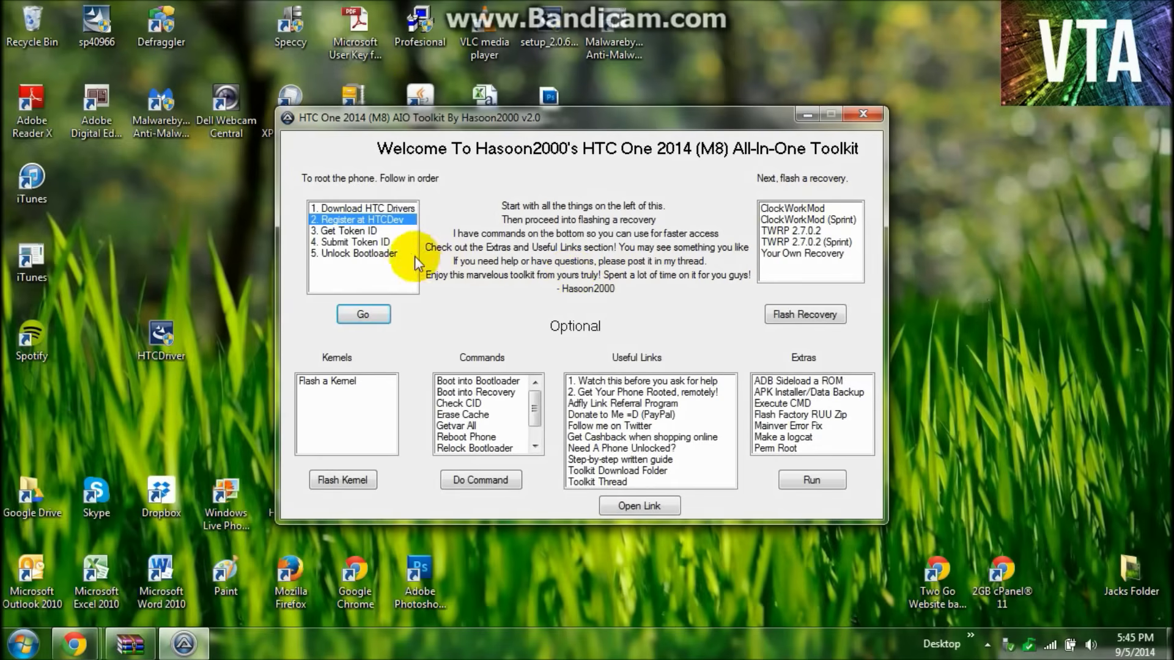
{"action": "left_click", "coordinate": [360, 231]}
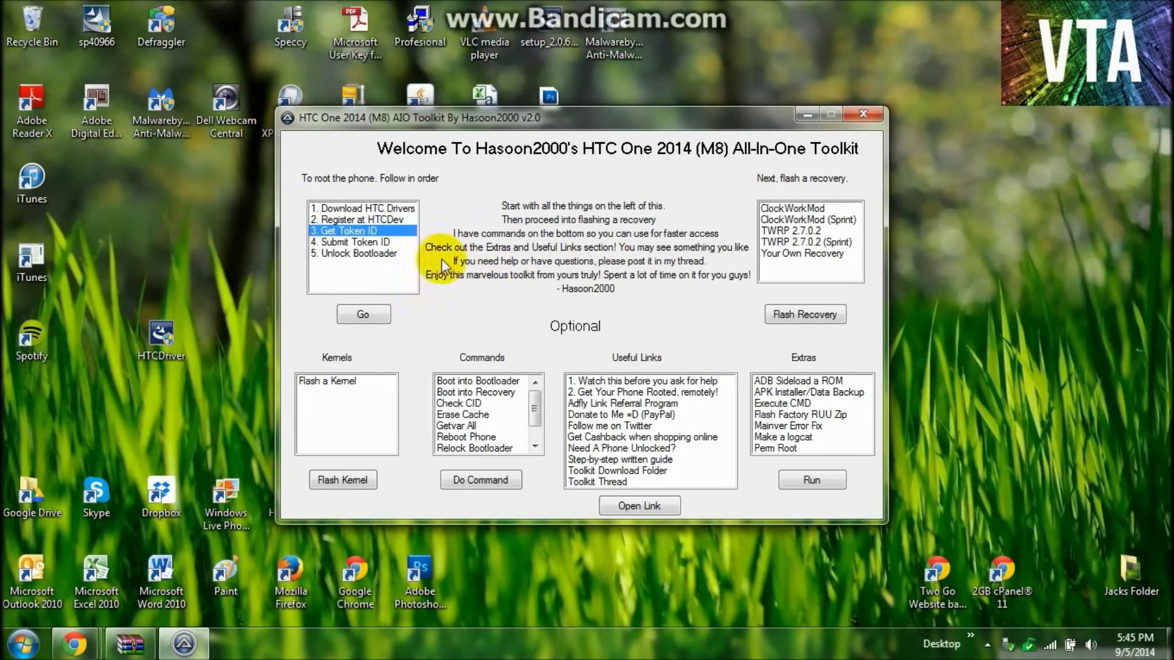
{"action": "left_click", "coordinate": [368, 318]}
{"action": "left_click", "coordinate": [756, 396]}
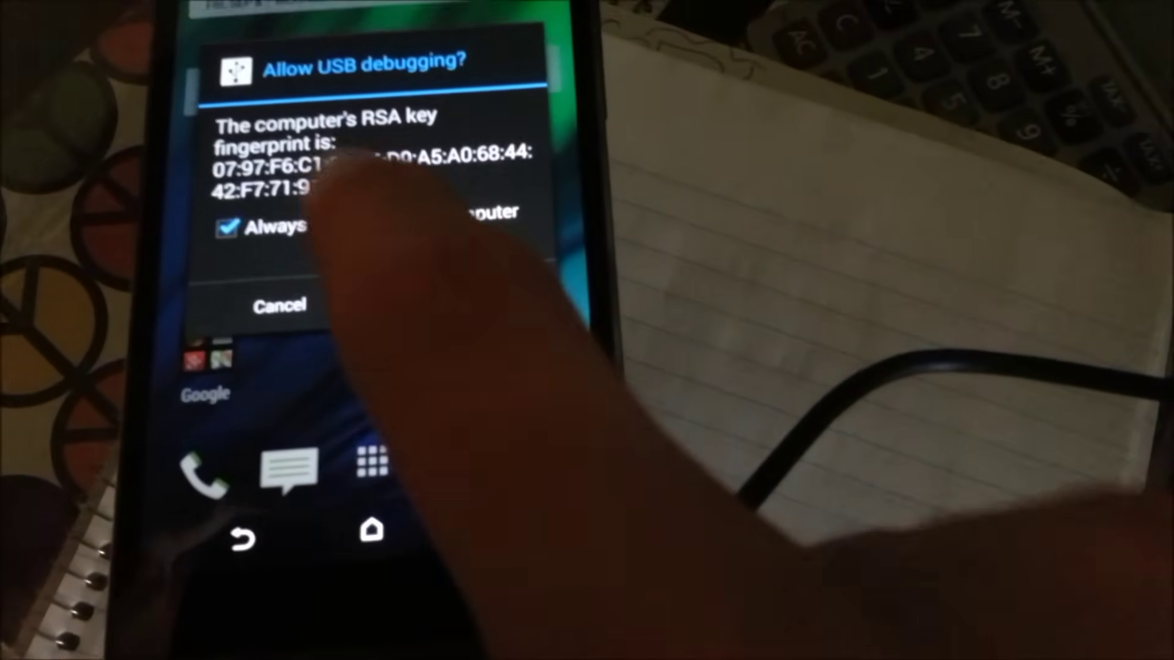
- Rerun Get Token ID, dismiss its notice, and close the empty command prompt
{"action": "left_click", "coordinate": [363, 315]}
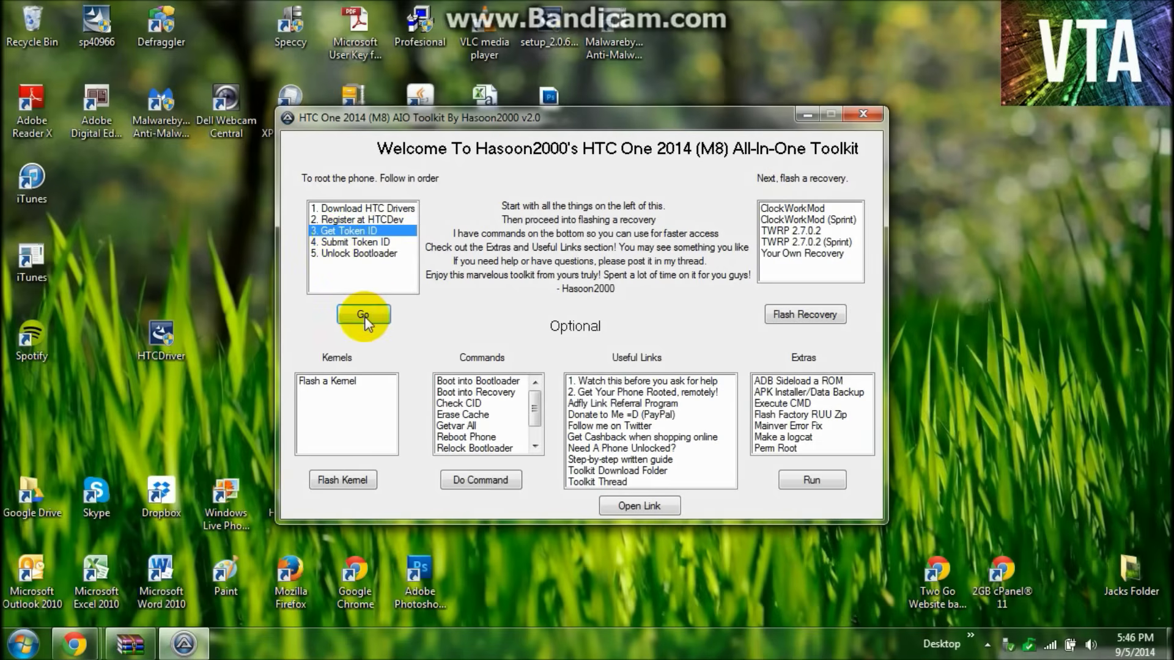
{"action": "left_click", "coordinate": [749, 398]}
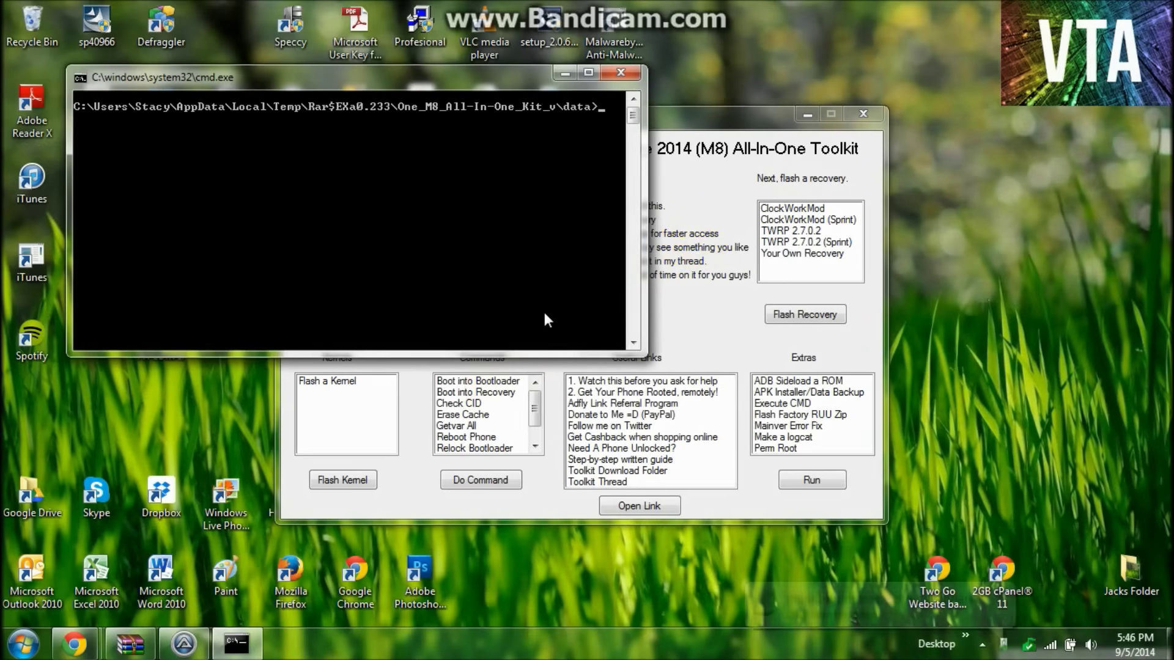
{"action": "left_click", "coordinate": [619, 74]}
- Mark and copy the Identifier Token lines from the console, then close Command Prompt
{"action": "left_click", "coordinate": [790, 286]}
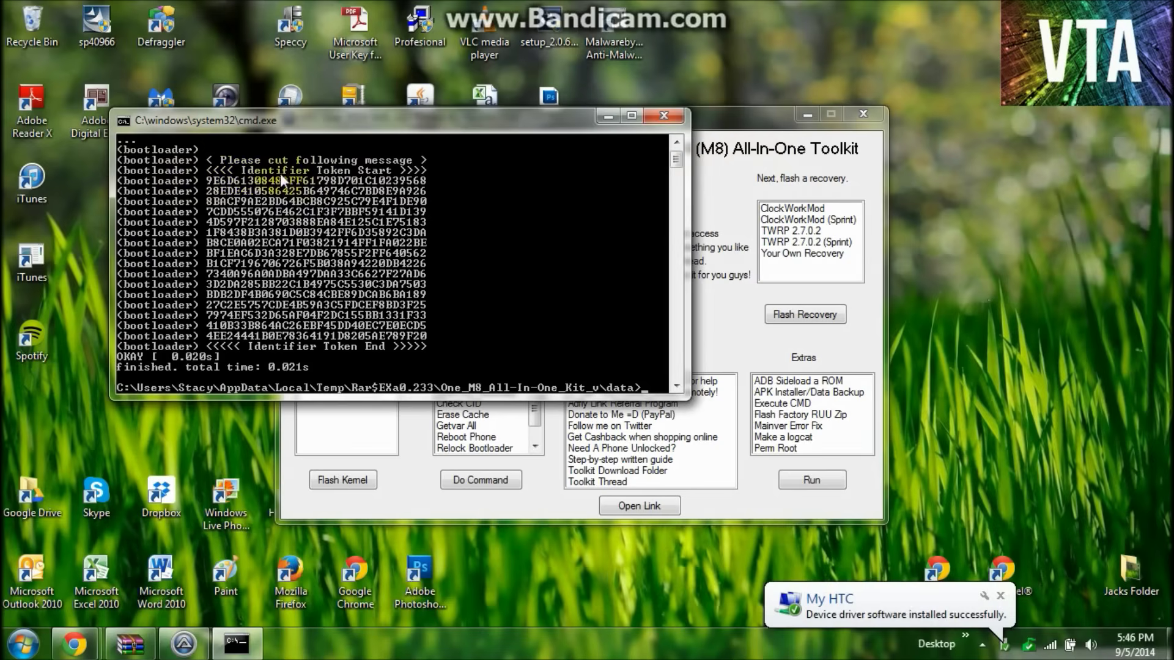
{"action": "right_click", "coordinate": [215, 171]}
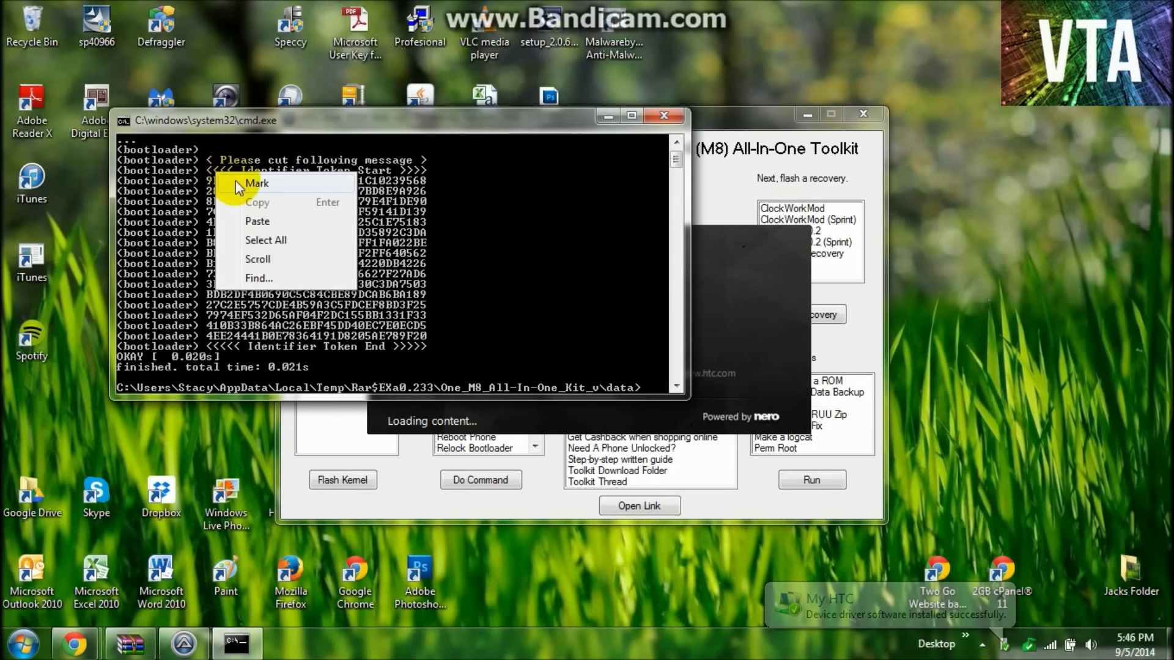
{"action": "left_click", "coordinate": [235, 181]}
{"action": "left_click_drag", "start_coordinate": [211, 167], "coordinate": [406, 321]}
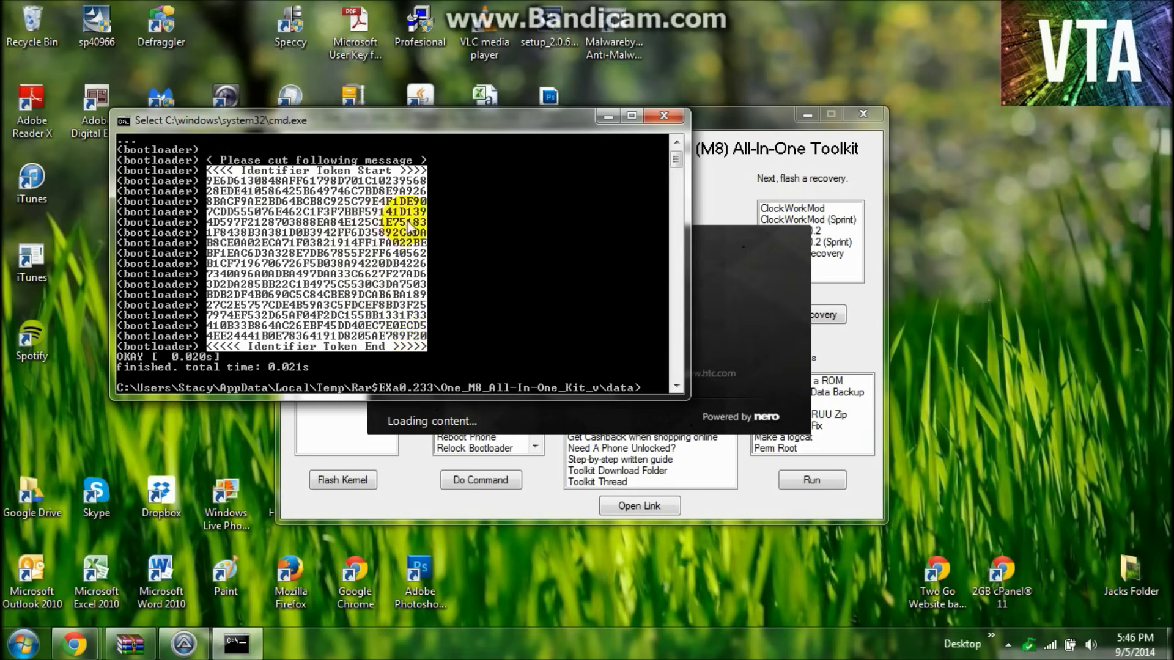
{"action": "right_click", "coordinate": [353, 256]}
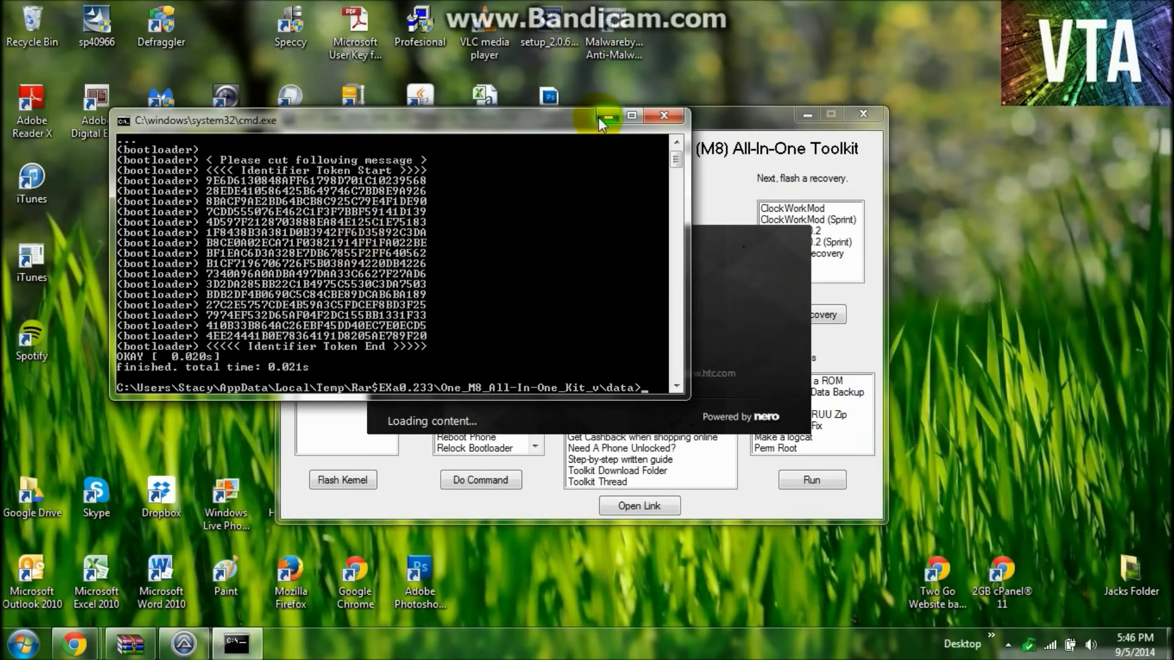
{"action": "left_click", "coordinate": [673, 117]}
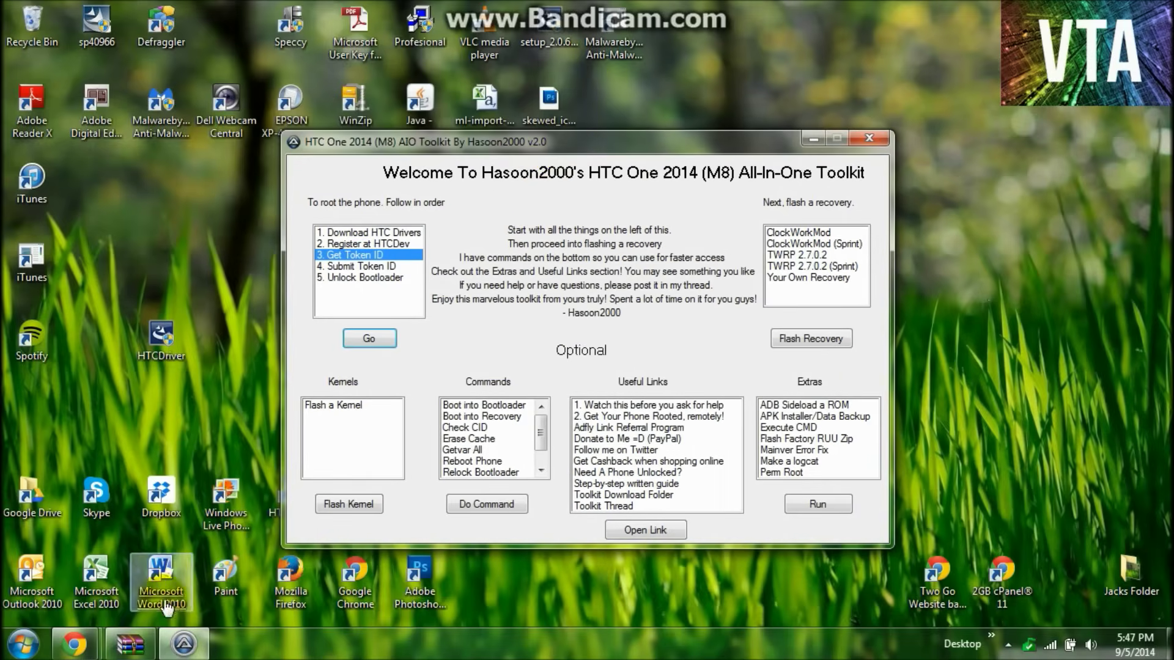
- Run the toolkit's '4. Submit Token ID' step to open HTCDev's unlock page
{"action": "left_click", "coordinate": [373, 266]}
{"action": "left_click", "coordinate": [369, 338]}
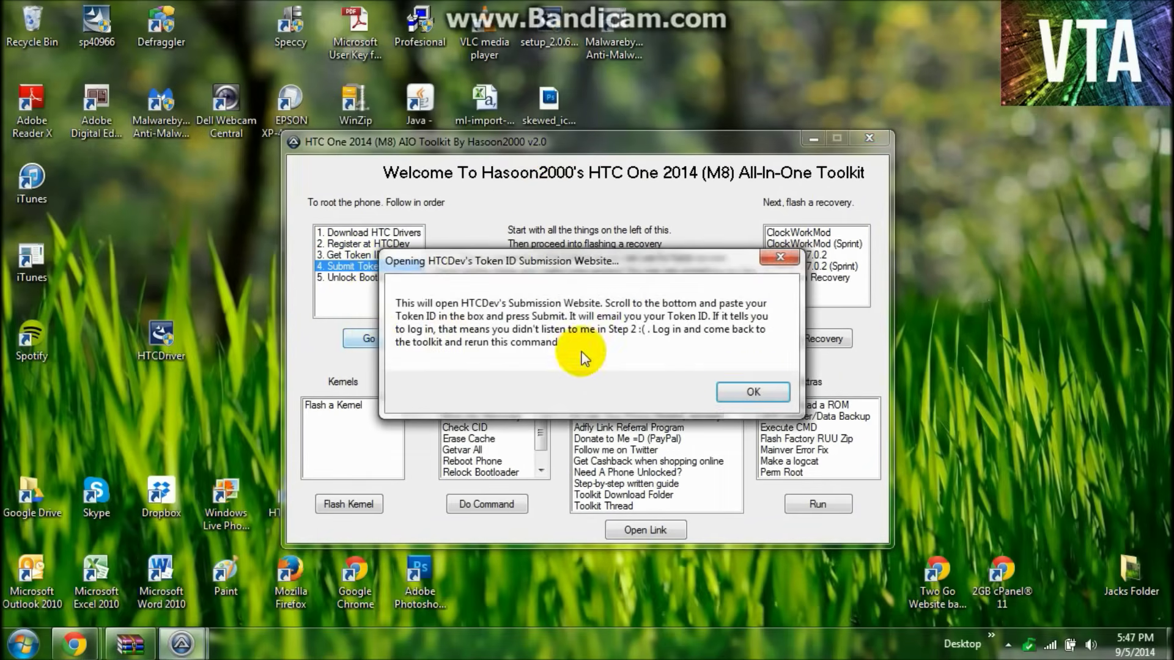
{"action": "left_click", "coordinate": [752, 391]}
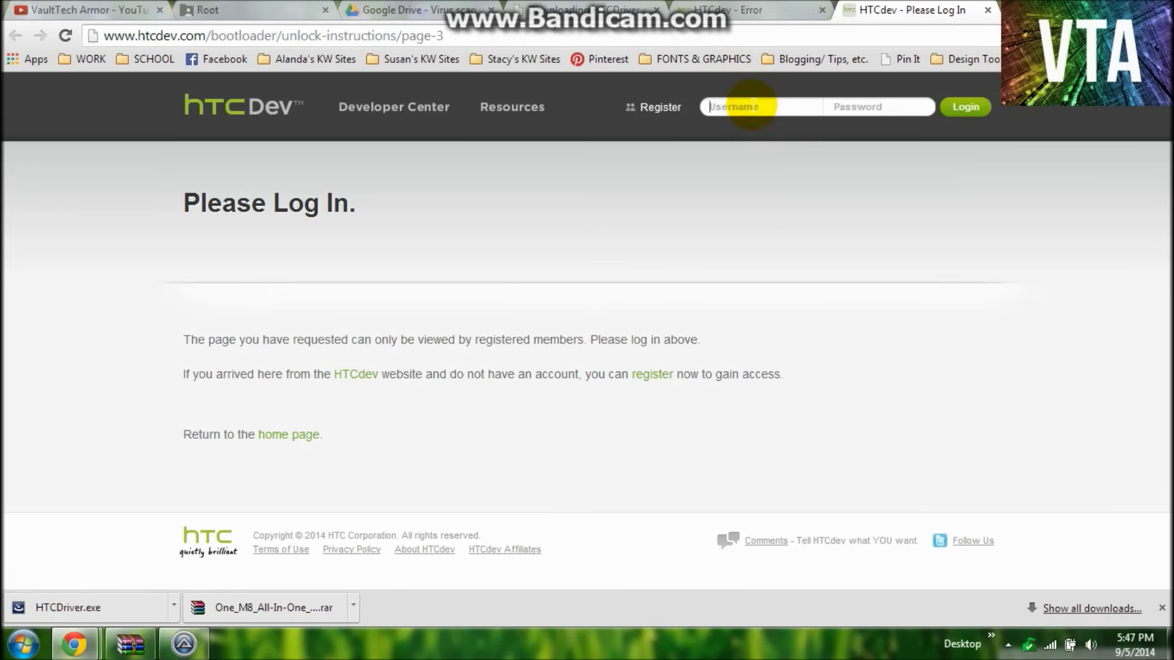
- Sign in to HTCDev with the account username and password, then go back to the HTCDev home page
{"action": "left_click", "coordinate": [752, 106]}
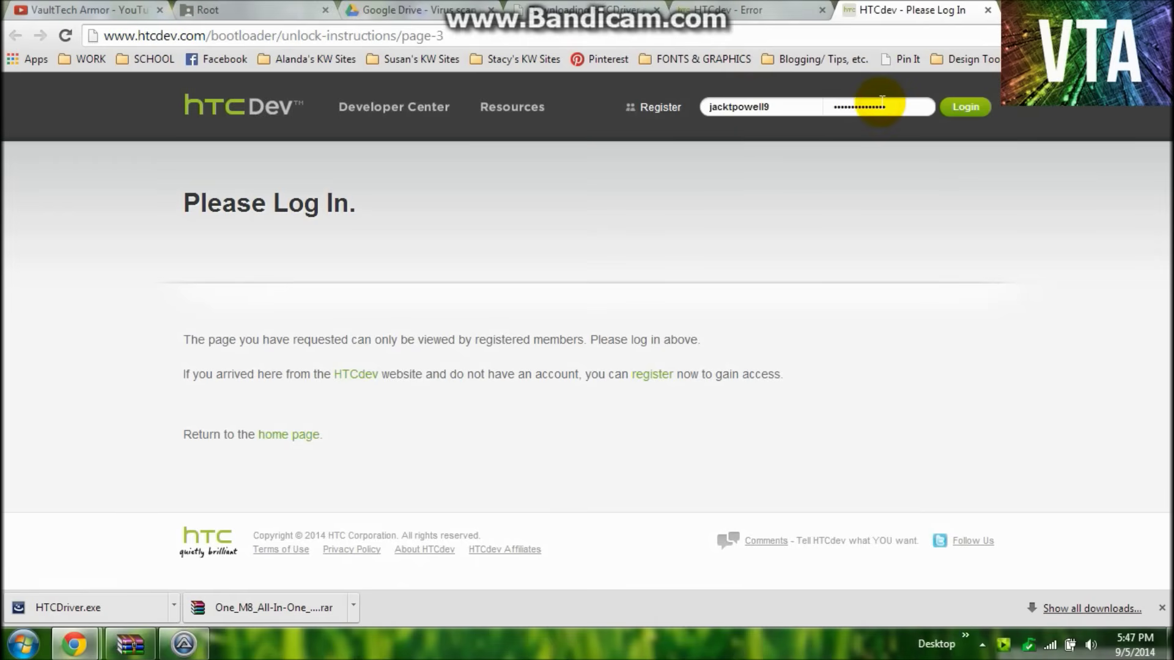
{"action": "key", "text": "Return"}
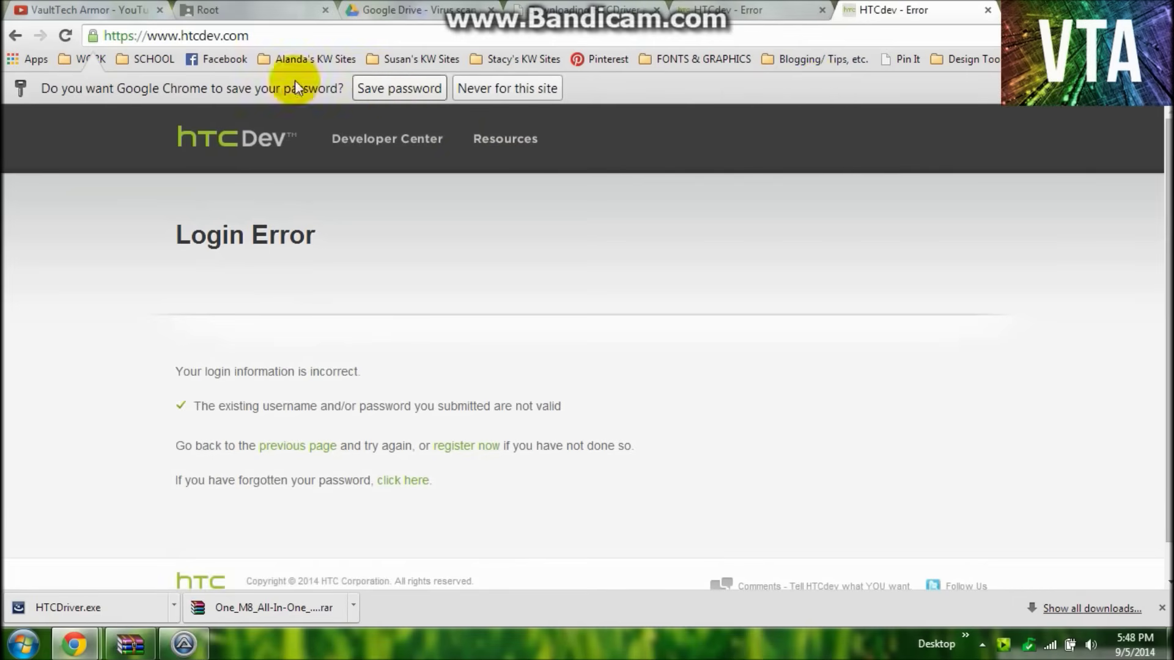
{"action": "left_click", "coordinate": [6, 38]}
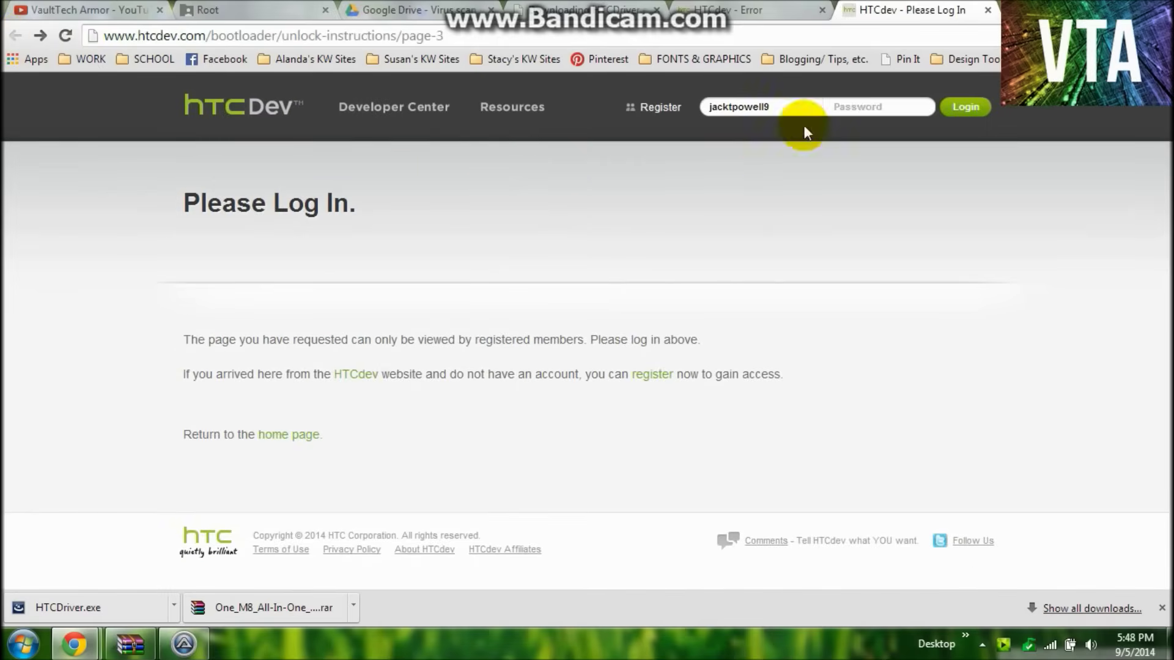
{"action": "left_click", "coordinate": [764, 108]}
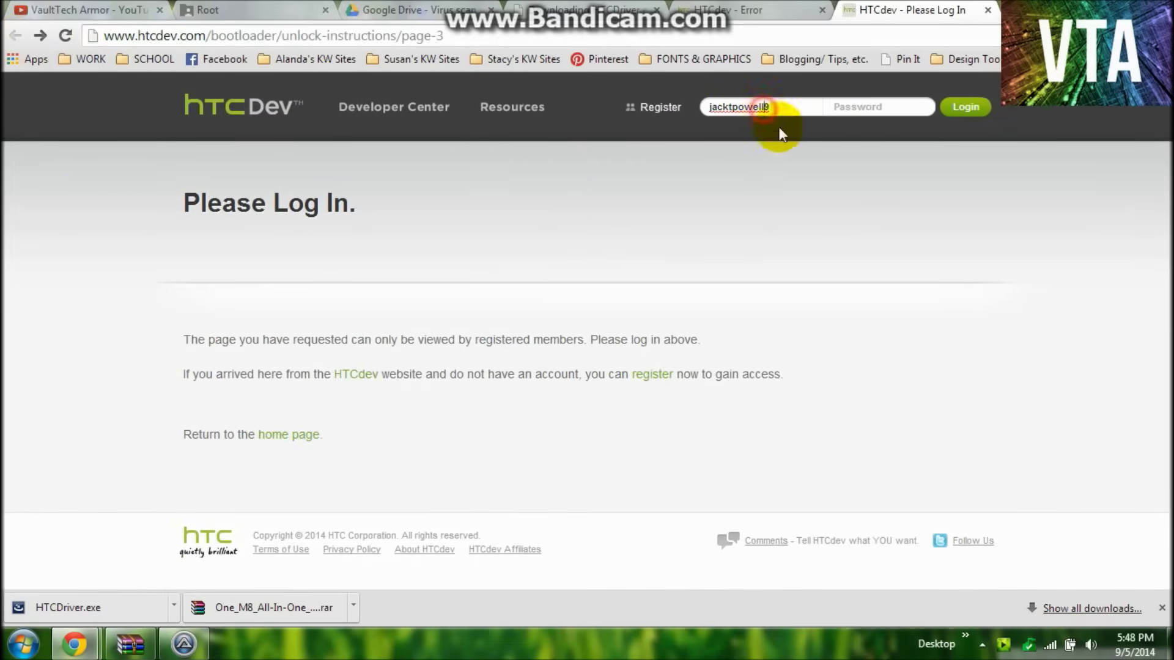
{"action": "left_click", "coordinate": [857, 107]}
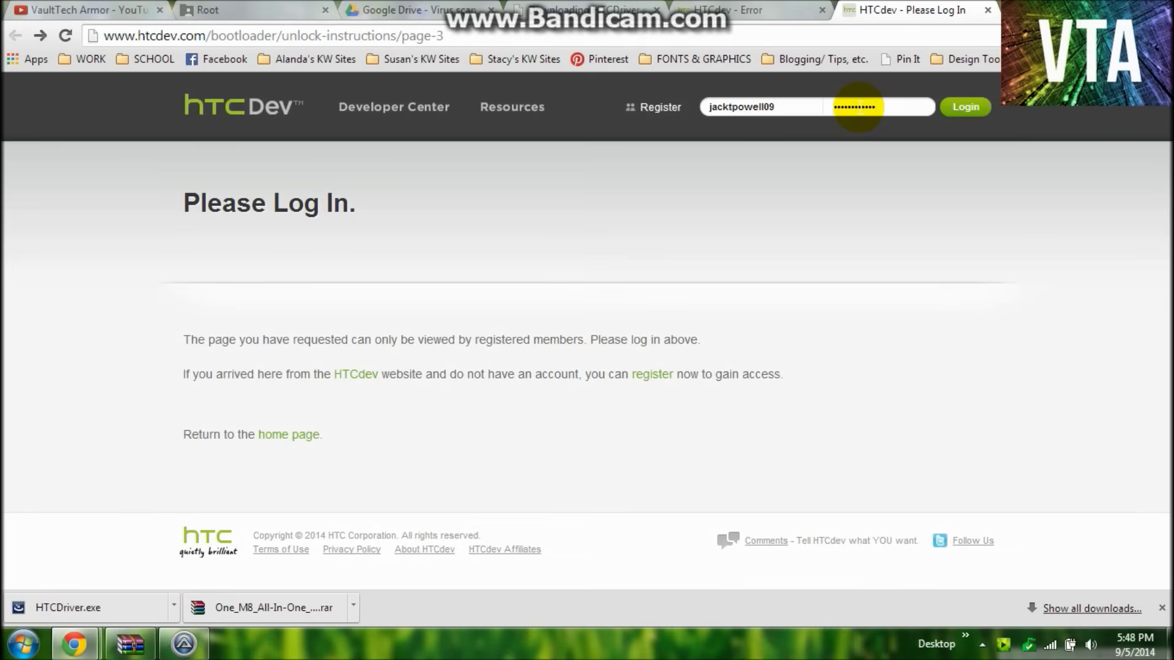
{"action": "key", "text": "Return"}
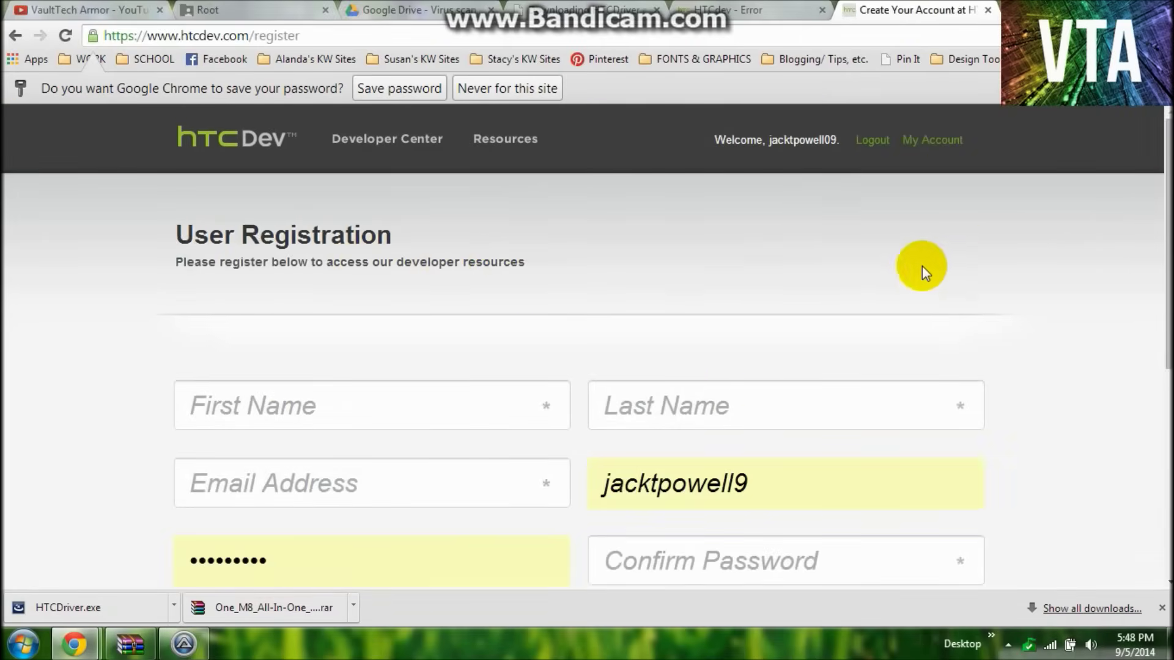
{"action": "scroll", "coordinate": [953, 248], "scroll_direction": "down", "scroll_amount": 3}
{"action": "scroll", "coordinate": [953, 248], "scroll_direction": "up", "scroll_amount": 3}
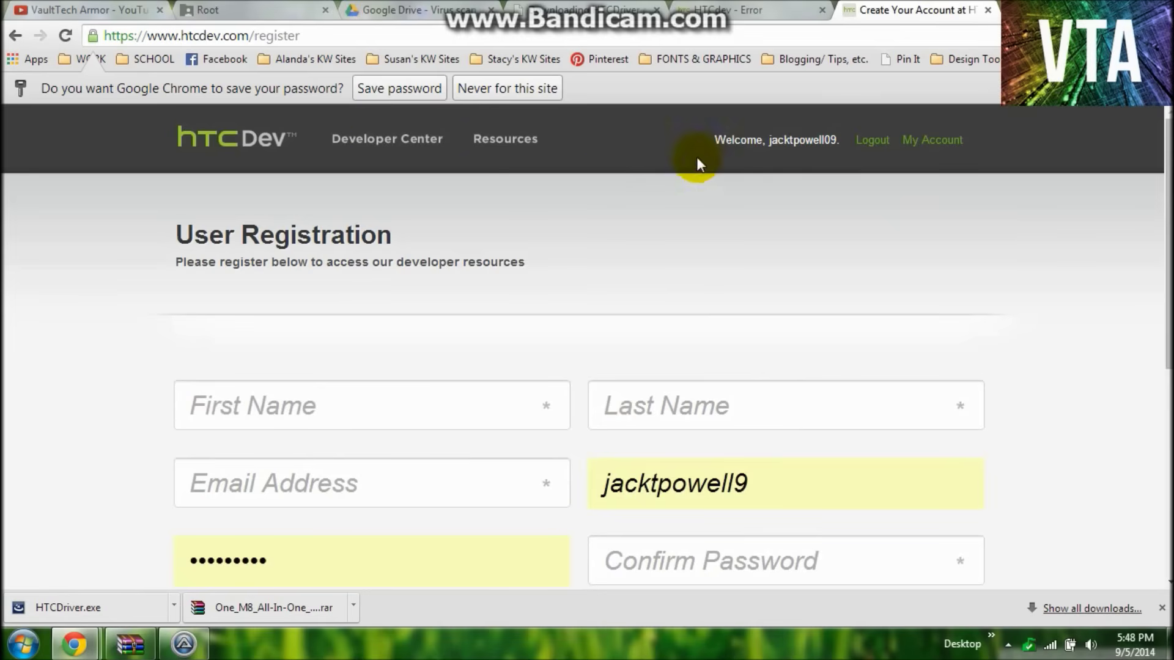
{"action": "left_click", "coordinate": [237, 137]}
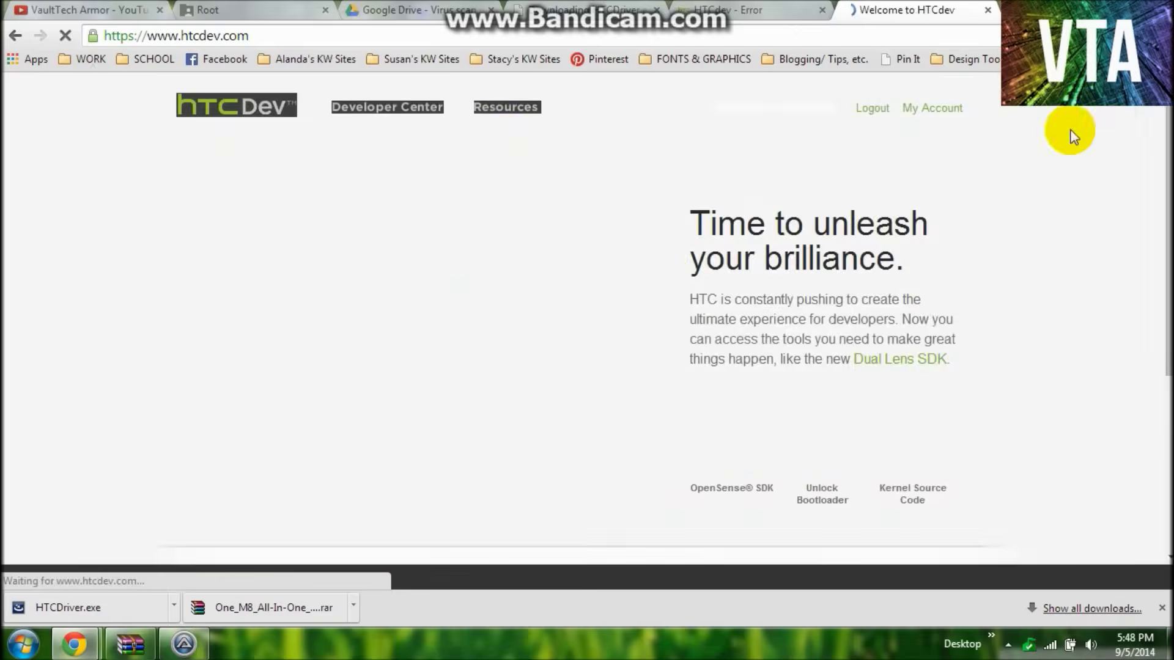
- Open the Unlock Bootloader tile on the HTCDev home page and choose Get Started
{"action": "scroll", "coordinate": [1052, 324], "scroll_direction": "down", "scroll_amount": 5}
{"action": "scroll", "coordinate": [1053, 324], "scroll_direction": "up", "scroll_amount": 5}
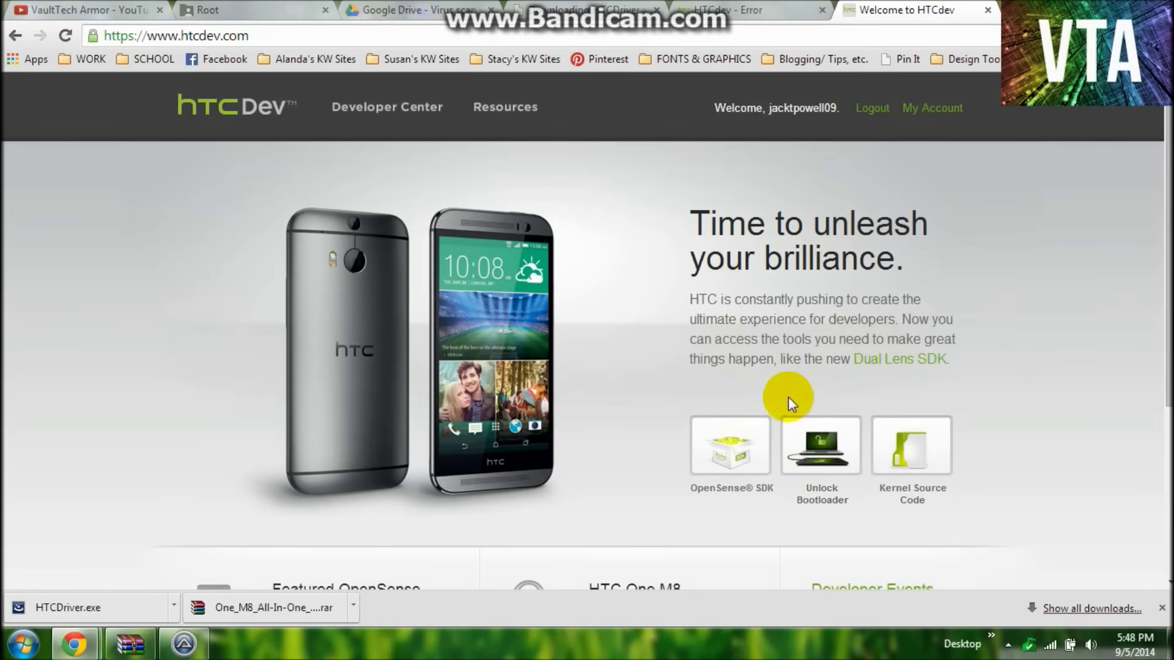
{"action": "left_click", "coordinate": [819, 456]}
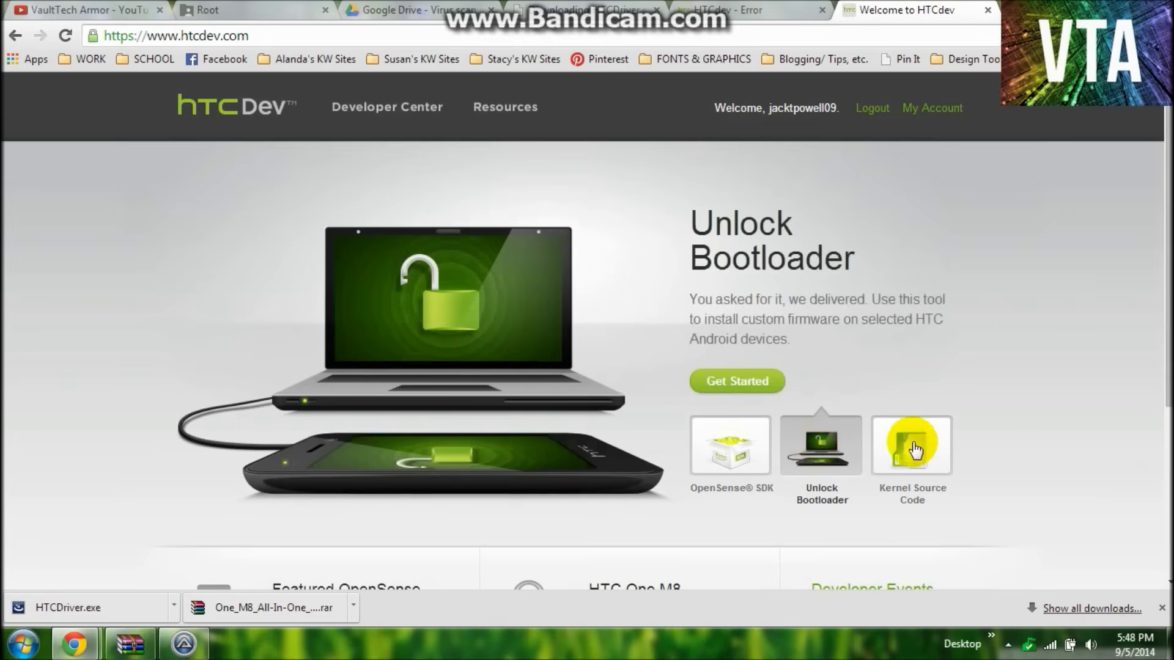
{"action": "left_click", "coordinate": [713, 379]}
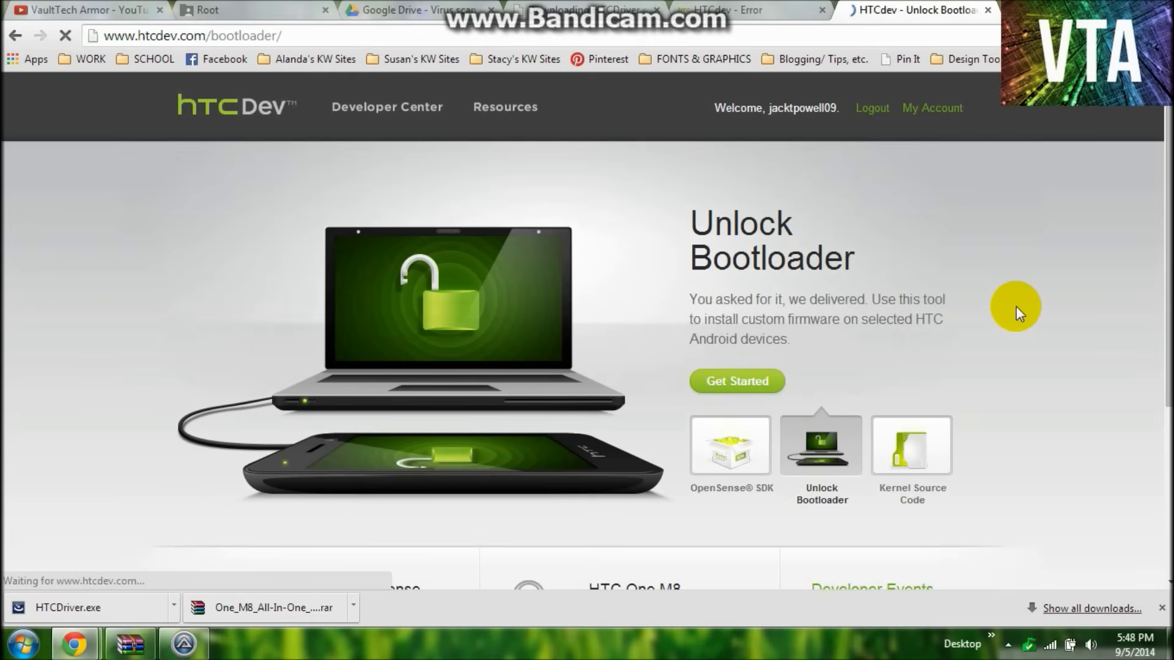
- Select HTC One (M8) as the device, begin the bootloader unlock and accept the warranty warning
{"action": "scroll", "coordinate": [1021, 313], "scroll_direction": "down", "scroll_amount": 7}
{"action": "scroll", "coordinate": [1027, 321], "scroll_direction": "up", "scroll_amount": 3}
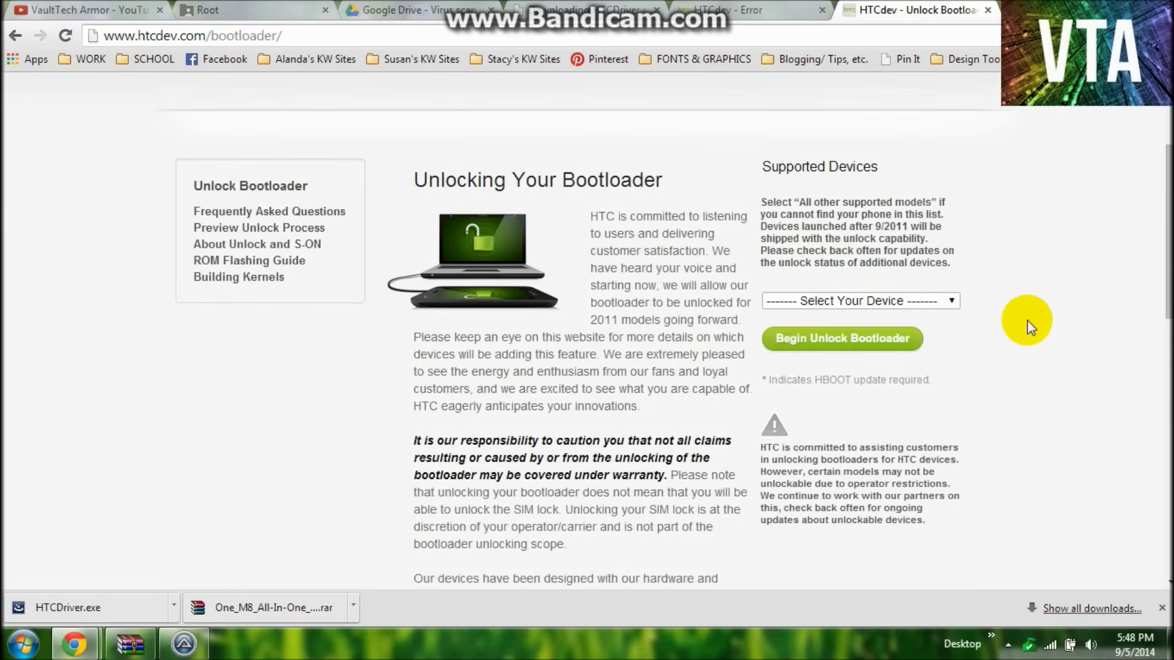
{"action": "left_click", "coordinate": [948, 300]}
{"action": "left_click_drag", "start_coordinate": [956, 398], "coordinate": [965, 513]}
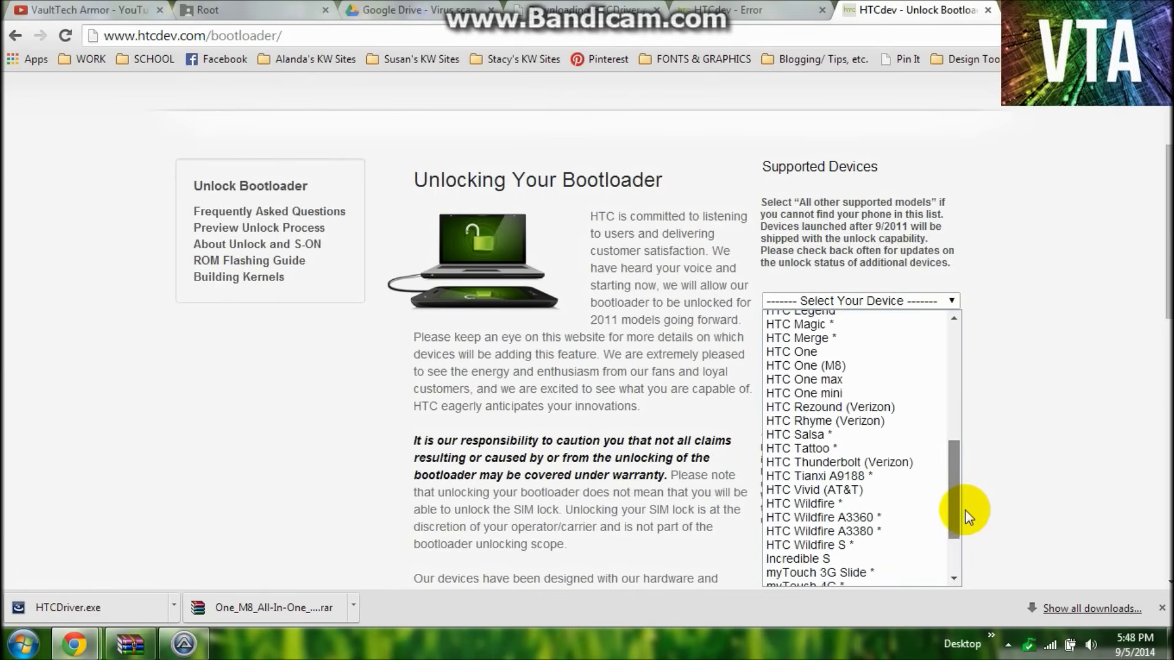
{"action": "left_click", "coordinate": [851, 365]}
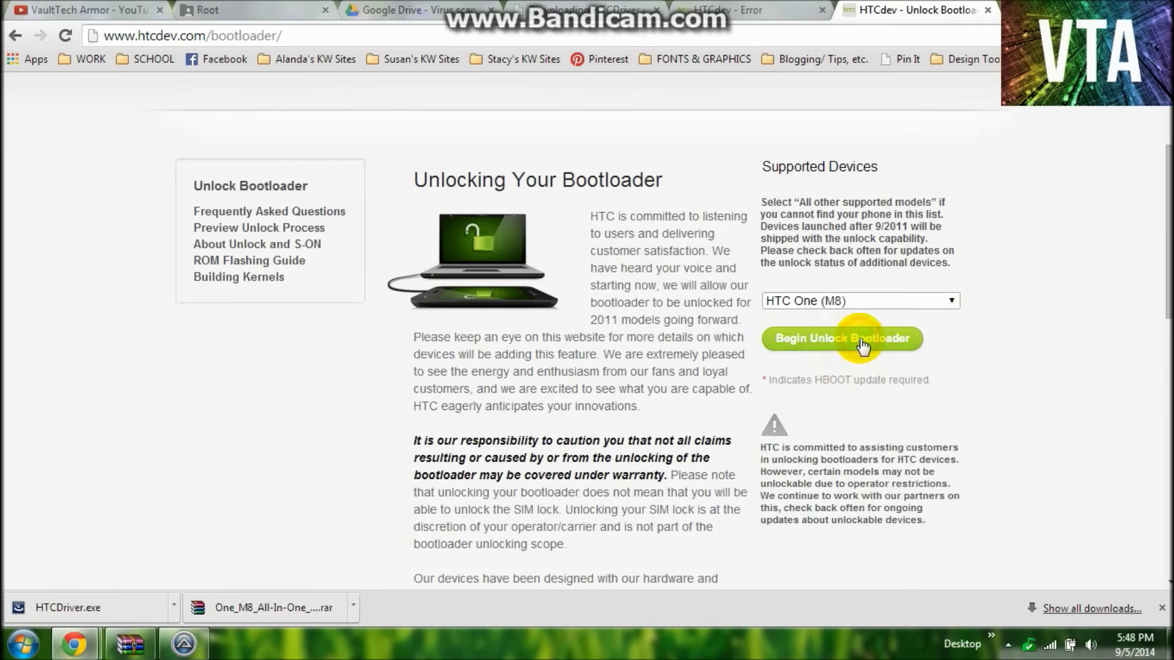
{"action": "left_click", "coordinate": [862, 346]}
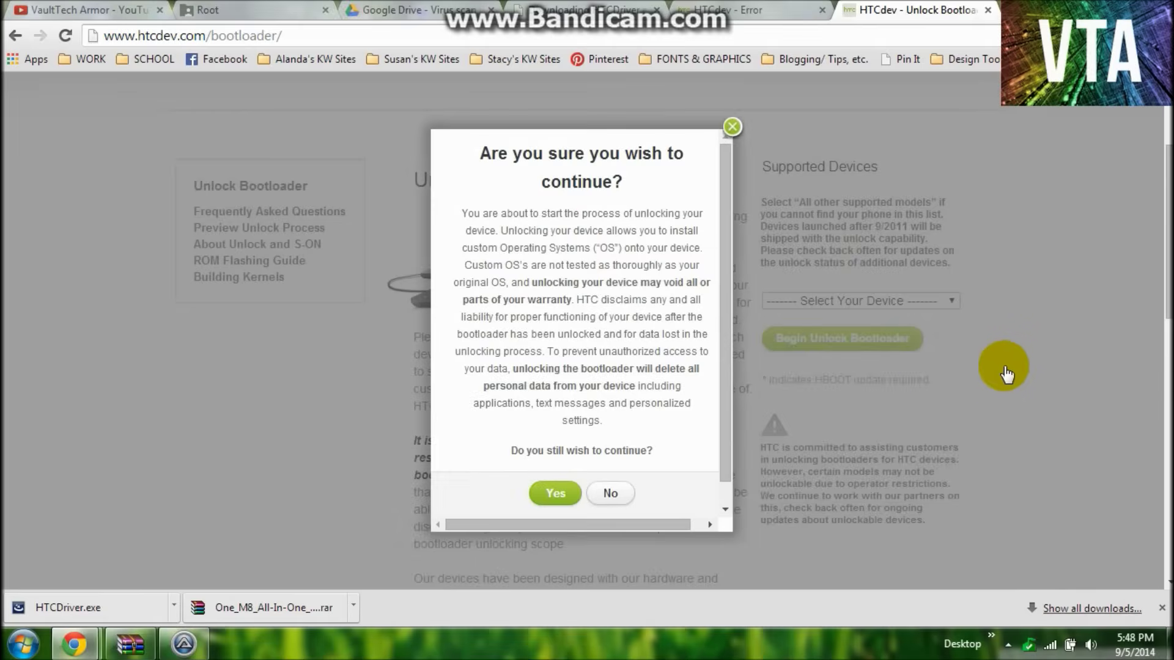
{"action": "left_click", "coordinate": [557, 498]}
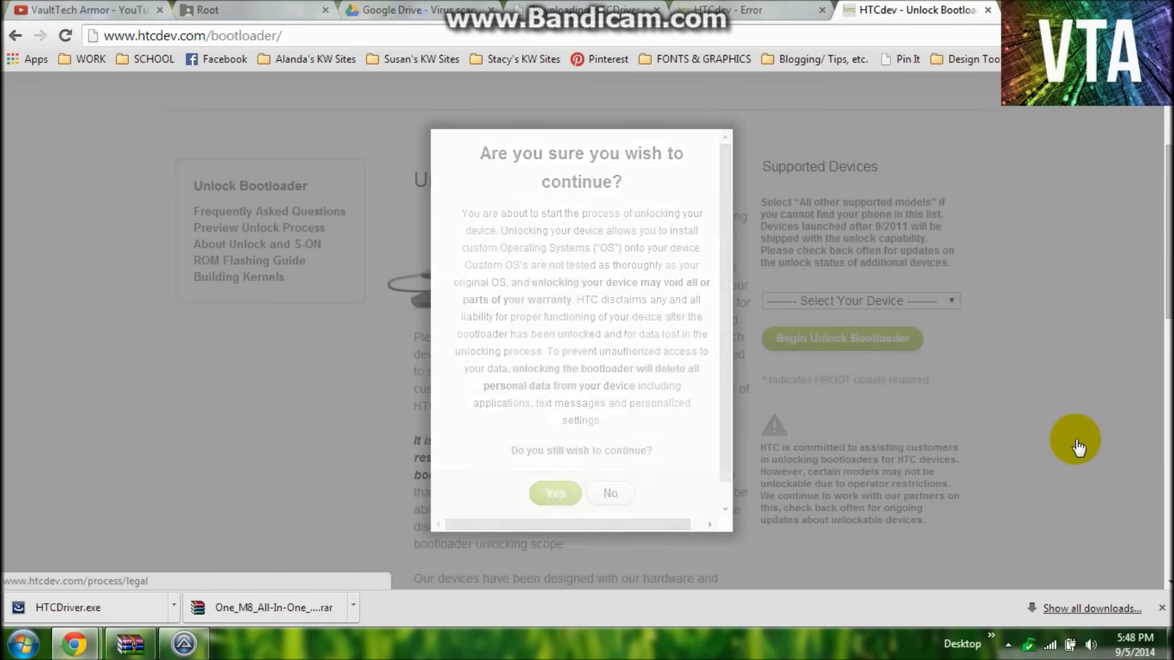
- Accept both legal terms and scroll through the unlock instructions to the identifier token field
{"action": "left_click", "coordinate": [483, 315]}
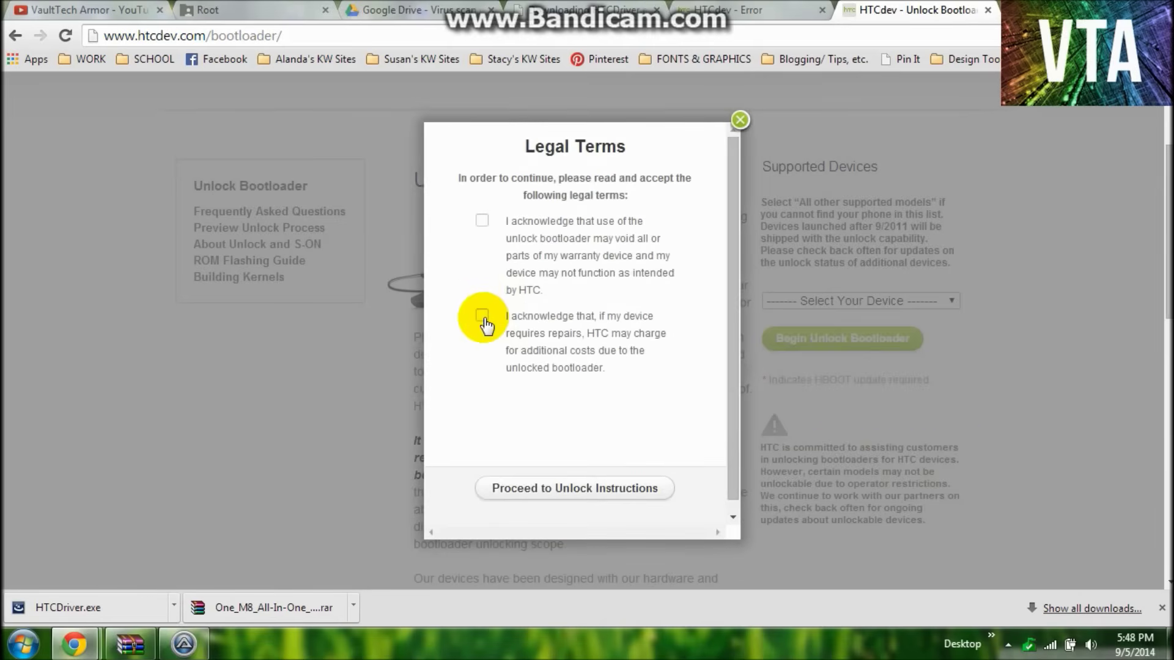
{"action": "left_click", "coordinate": [482, 221]}
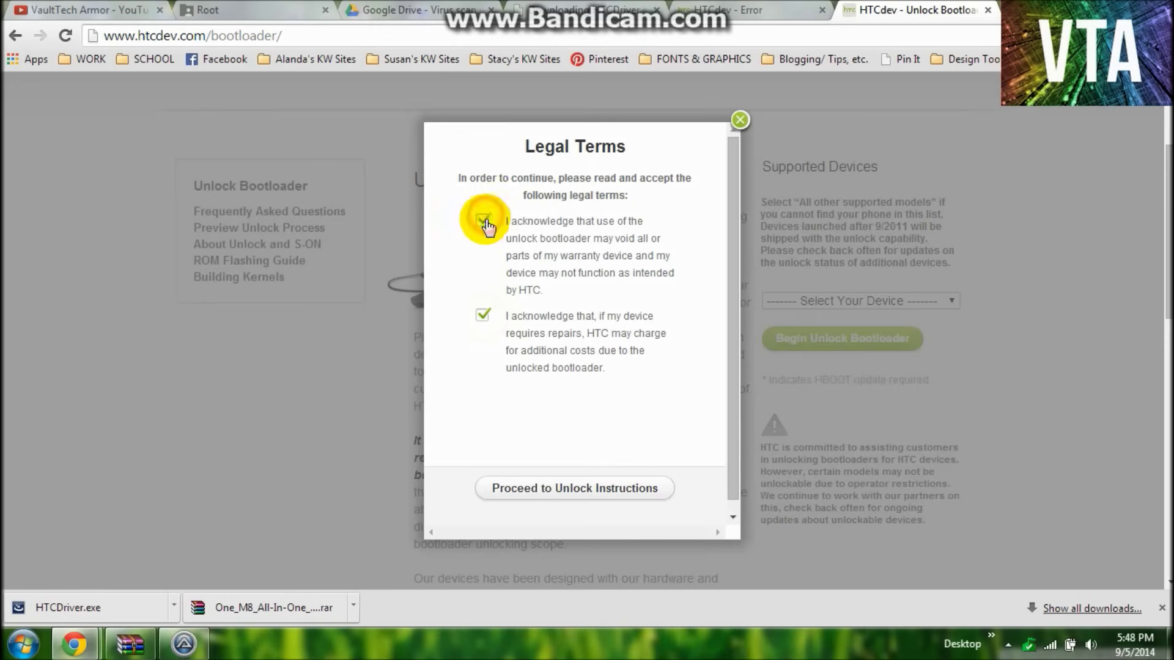
{"action": "left_click", "coordinate": [610, 489]}
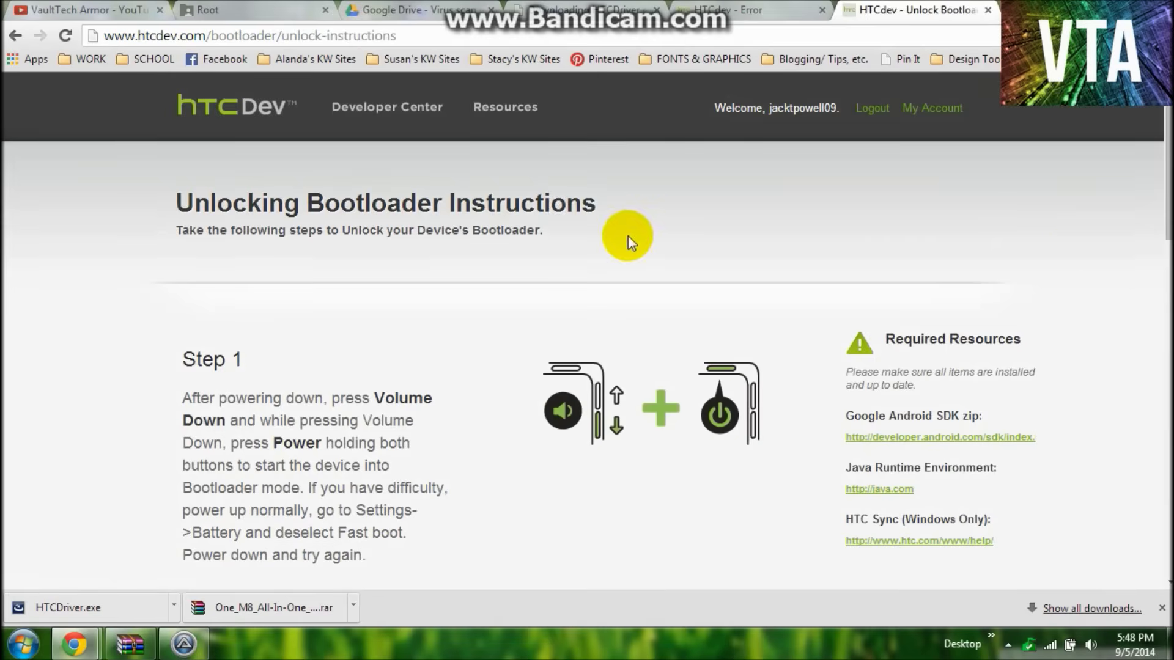
{"action": "scroll", "coordinate": [666, 250], "scroll_direction": "down", "scroll_amount": 4}
{"action": "scroll", "coordinate": [709, 262], "scroll_direction": "down", "scroll_amount": 13}
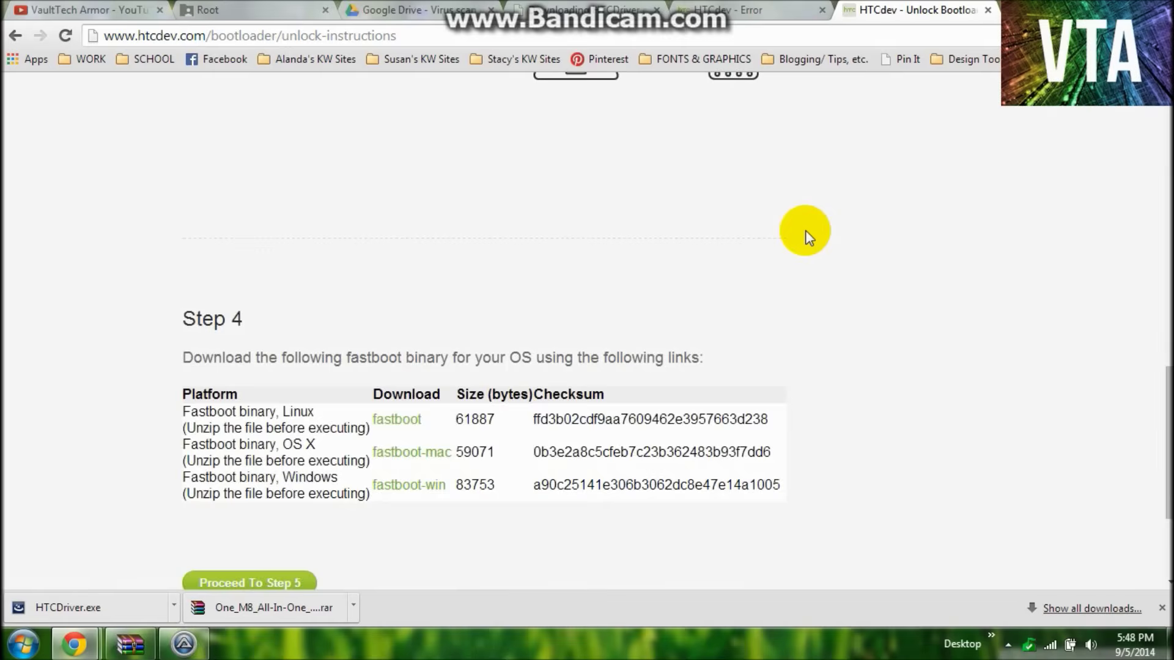
{"action": "scroll", "coordinate": [805, 230], "scroll_direction": "up", "scroll_amount": 6}
{"action": "scroll", "coordinate": [805, 230], "scroll_direction": "down", "scroll_amount": 7}
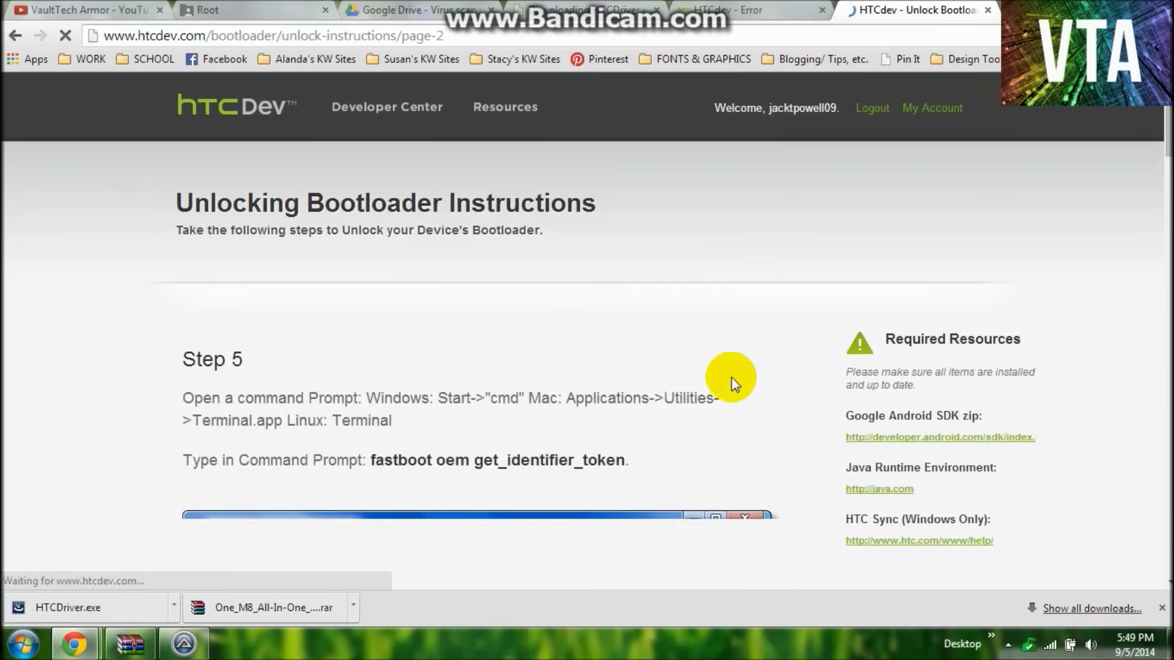
{"action": "scroll", "coordinate": [719, 294], "scroll_direction": "down", "scroll_amount": 10}
{"action": "scroll", "coordinate": [699, 311], "scroll_direction": "down", "scroll_amount": 12}
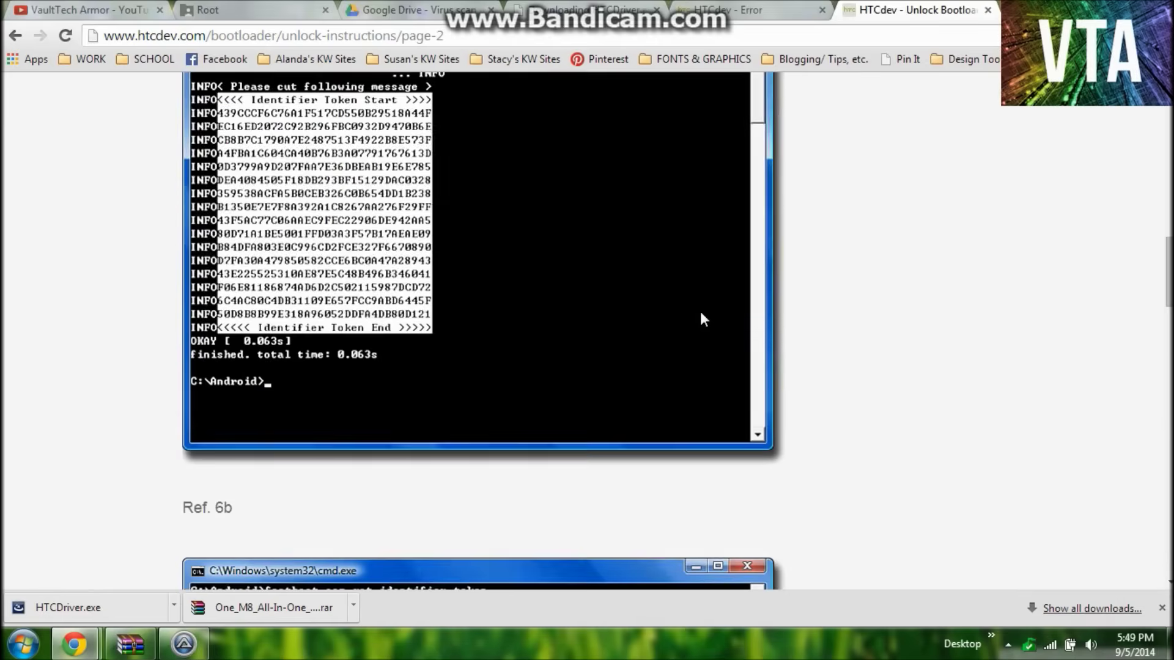
{"action": "scroll", "coordinate": [365, 250], "scroll_direction": "up", "scroll_amount": 4}
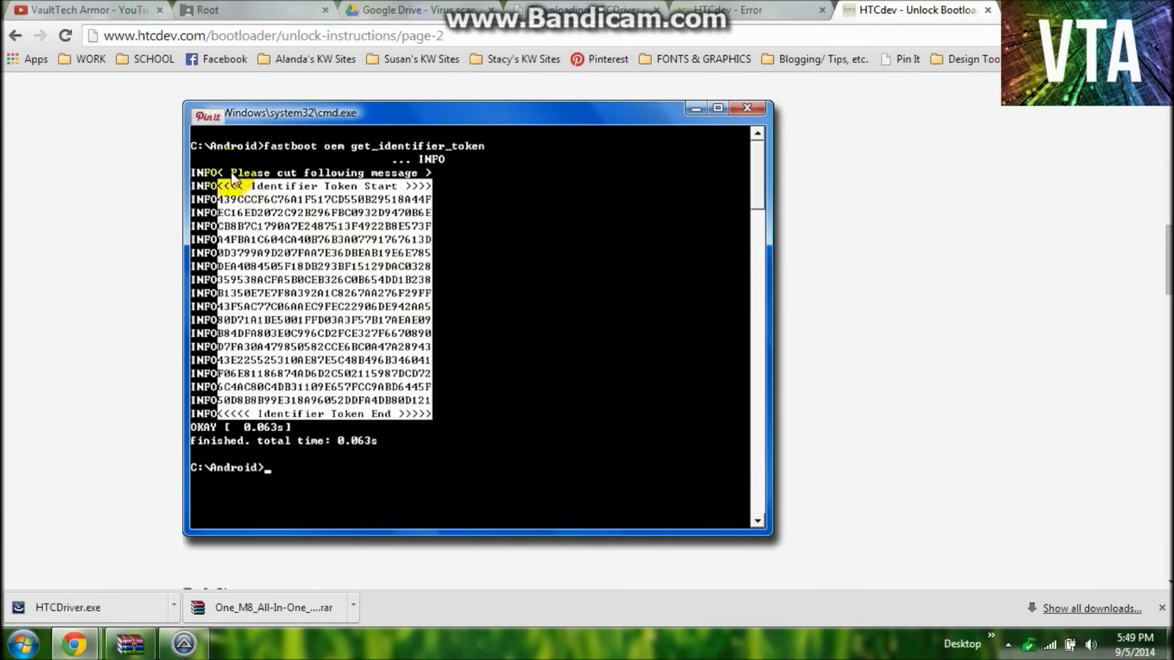
{"action": "scroll", "coordinate": [725, 368], "scroll_direction": "down", "scroll_amount": 10}
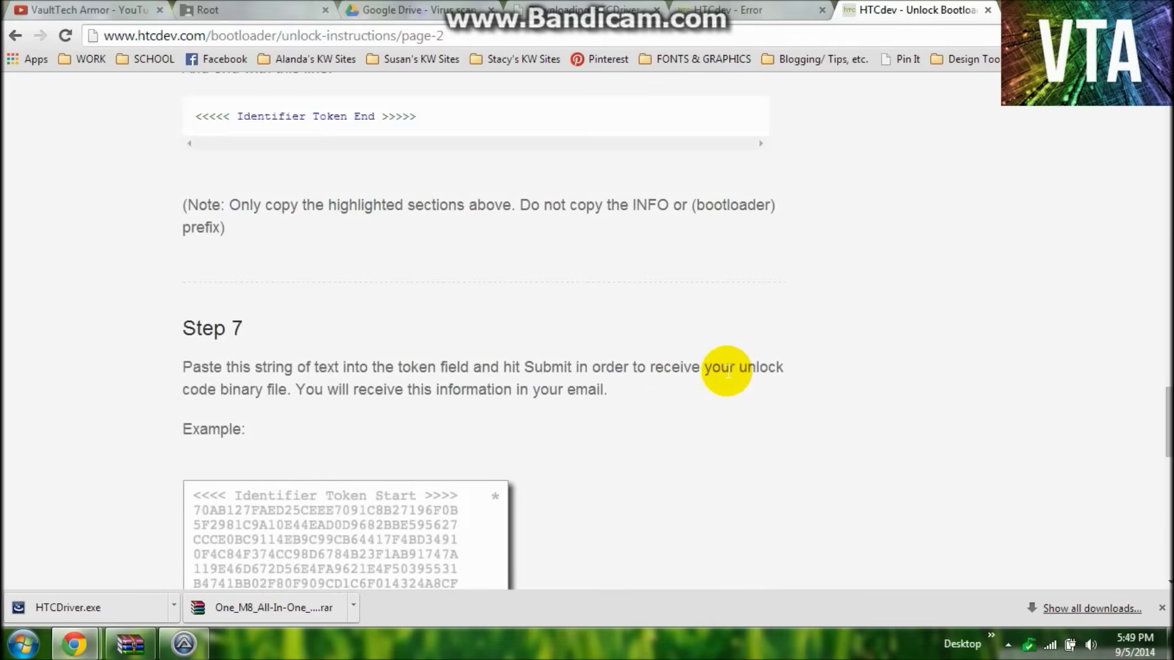
{"action": "scroll", "coordinate": [728, 372], "scroll_direction": "down", "scroll_amount": 12}
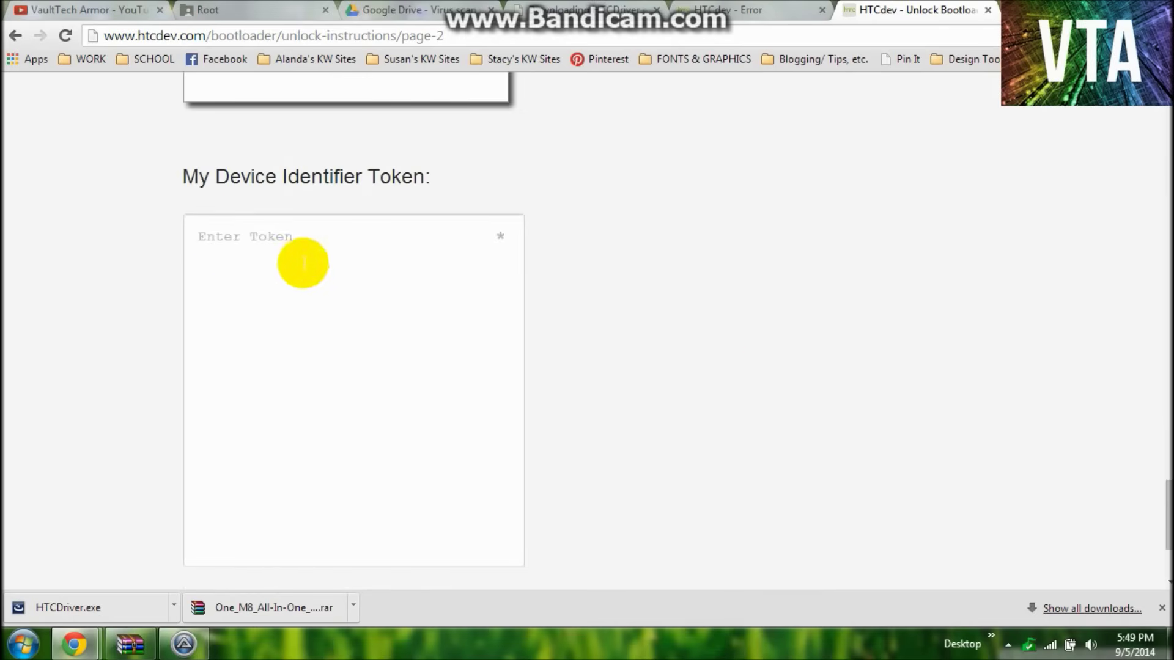
- Paste the copied identifier token into the My Device Identifier Token field
{"action": "scroll", "coordinate": [423, 216], "scroll_direction": "up", "scroll_amount": 3}
{"action": "scroll", "coordinate": [286, 154], "scroll_direction": "up", "scroll_amount": 3}
{"action": "scroll", "coordinate": [276, 171], "scroll_direction": "down", "scroll_amount": 6}
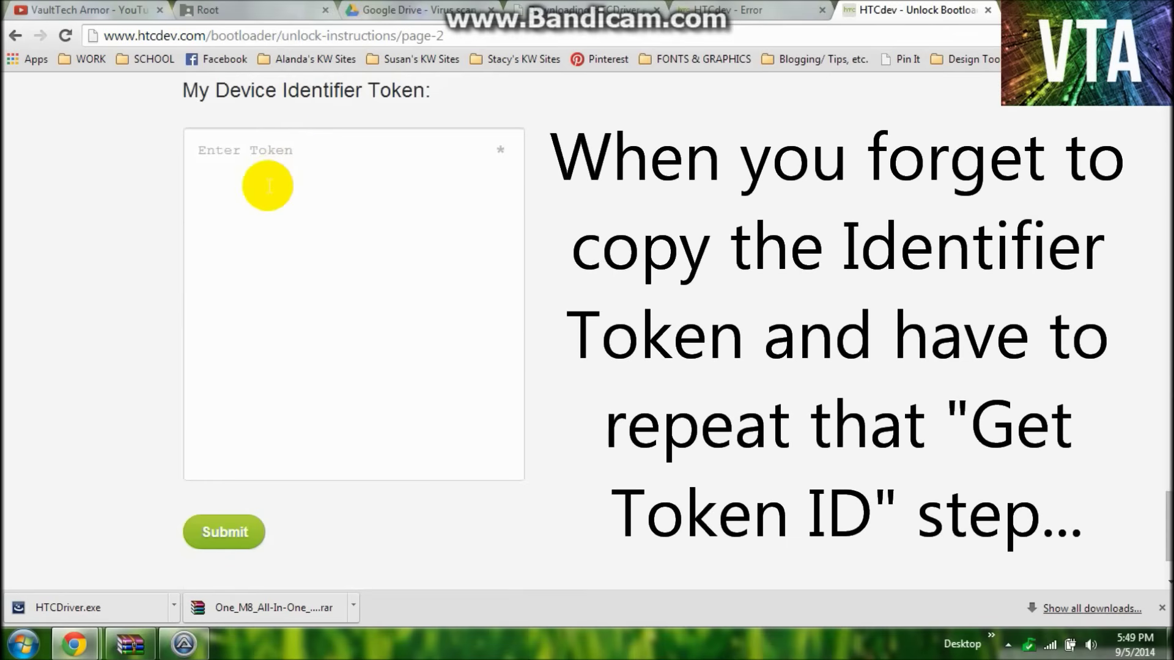
{"action": "left_click", "coordinate": [265, 160]}
{"action": "right_click", "coordinate": [241, 157]}
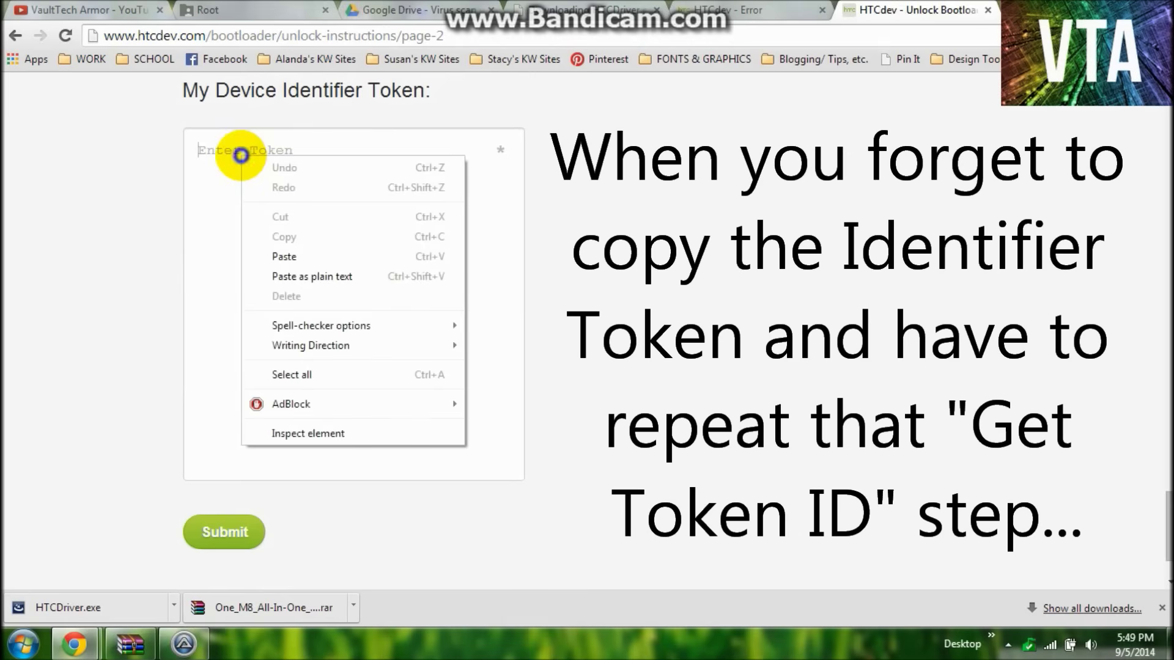
{"action": "left_click", "coordinate": [257, 257]}
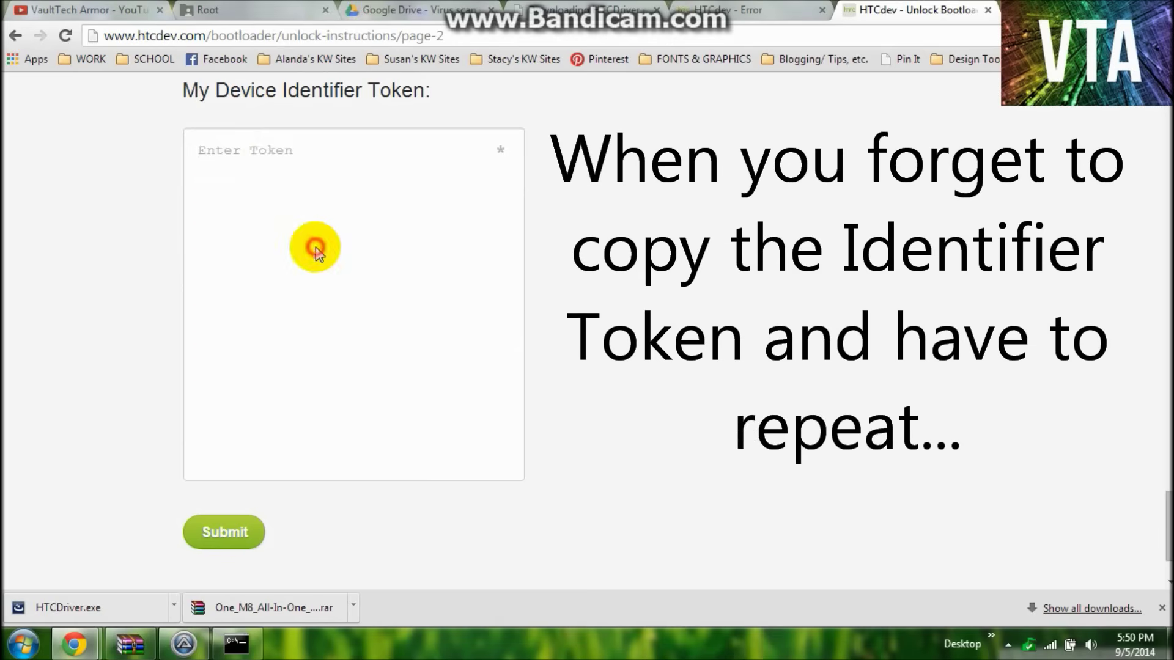
{"action": "key", "text": "ctrl+v"}
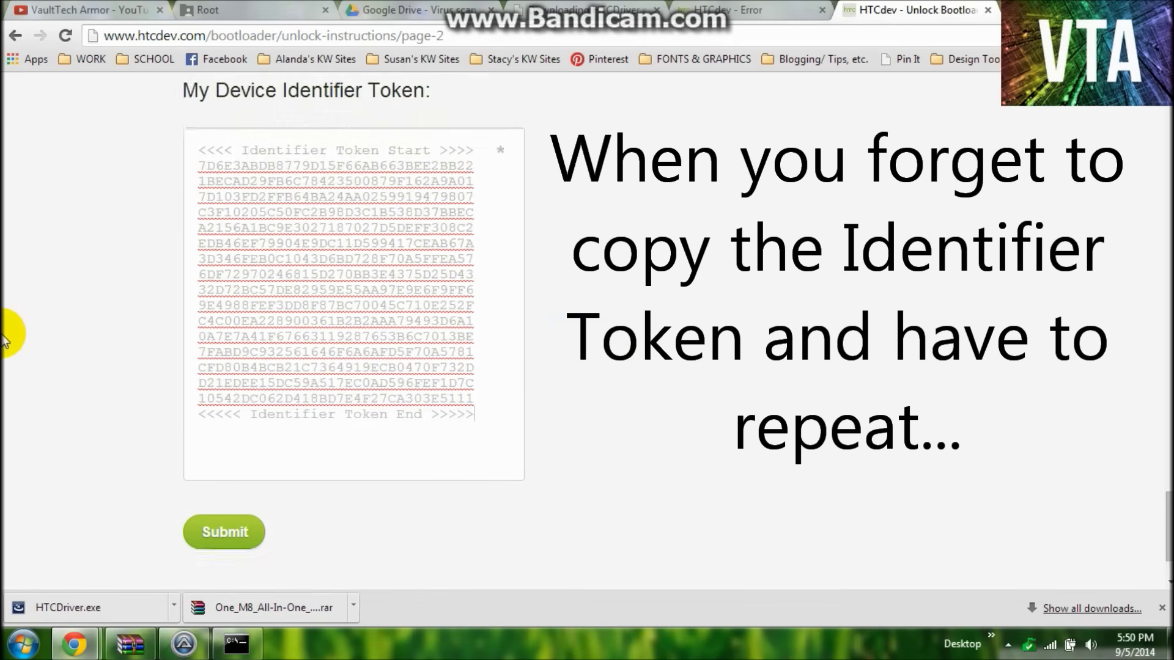
- Submit the identifier token and review HTCDev's success message
{"action": "scroll", "coordinate": [6, 333], "scroll_direction": "up", "scroll_amount": 4}
{"action": "scroll", "coordinate": [18, 330], "scroll_direction": "down", "scroll_amount": 6}
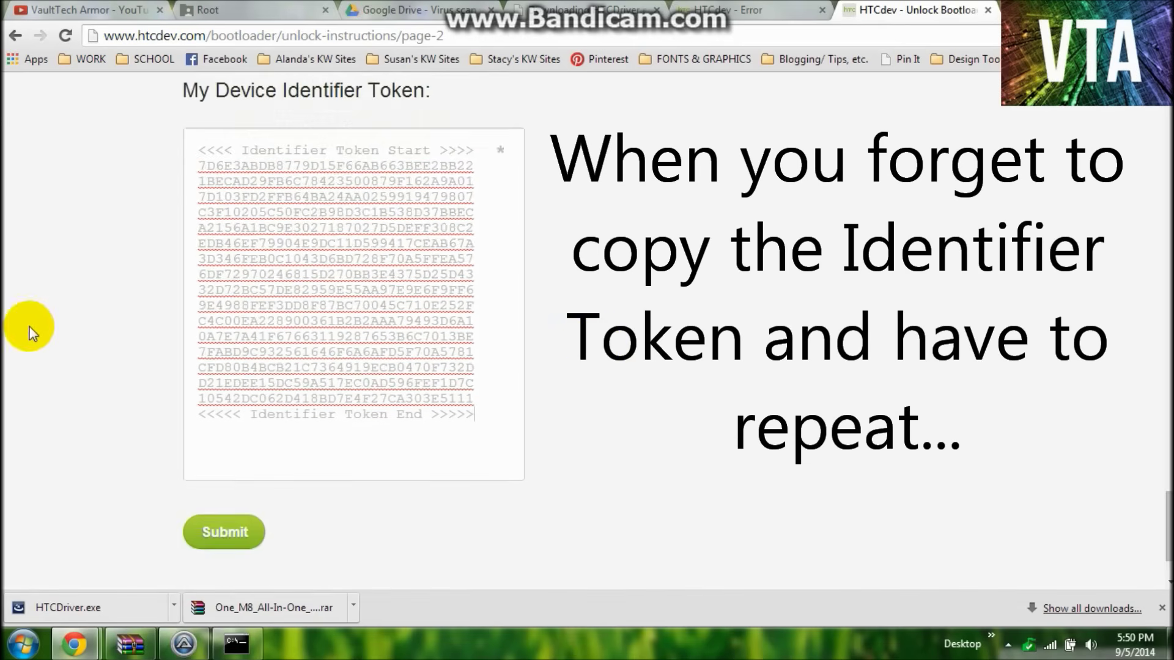
{"action": "left_click", "coordinate": [220, 433]}
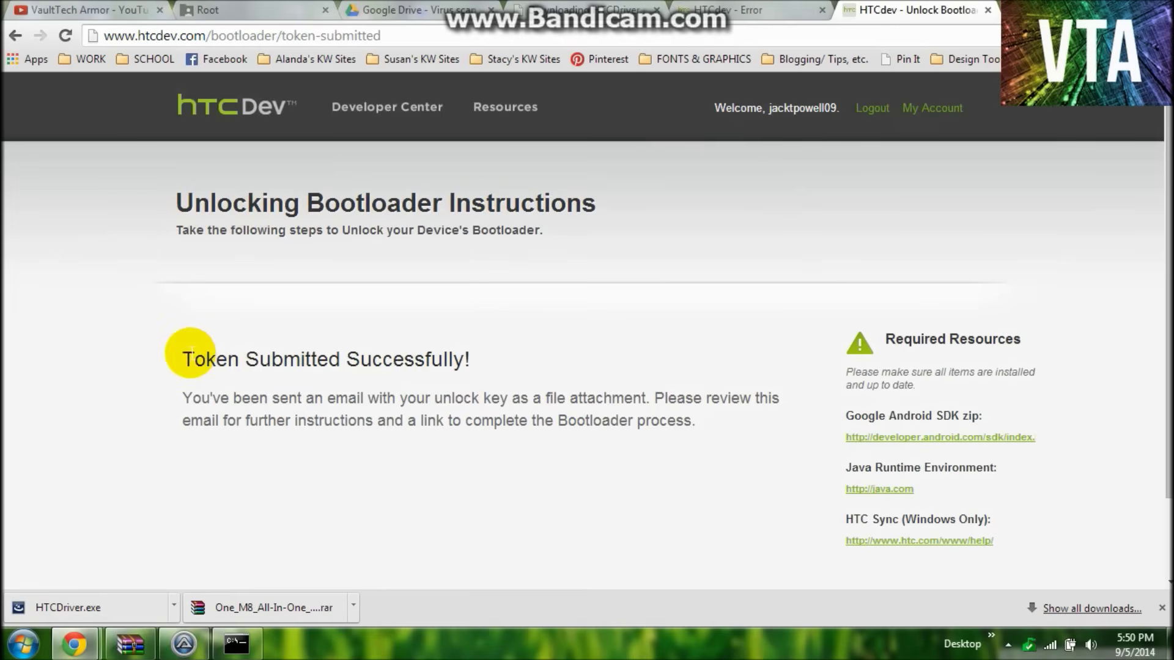
{"action": "left_click_drag", "start_coordinate": [193, 358], "coordinate": [536, 349]}
{"action": "left_click", "coordinate": [545, 339]}
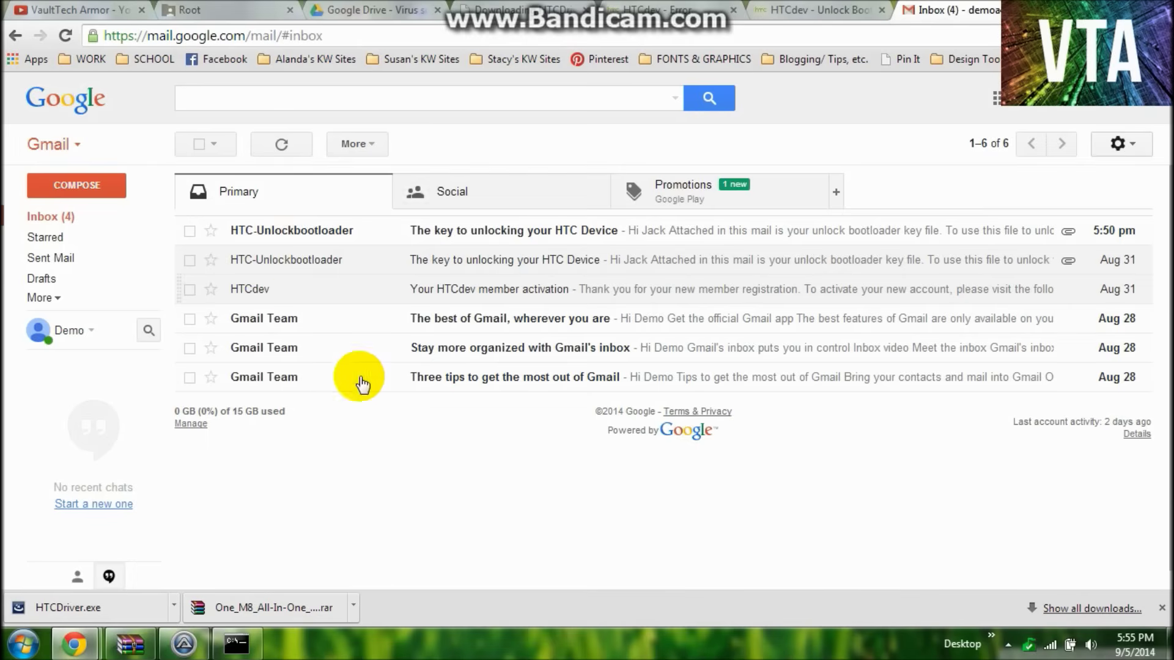
- Open the newest HTC unlock key email and download its Unlock_code.bin attachment
{"action": "left_click", "coordinate": [421, 232]}
{"action": "scroll", "coordinate": [890, 405], "scroll_direction": "down", "scroll_amount": 3}
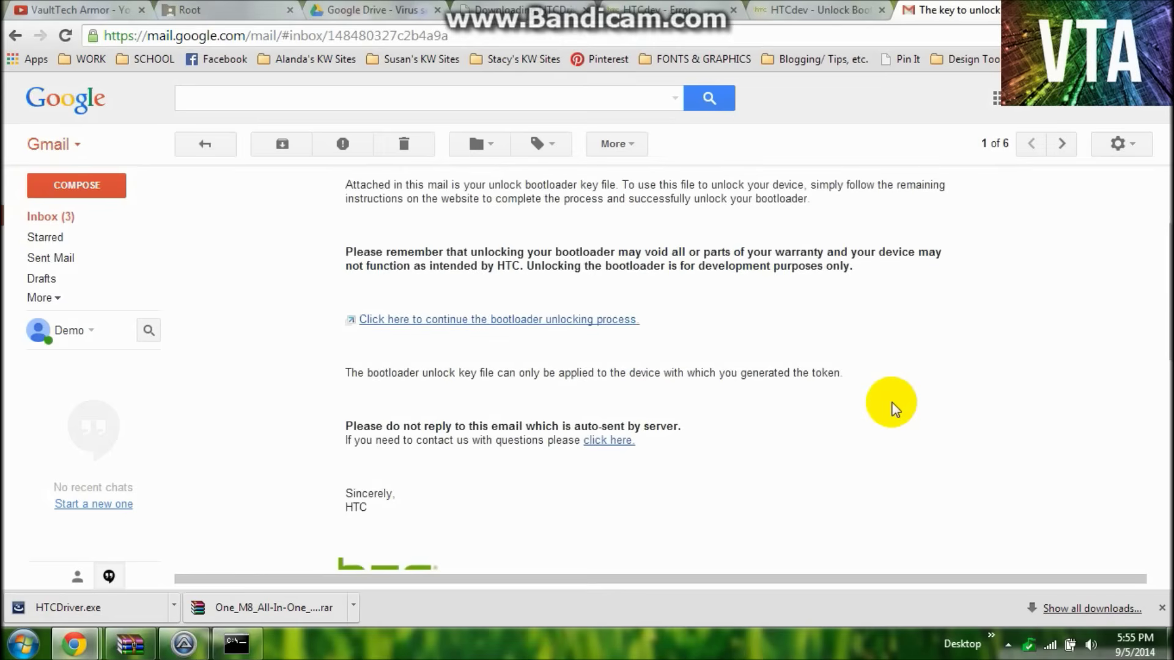
{"action": "scroll", "coordinate": [820, 400], "scroll_direction": "down", "scroll_amount": 1}
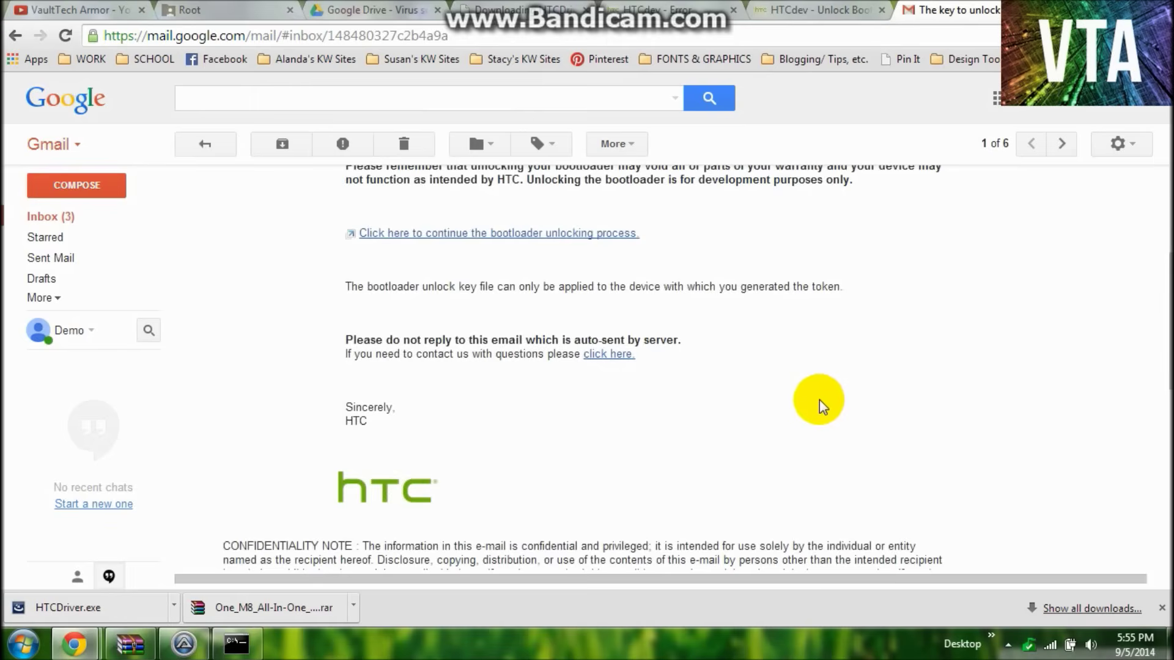
{"action": "scroll", "coordinate": [807, 409], "scroll_direction": "down", "scroll_amount": 1}
{"action": "scroll", "coordinate": [508, 309], "scroll_direction": "up", "scroll_amount": 4}
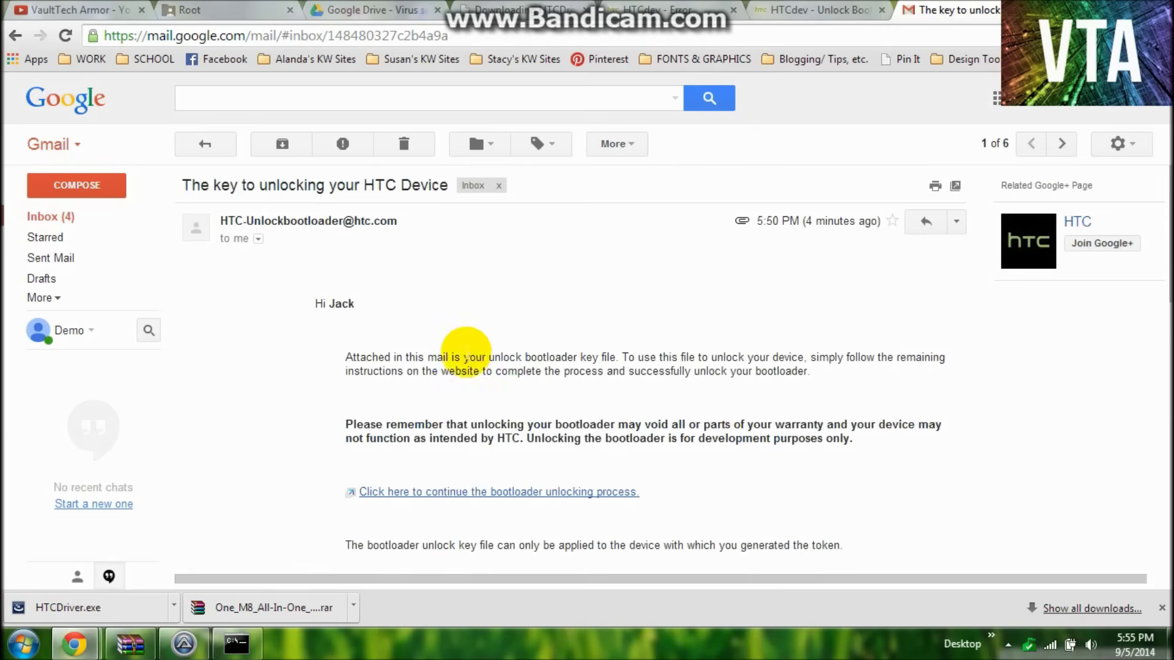
{"action": "scroll", "coordinate": [467, 350], "scroll_direction": "down", "scroll_amount": 1}
{"action": "scroll", "coordinate": [467, 352], "scroll_direction": "up", "scroll_amount": 1}
{"action": "scroll", "coordinate": [855, 345], "scroll_direction": "down", "scroll_amount": 7}
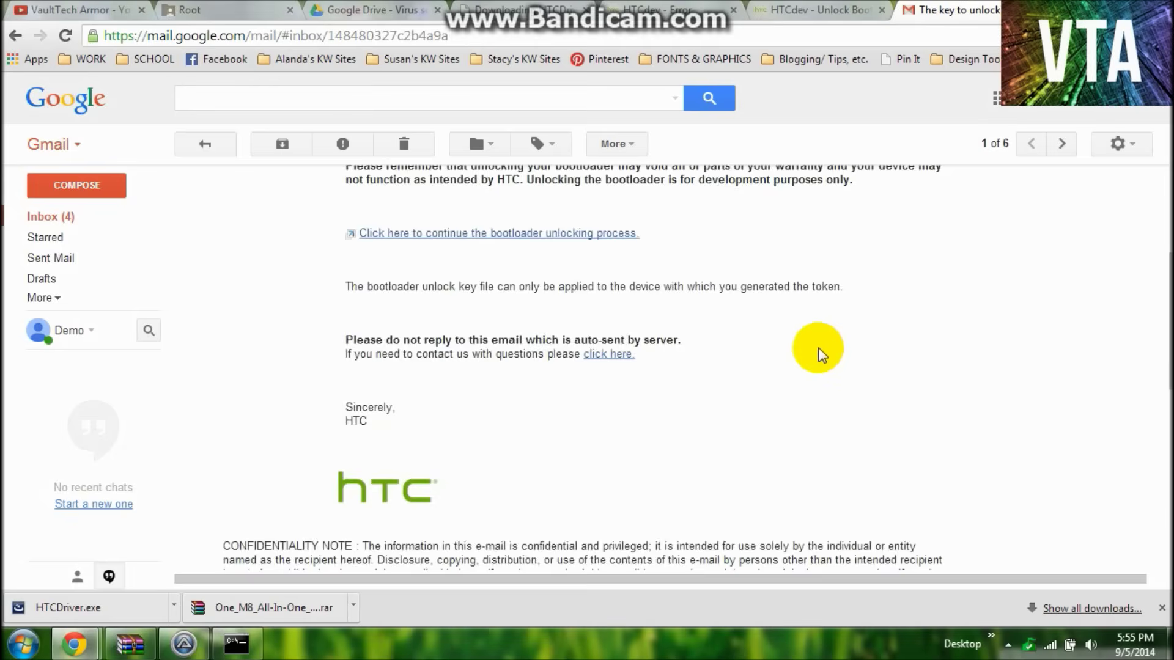
{"action": "mouse_move", "coordinate": [304, 361]}
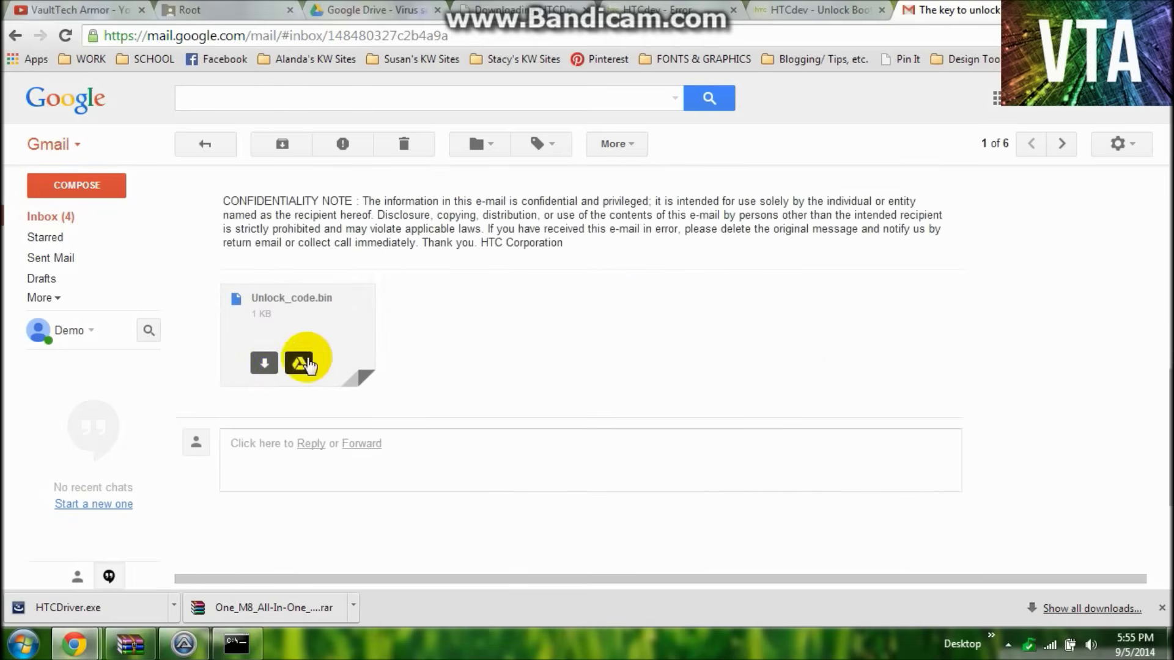
{"action": "left_click", "coordinate": [270, 368]}
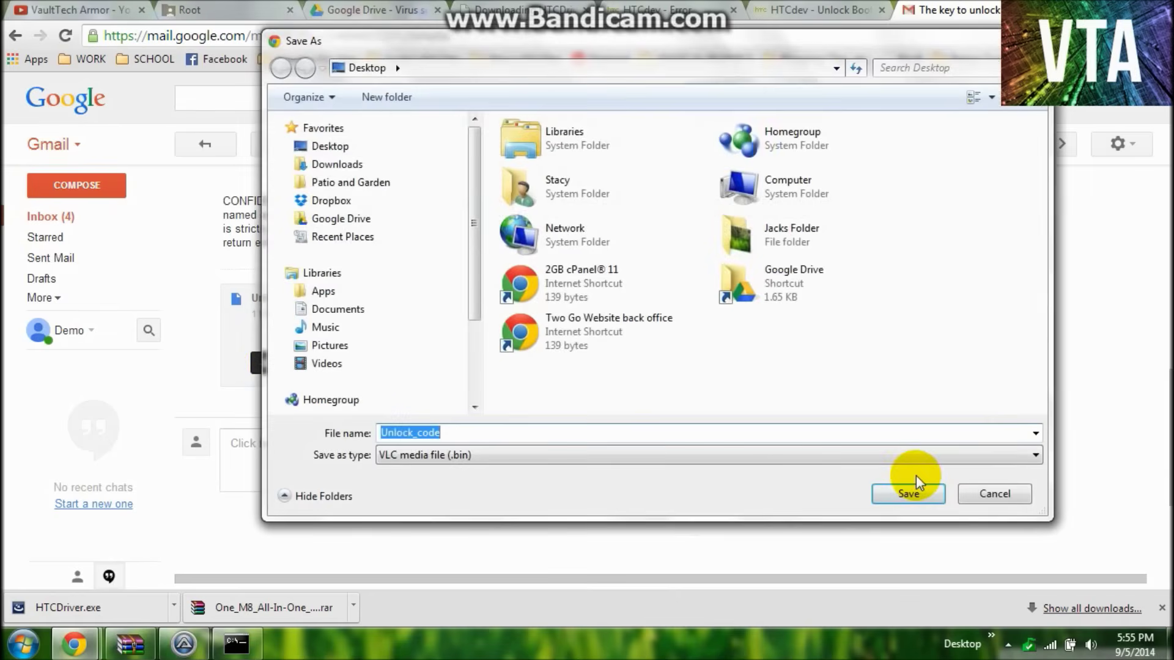
- Save Unlock_code.bin to the Desktop, keeping the .bin file type
{"action": "left_click", "coordinate": [673, 432]}
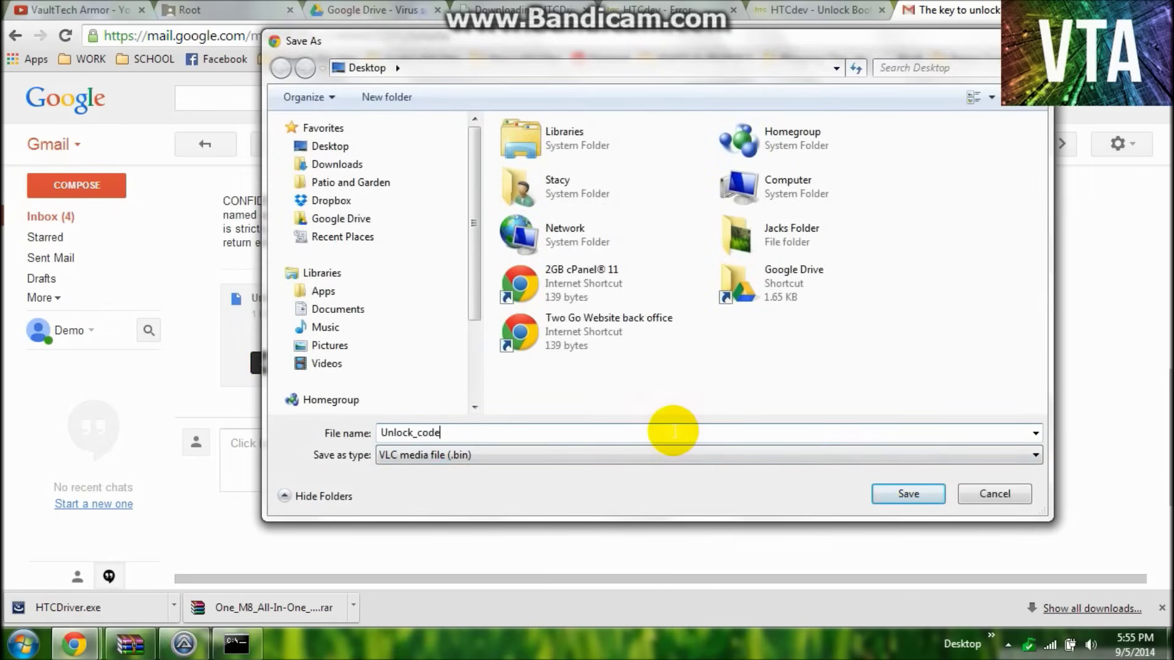
{"action": "left_click", "coordinate": [841, 457]}
{"action": "left_click", "coordinate": [842, 457]}
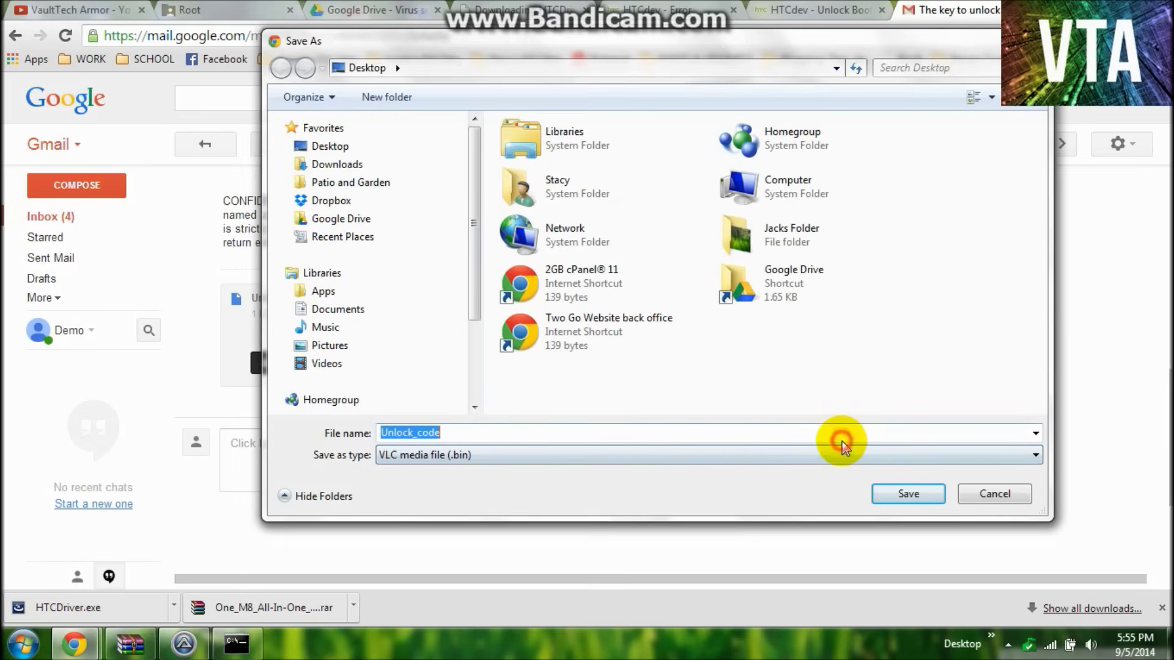
{"action": "left_click", "coordinate": [837, 430]}
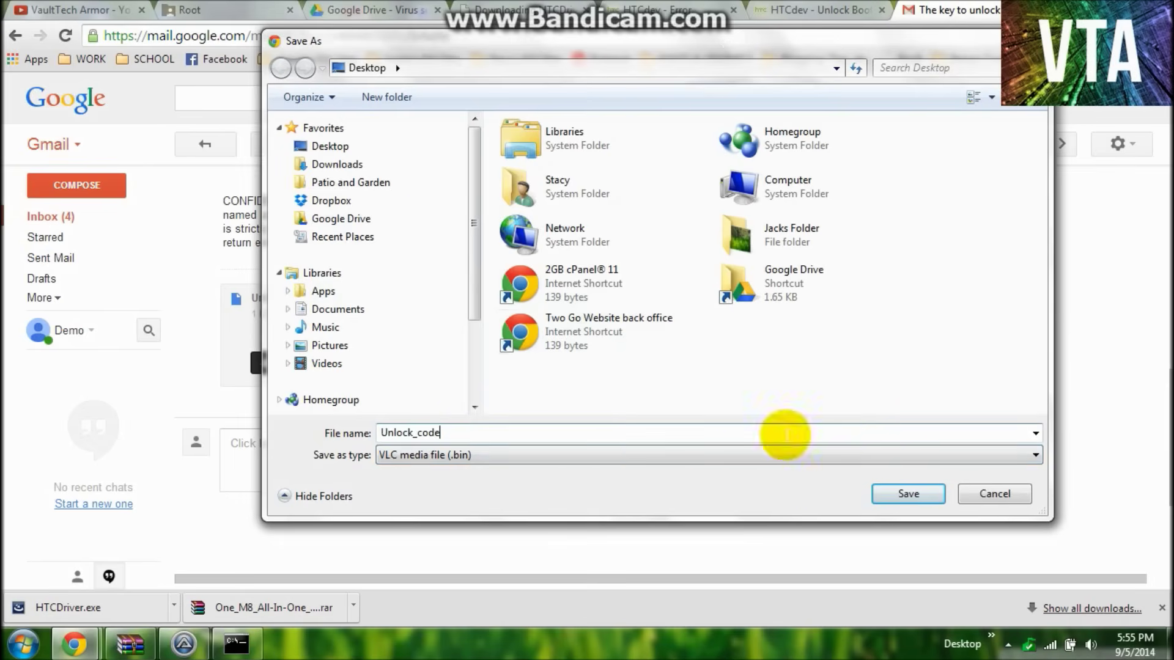
{"action": "left_click", "coordinate": [904, 494]}
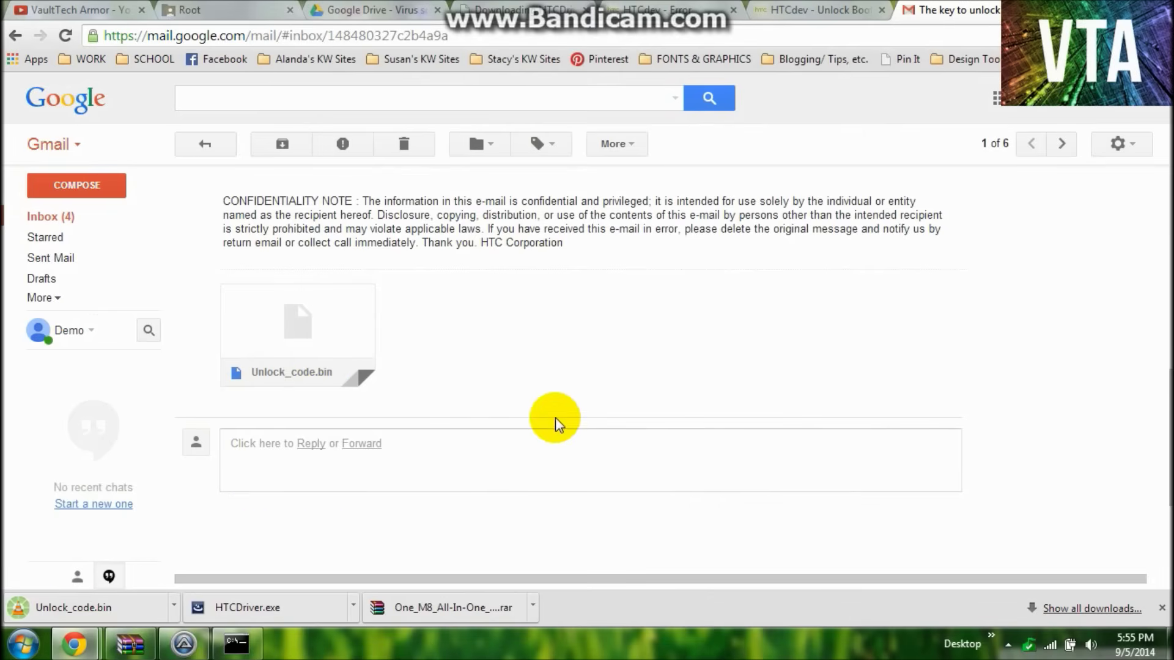
- Follow the email link to HTCDev's unlock instructions and read down to the fastboot flash unlocktoken step
{"action": "scroll", "coordinate": [532, 357], "scroll_direction": "up", "scroll_amount": 10}
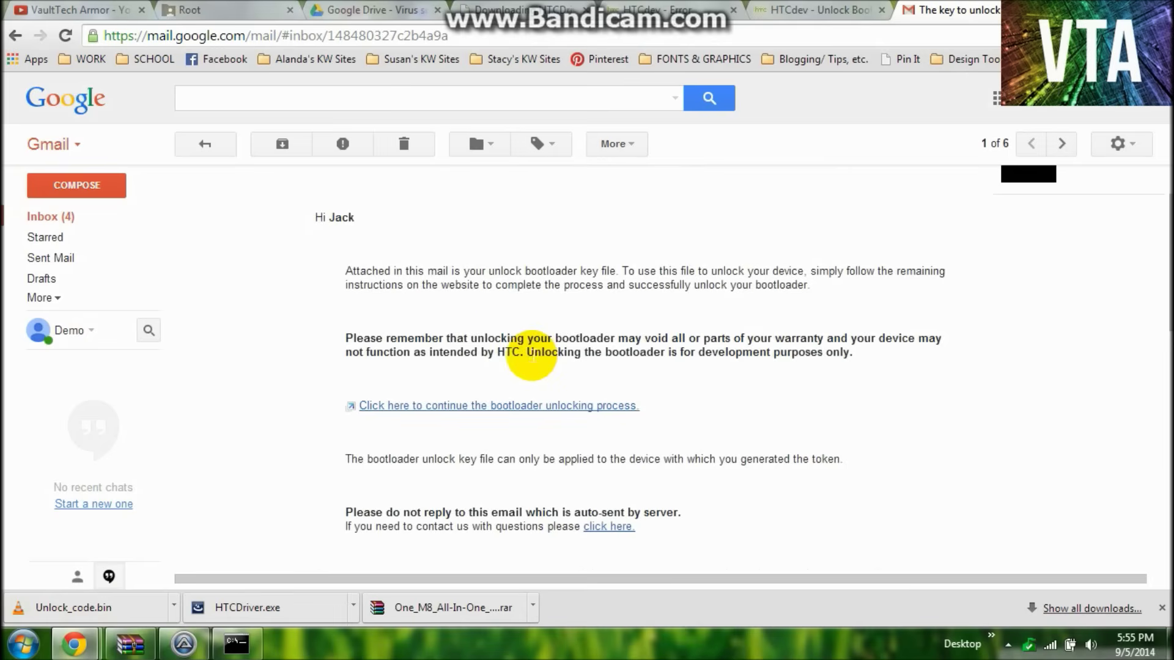
{"action": "left_click", "coordinate": [517, 409]}
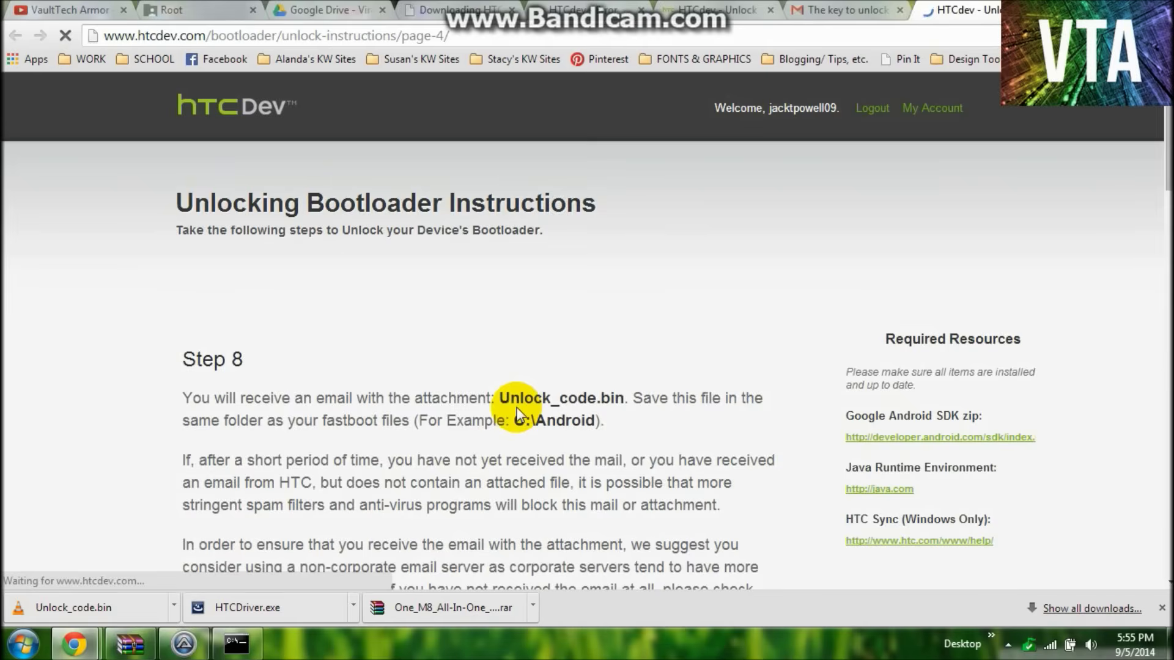
{"action": "scroll", "coordinate": [612, 335], "scroll_direction": "down", "scroll_amount": 12}
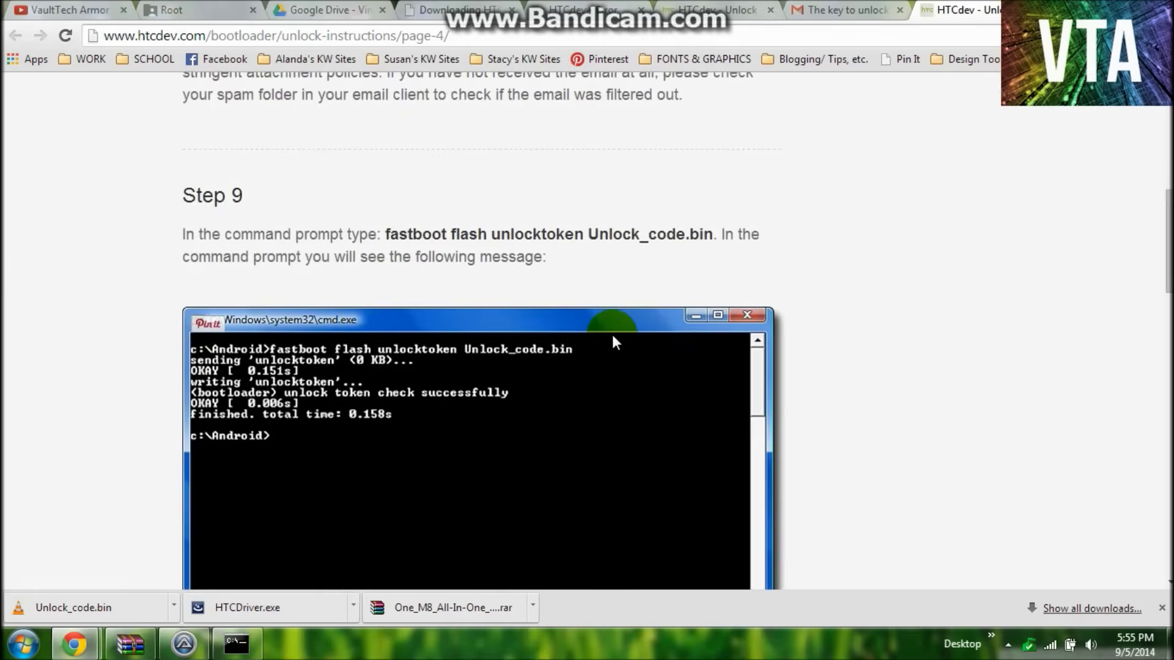
{"action": "scroll", "coordinate": [611, 335], "scroll_direction": "down", "scroll_amount": 20}
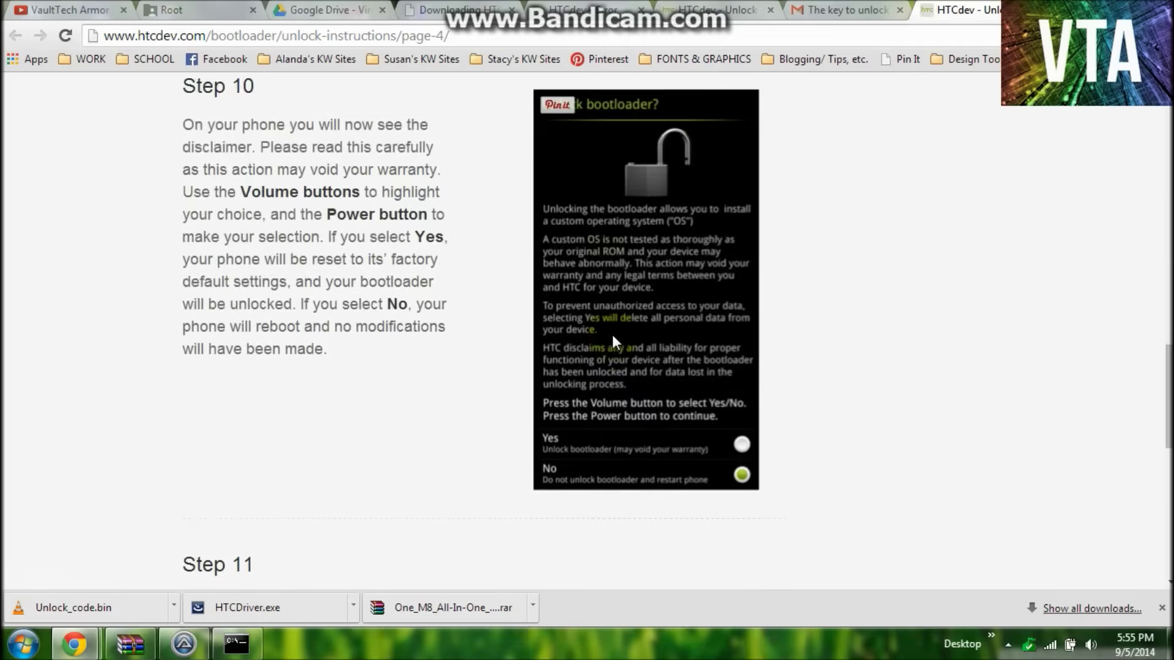
{"action": "scroll", "coordinate": [612, 335], "scroll_direction": "down", "scroll_amount": 1}
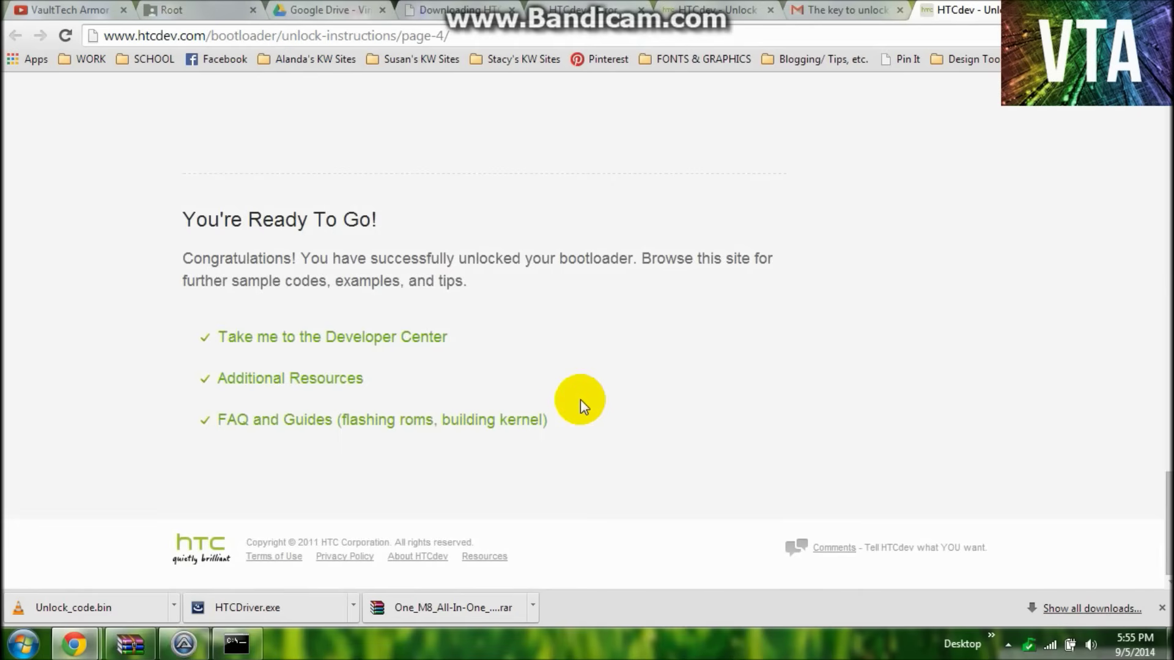
{"action": "left_click", "coordinate": [183, 644]}
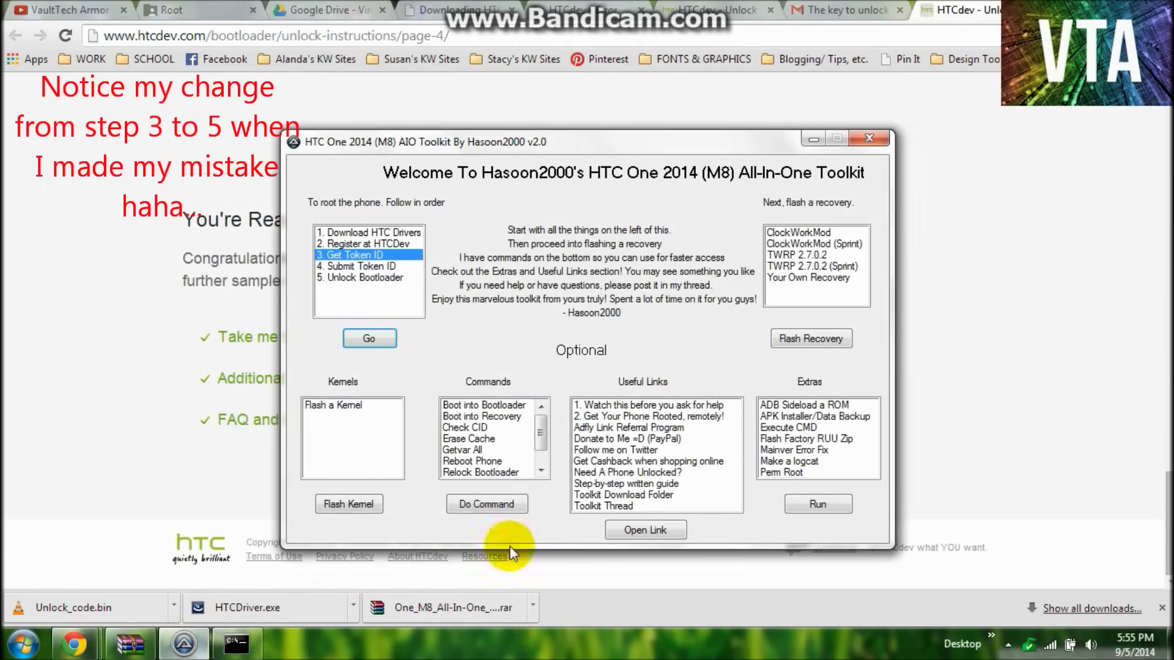
- Run the toolkit's '5. Unlock Bootloader' option and flash Unlock_code from the Desktop
{"action": "left_click", "coordinate": [381, 279]}
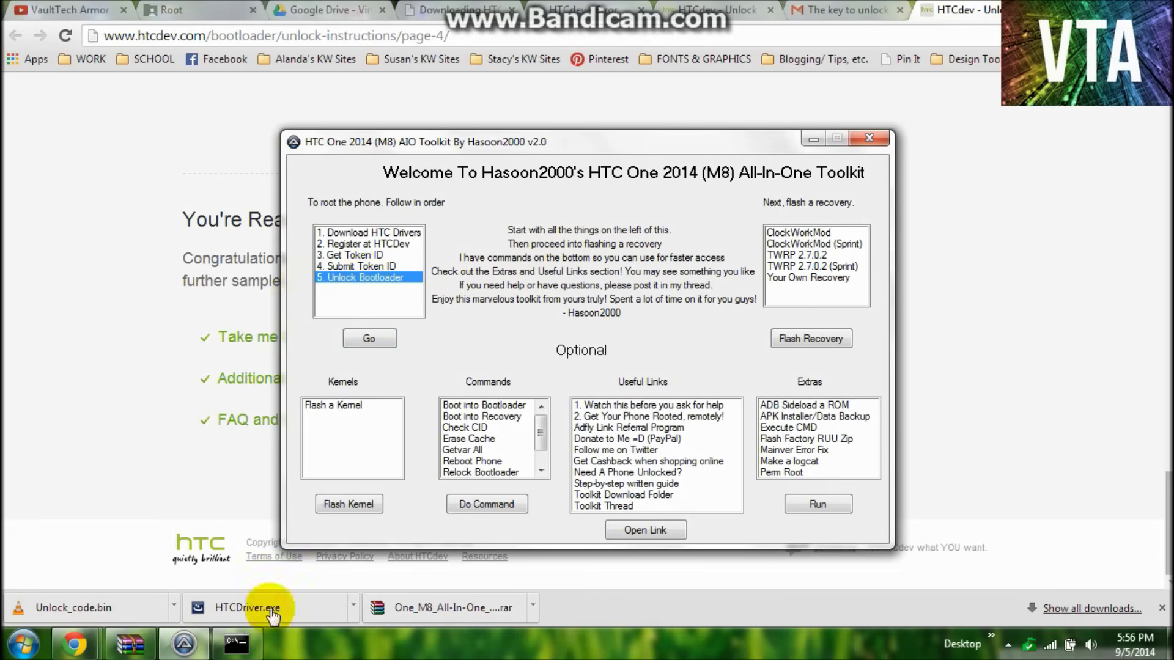
{"action": "left_click", "coordinate": [237, 643]}
{"action": "left_click", "coordinate": [621, 73]}
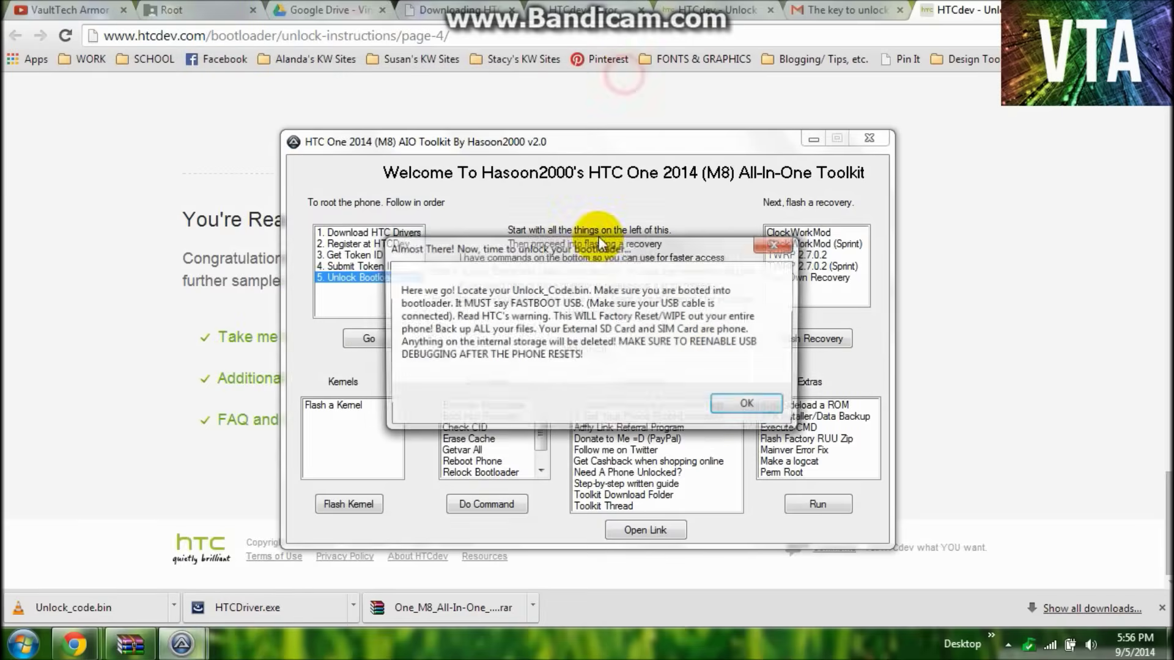
{"action": "left_click", "coordinate": [740, 405]}
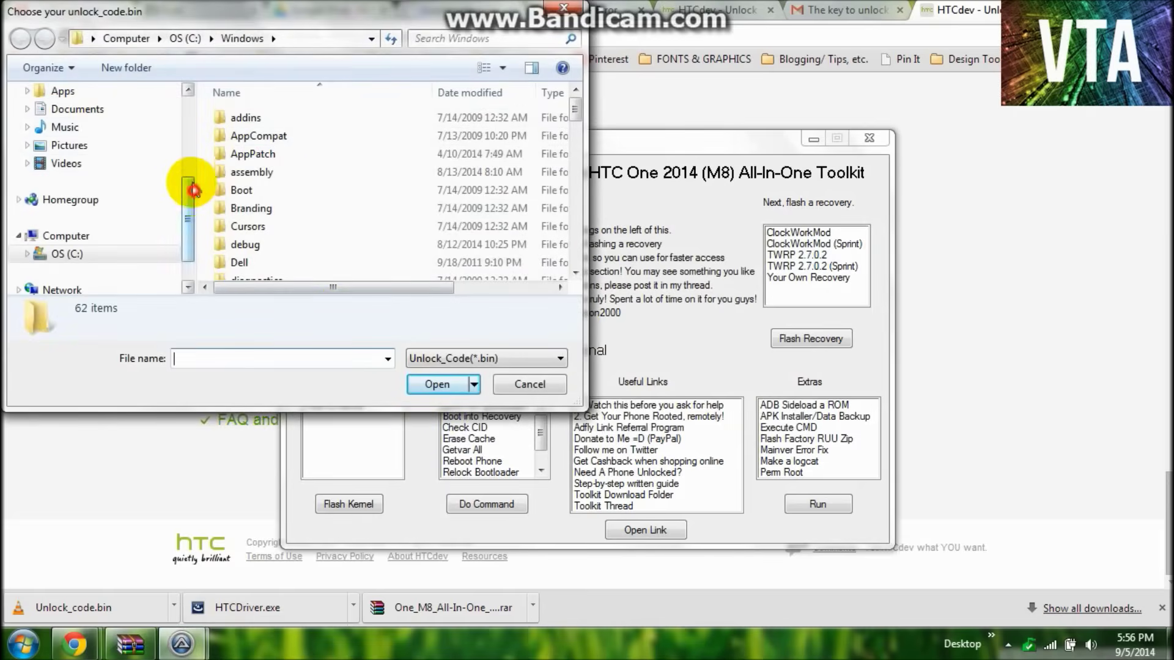
{"action": "scroll", "coordinate": [188, 184], "scroll_direction": "up", "scroll_amount": 3}
{"action": "left_click", "coordinate": [120, 123]}
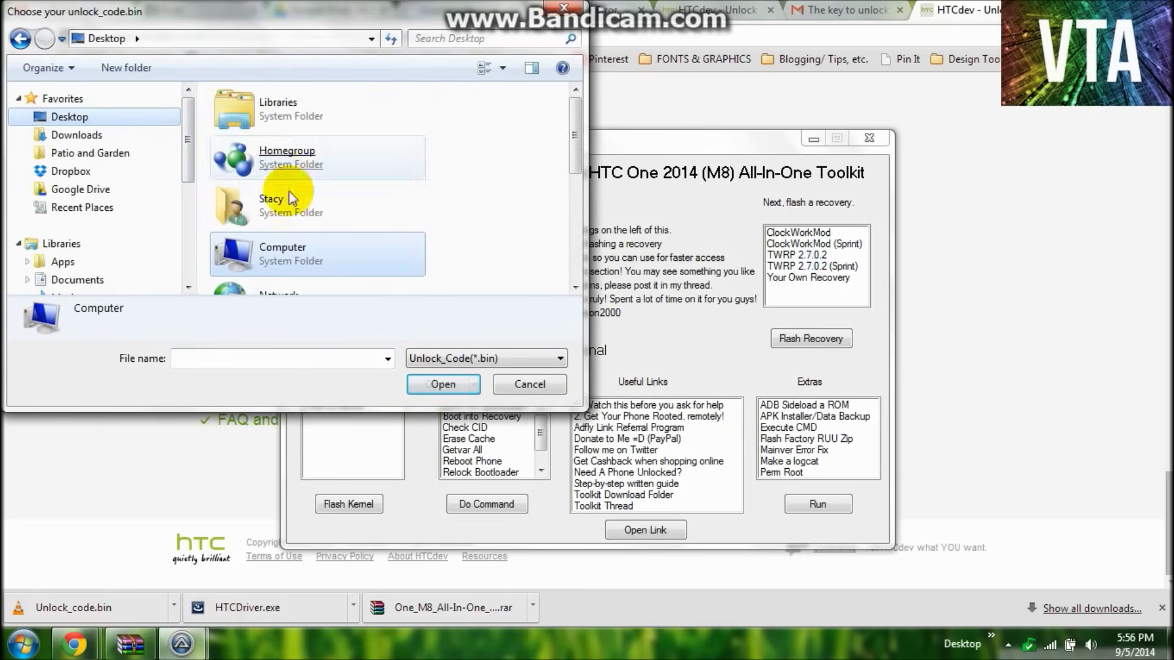
{"action": "left_click_drag", "start_coordinate": [575, 166], "coordinate": [563, 289]}
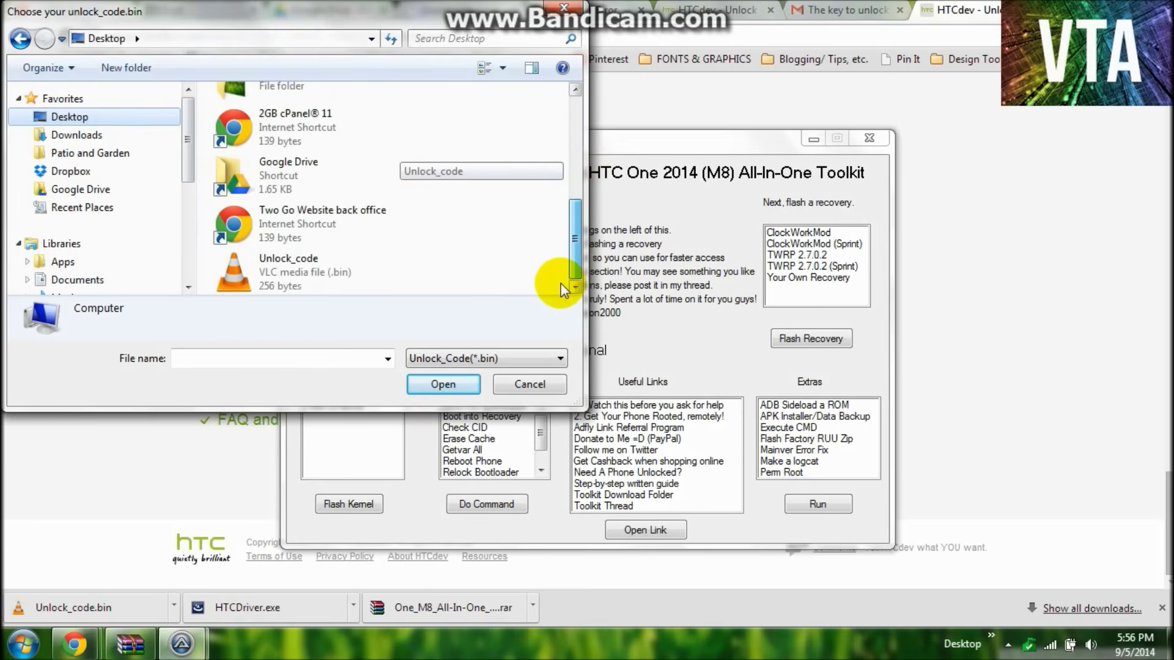
{"action": "double_click", "coordinate": [353, 275]}
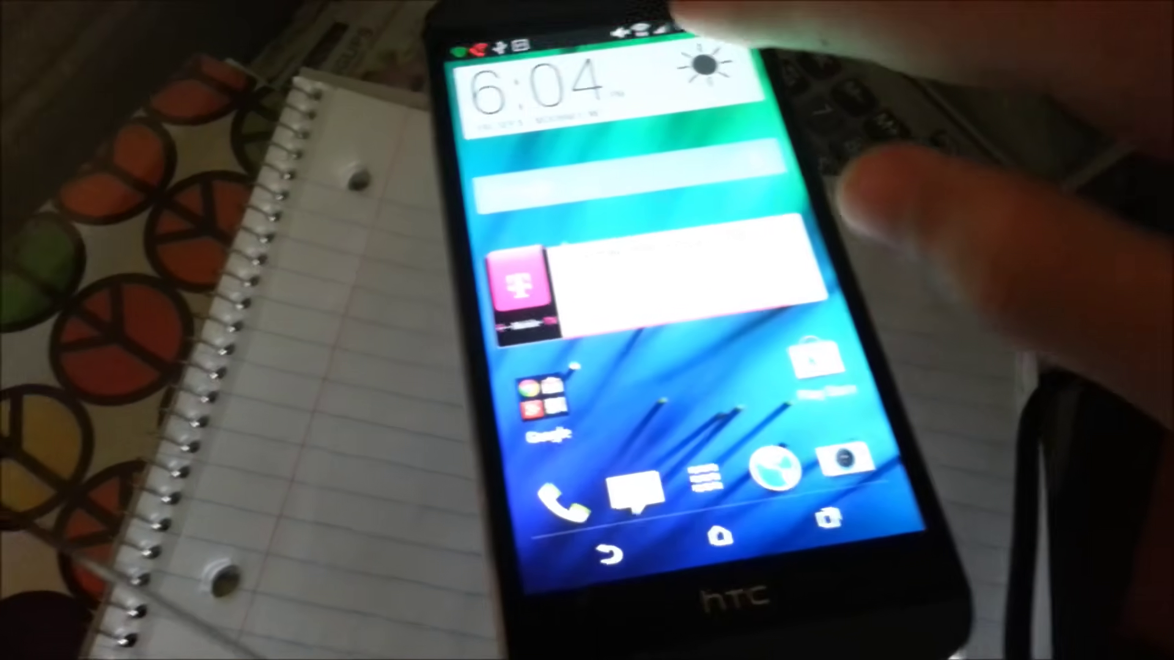
- Pull down the phone's notification shade to check the USB connection notifications
{"action": "left_click_drag", "start_coordinate": [794, 37], "coordinate": [947, 397]}
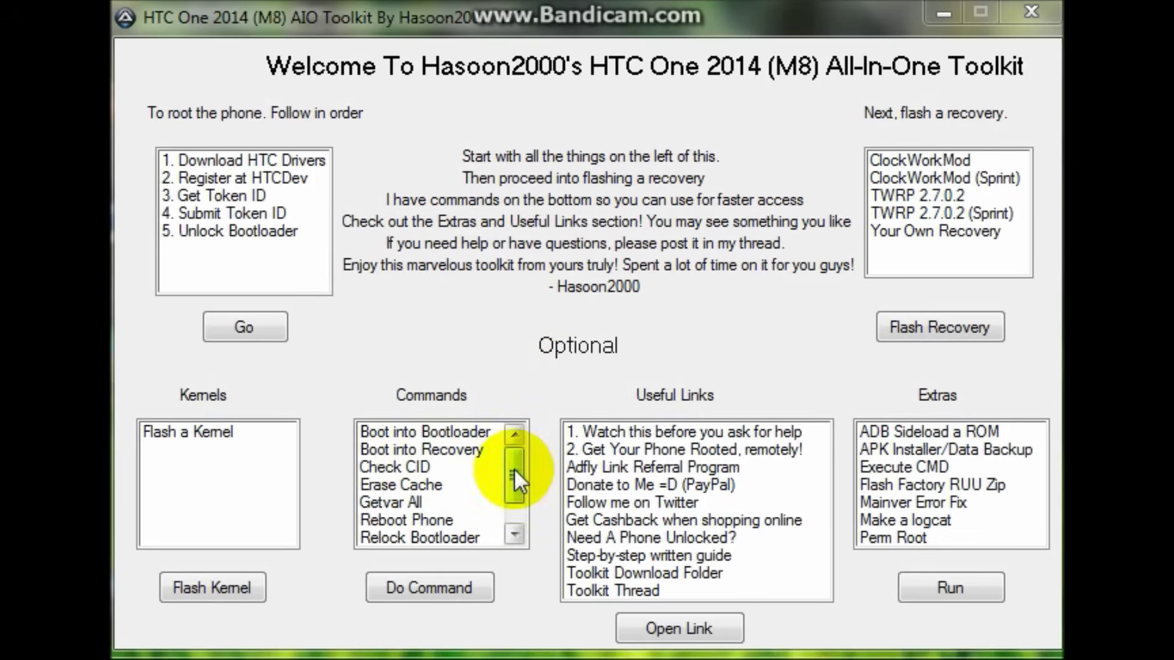
- Reboot the phone into recovery with Boot into Recovery, then select Boot into Bootloader
{"action": "mouse_move", "coordinate": [514, 468]}
{"action": "left_mouse_down"}
{"action": "mouse_move", "coordinate": [516, 518]}
{"action": "mouse_move", "coordinate": [504, 464]}
{"action": "left_mouse_up"}
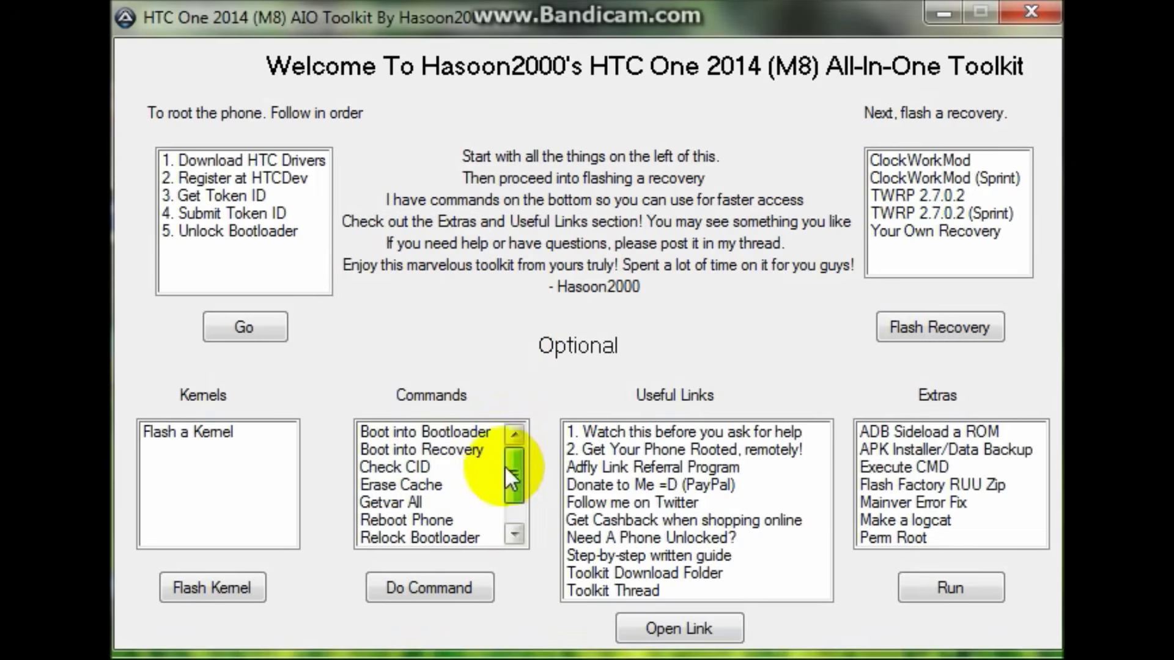
{"action": "left_click", "coordinate": [441, 451]}
{"action": "left_click", "coordinate": [442, 585]}
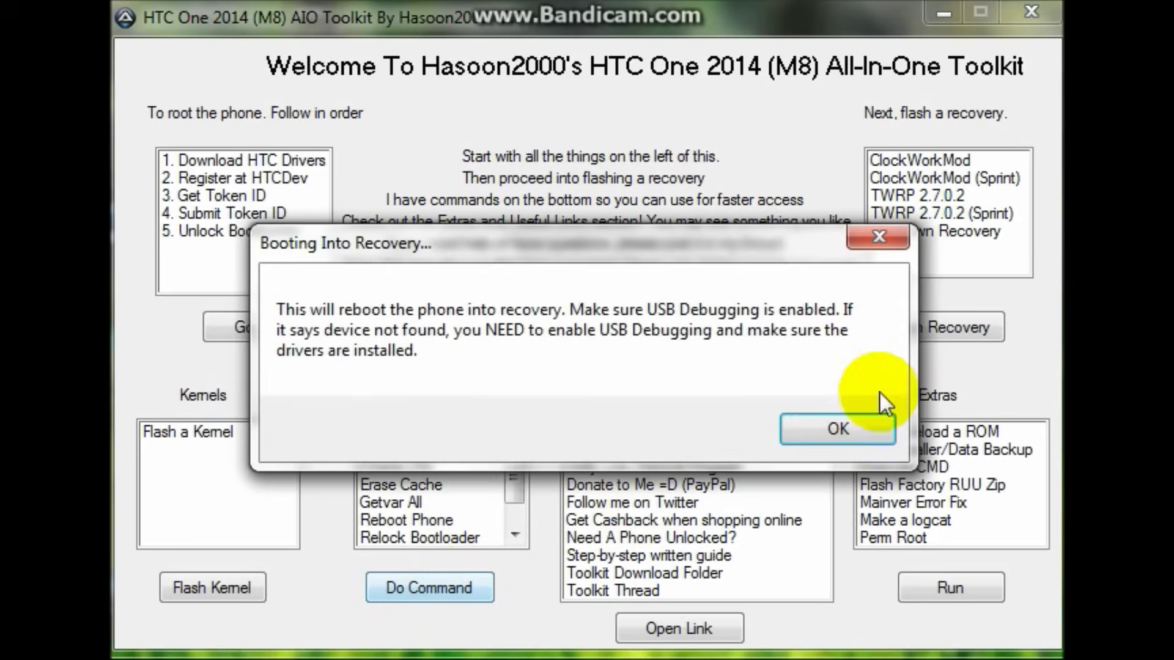
{"action": "left_click", "coordinate": [857, 425]}
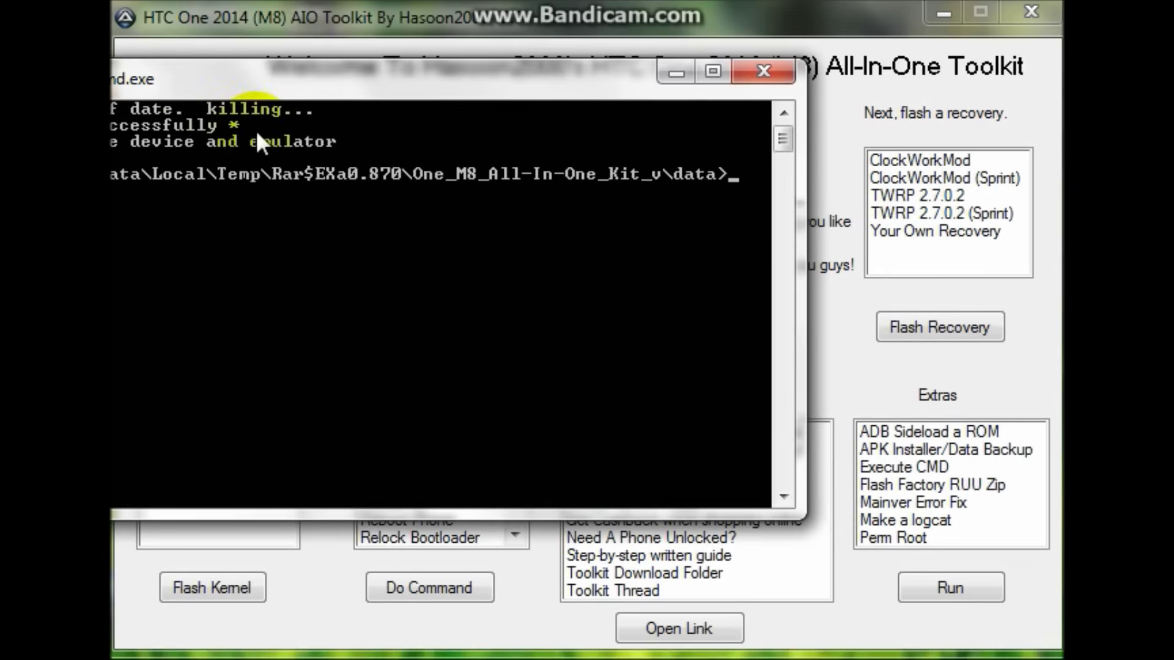
{"action": "left_click", "coordinate": [747, 77]}
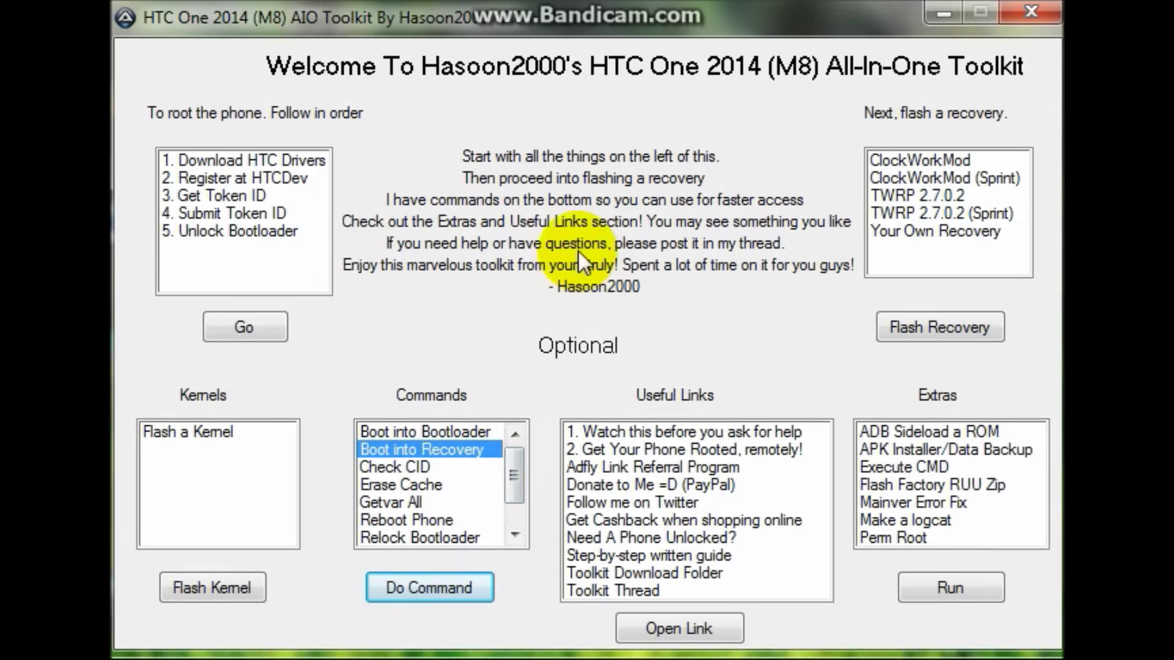
{"action": "left_click", "coordinate": [463, 431]}
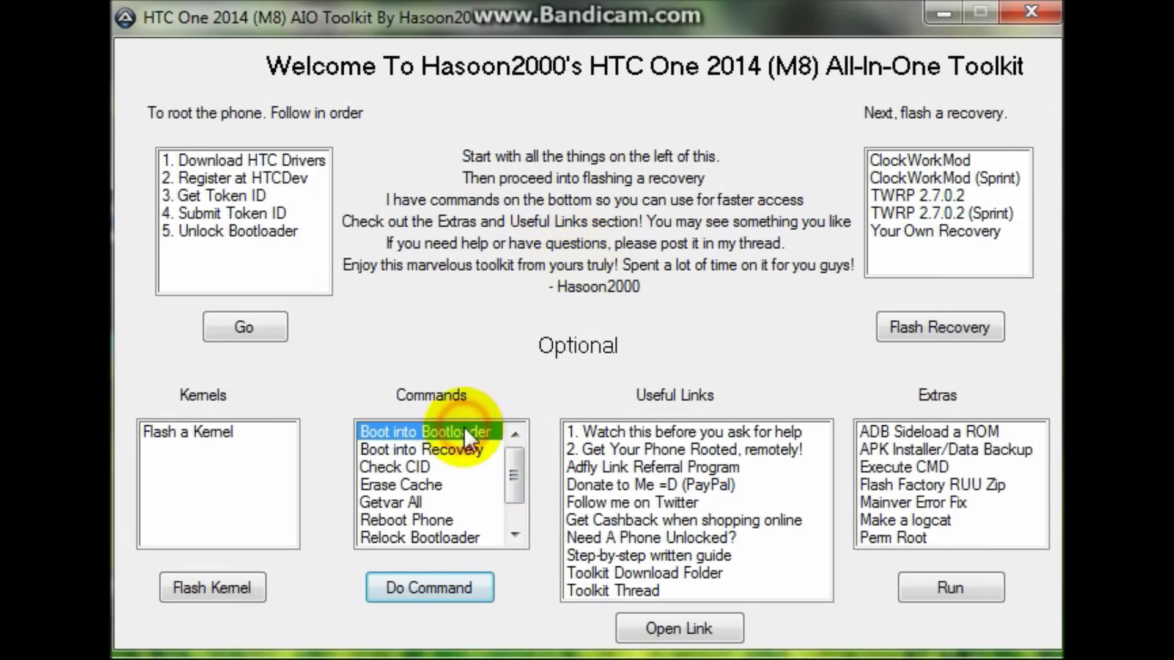
{"action": "mouse_move", "coordinate": [513, 453]}
{"action": "left_mouse_down"}
{"action": "mouse_move", "coordinate": [520, 523]}
{"action": "mouse_move", "coordinate": [518, 454]}
{"action": "left_mouse_up"}
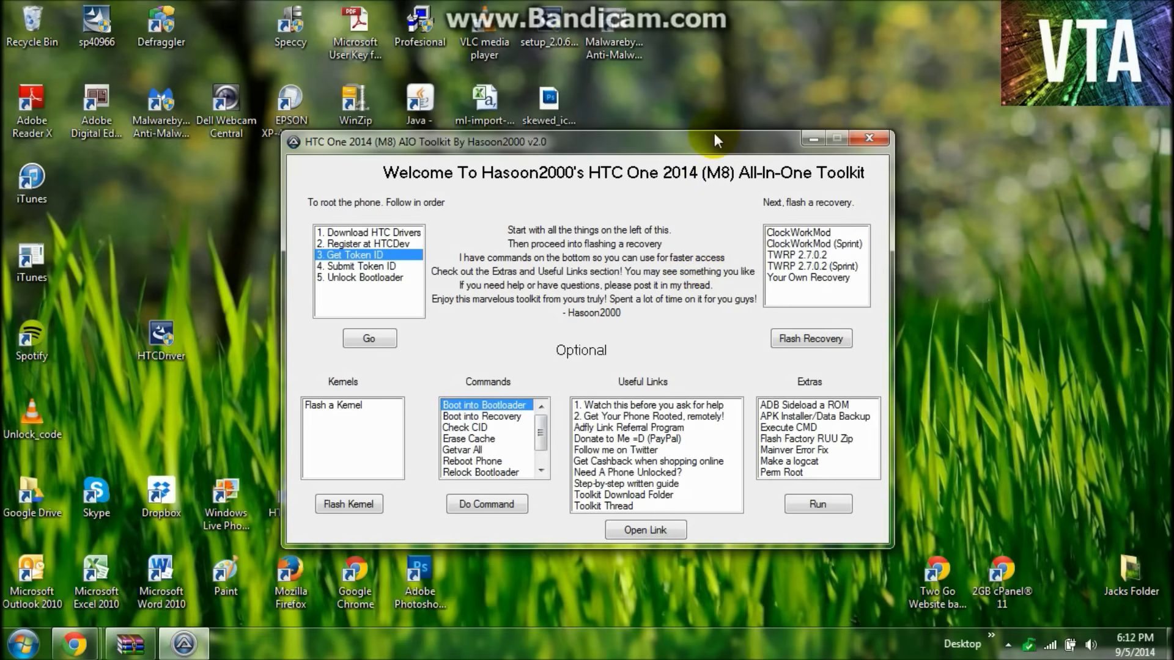
- Select the standard TWRP 2.7.0.2 recovery, not the Sprint build, for flashing
{"action": "left_click_drag", "start_coordinate": [716, 140], "coordinate": [679, 130]}
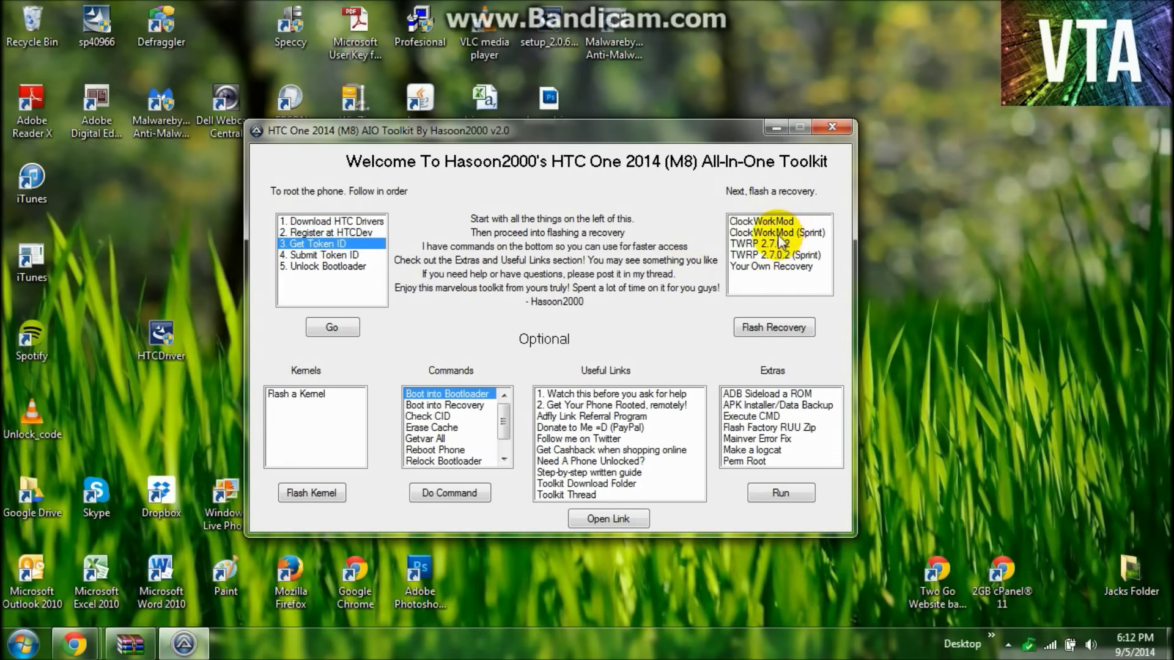
{"action": "left_click", "coordinate": [761, 255]}
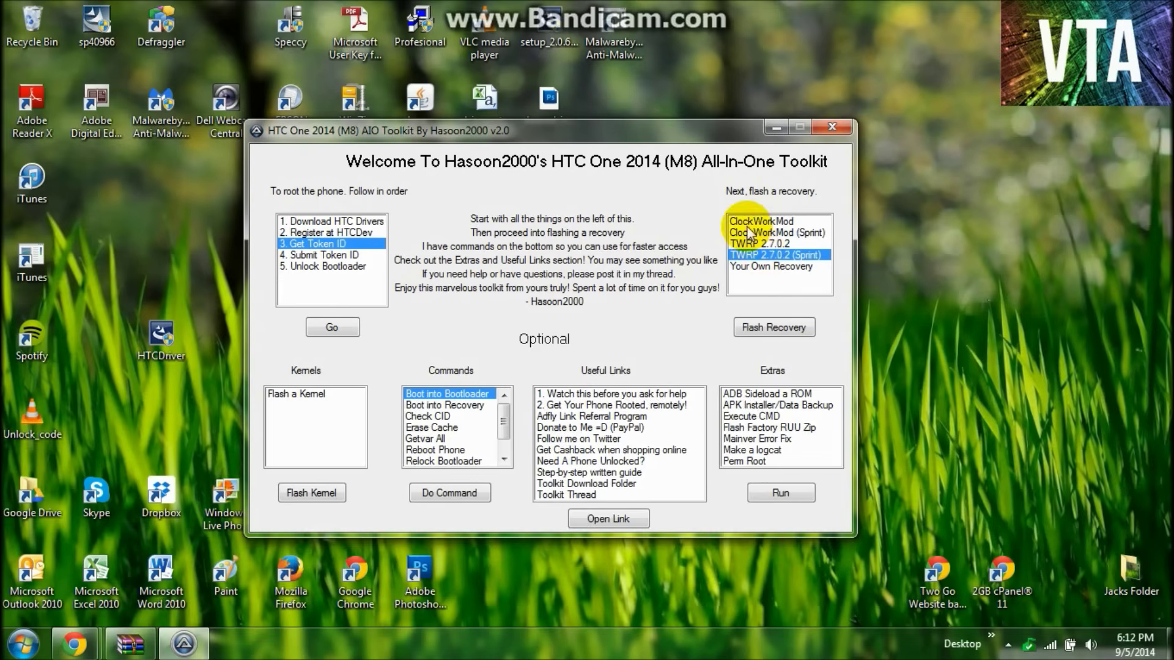
{"action": "left_click", "coordinate": [750, 221]}
{"action": "left_click", "coordinate": [757, 243]}
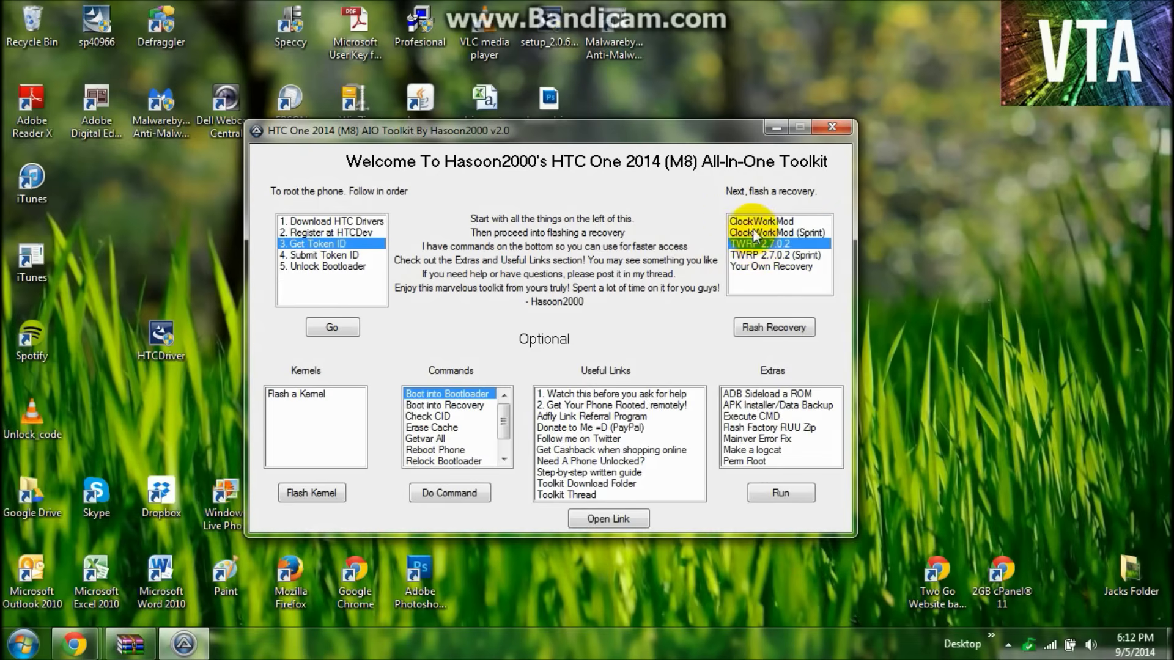
{"action": "left_click", "coordinate": [756, 222]}
{"action": "left_click", "coordinate": [758, 244]}
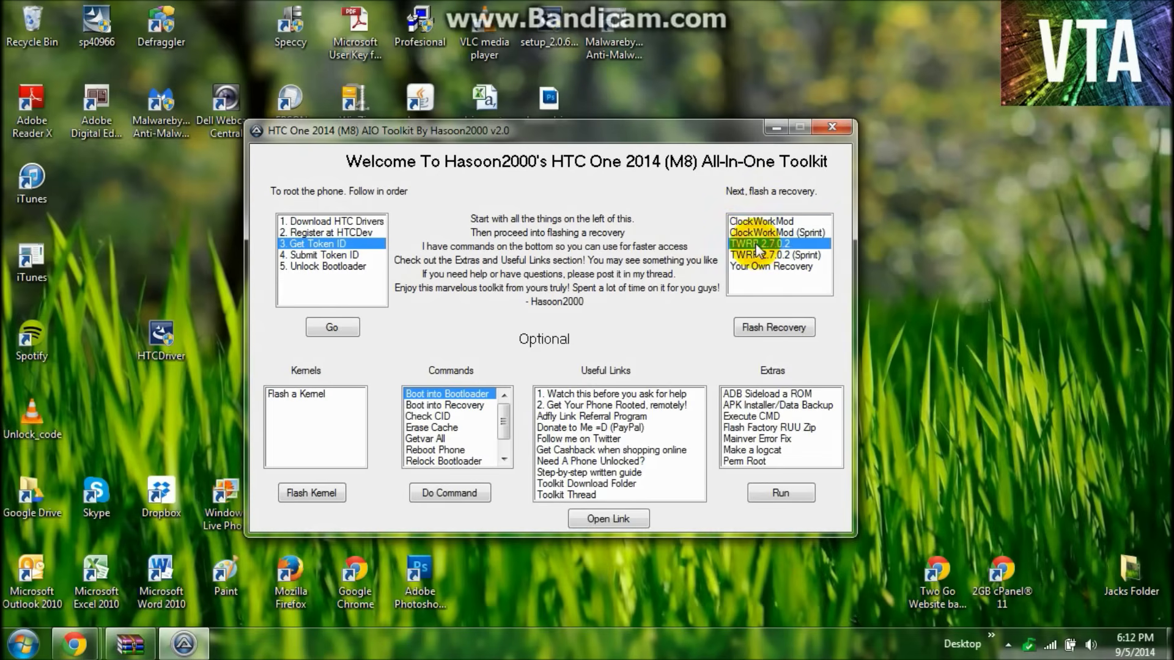
{"action": "left_click", "coordinate": [755, 222]}
{"action": "left_click", "coordinate": [757, 244]}
{"action": "left_click", "coordinate": [773, 269]}
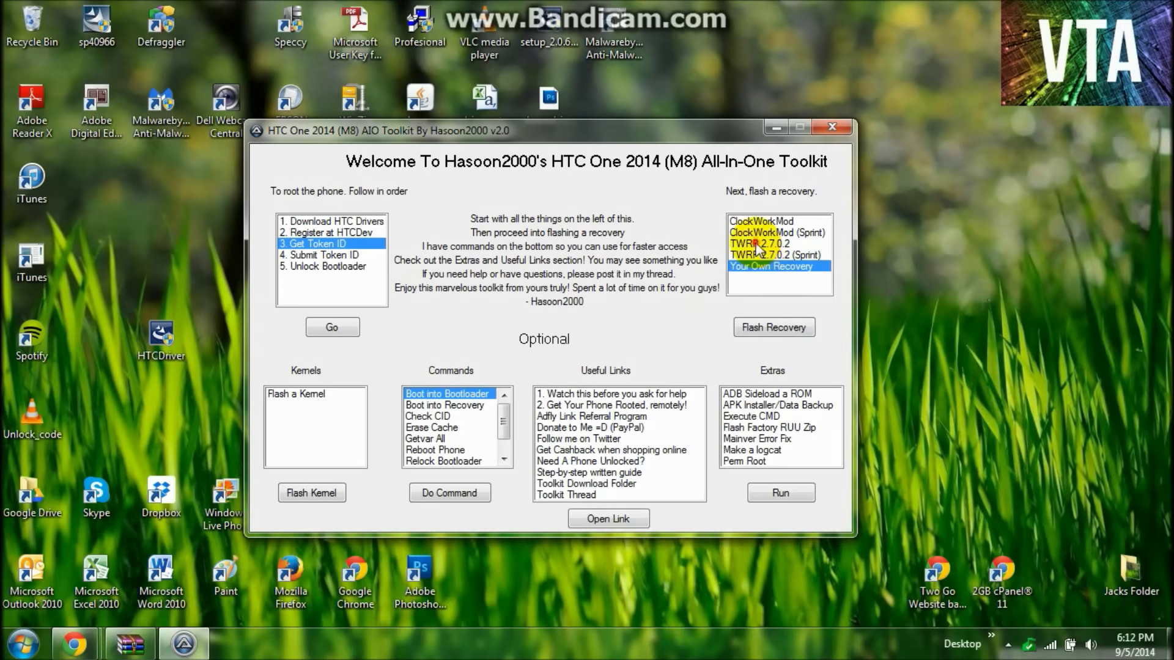
{"action": "left_click", "coordinate": [756, 245]}
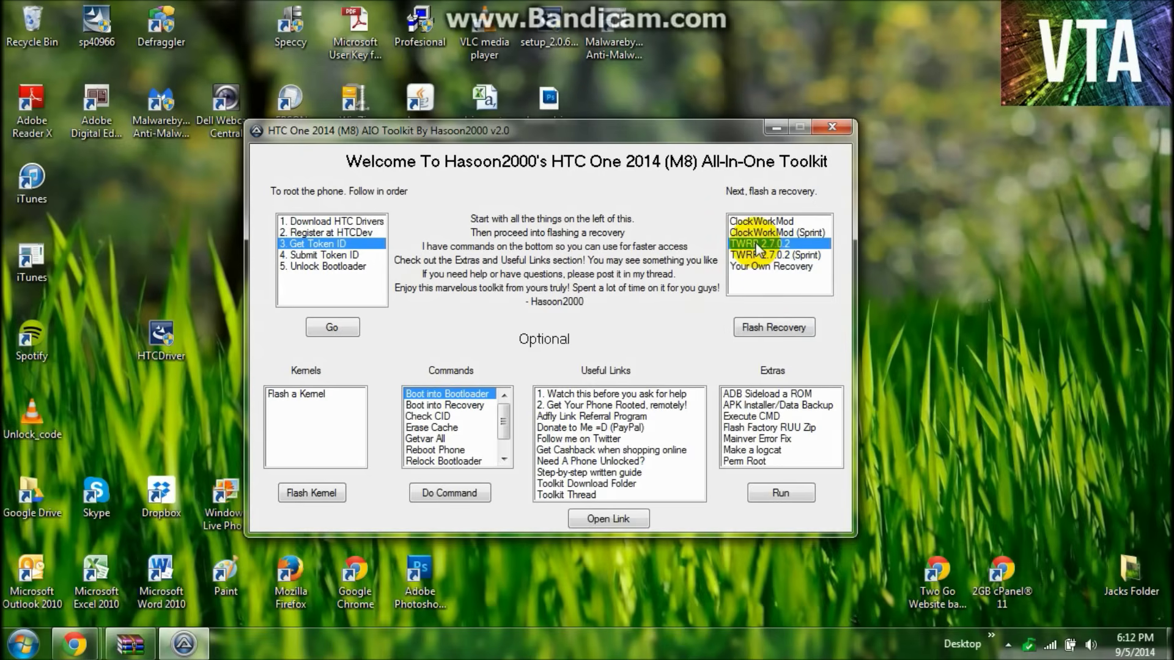
- Flash TWRP 2.7.0.2 recovery to the phone, then close the finished command window
{"action": "left_click", "coordinate": [772, 327]}
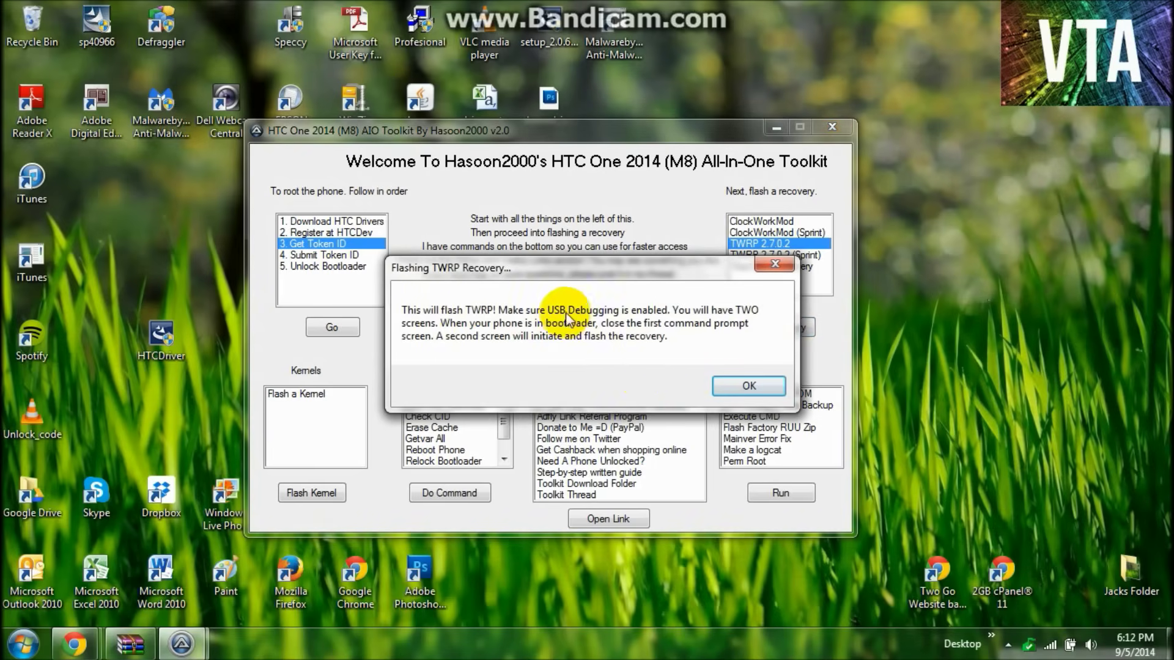
{"action": "left_click", "coordinate": [749, 386]}
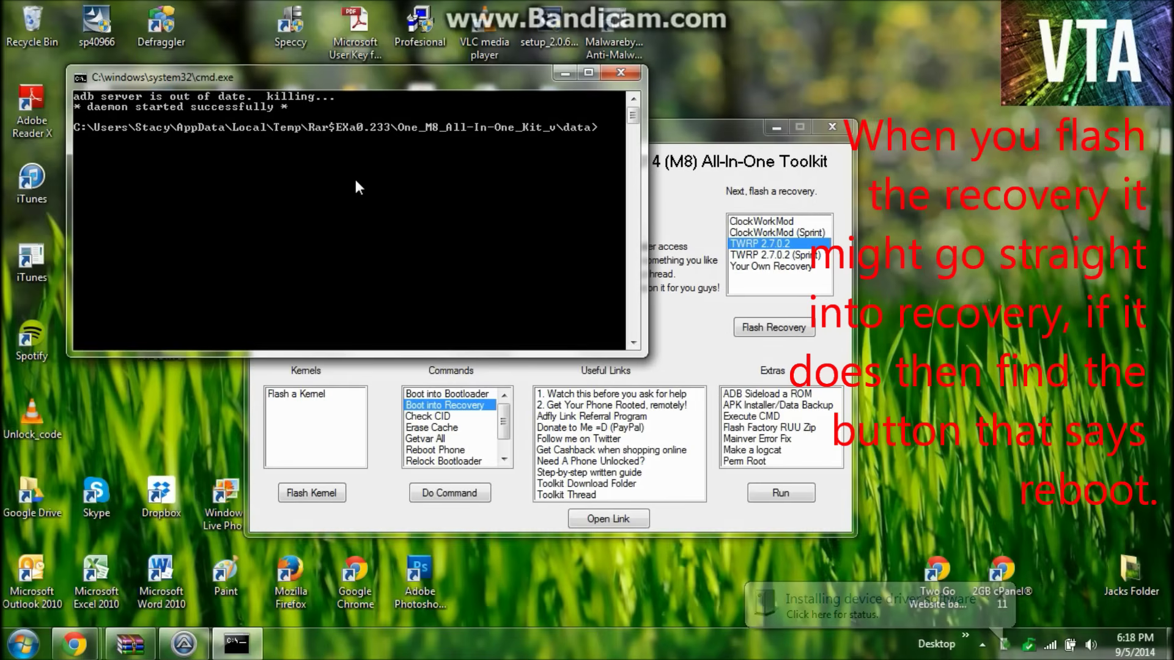
{"action": "left_click", "coordinate": [618, 73]}
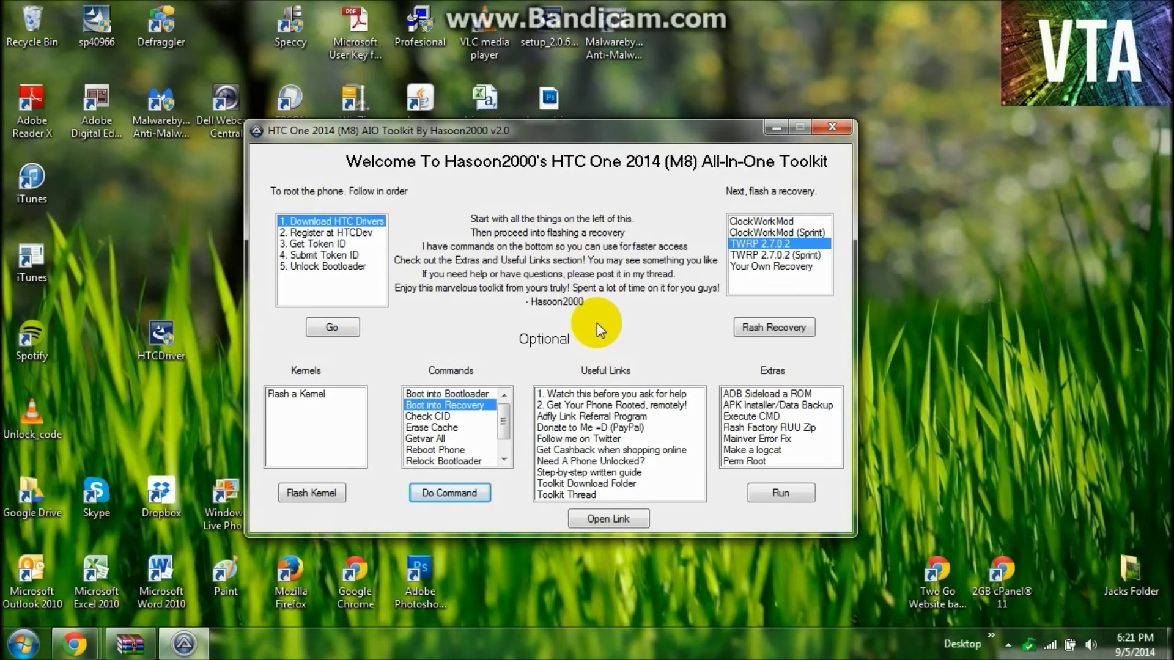
- Open the Data\SU folder in the toolkit archive and select SuperSU.zip
{"action": "left_click", "coordinate": [774, 128]}
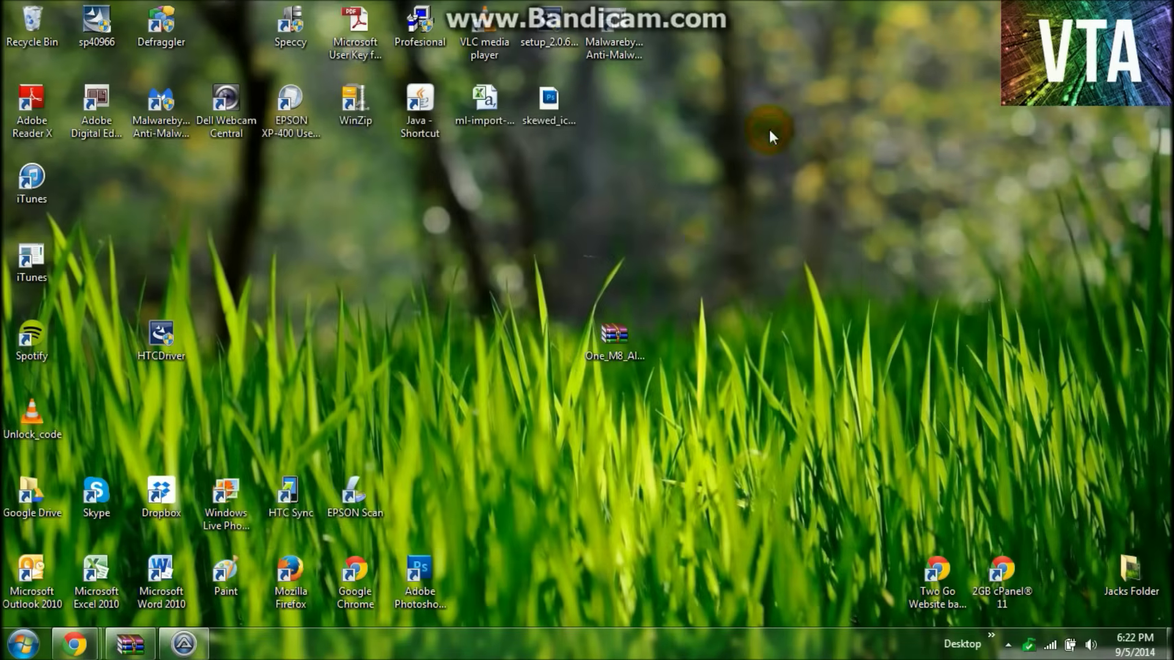
{"action": "left_click", "coordinate": [130, 643]}
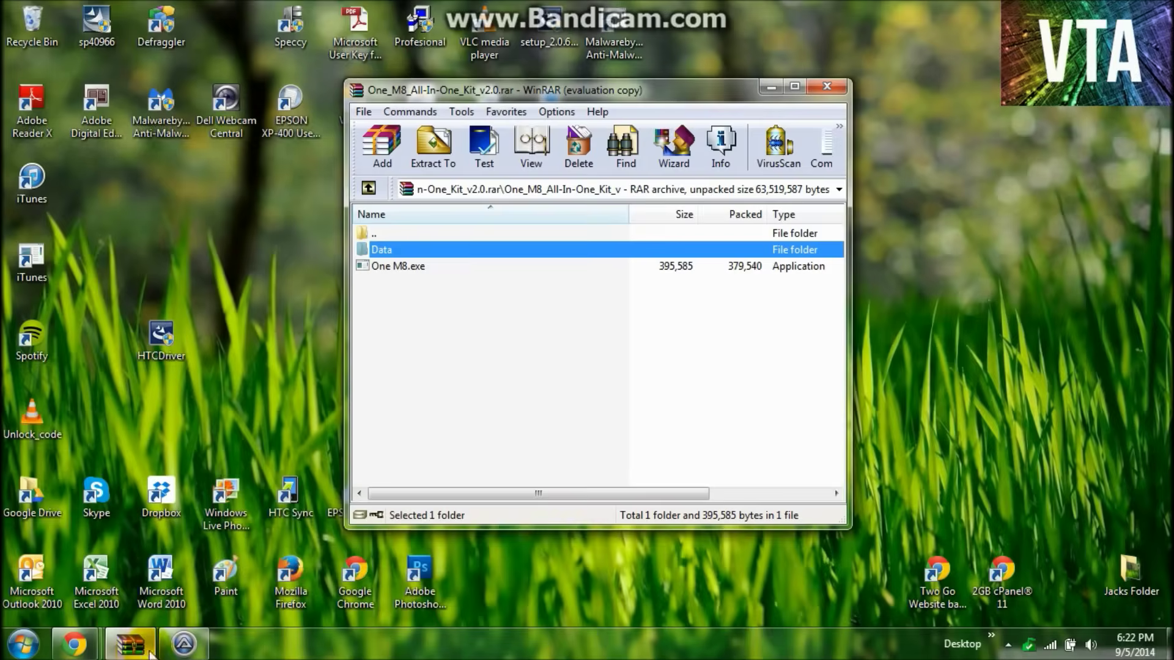
{"action": "left_click", "coordinate": [387, 322]}
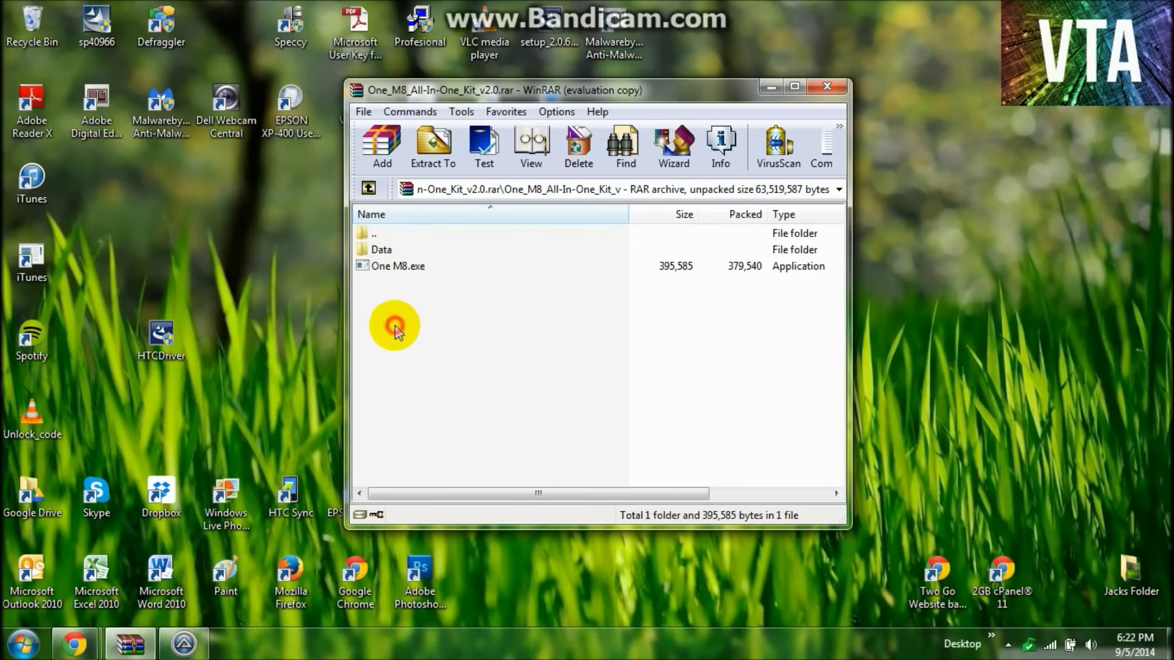
{"action": "double_click", "coordinate": [382, 249]}
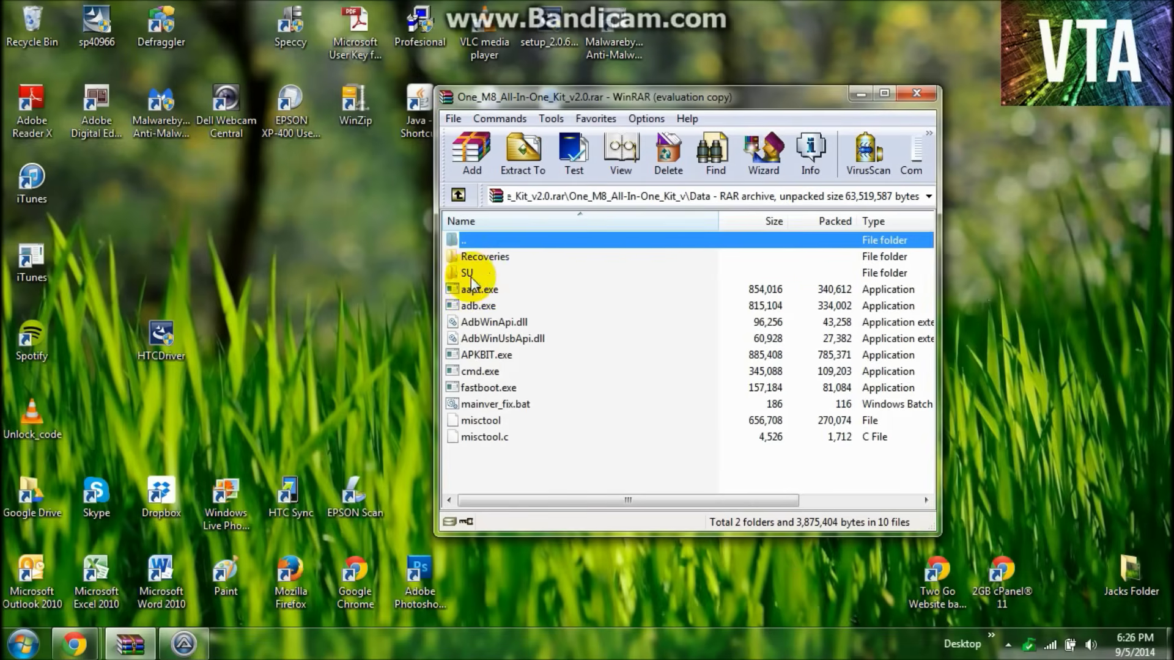
{"action": "left_click", "coordinate": [466, 272]}
{"action": "double_click", "coordinate": [466, 272]}
{"action": "left_click", "coordinate": [495, 257]}
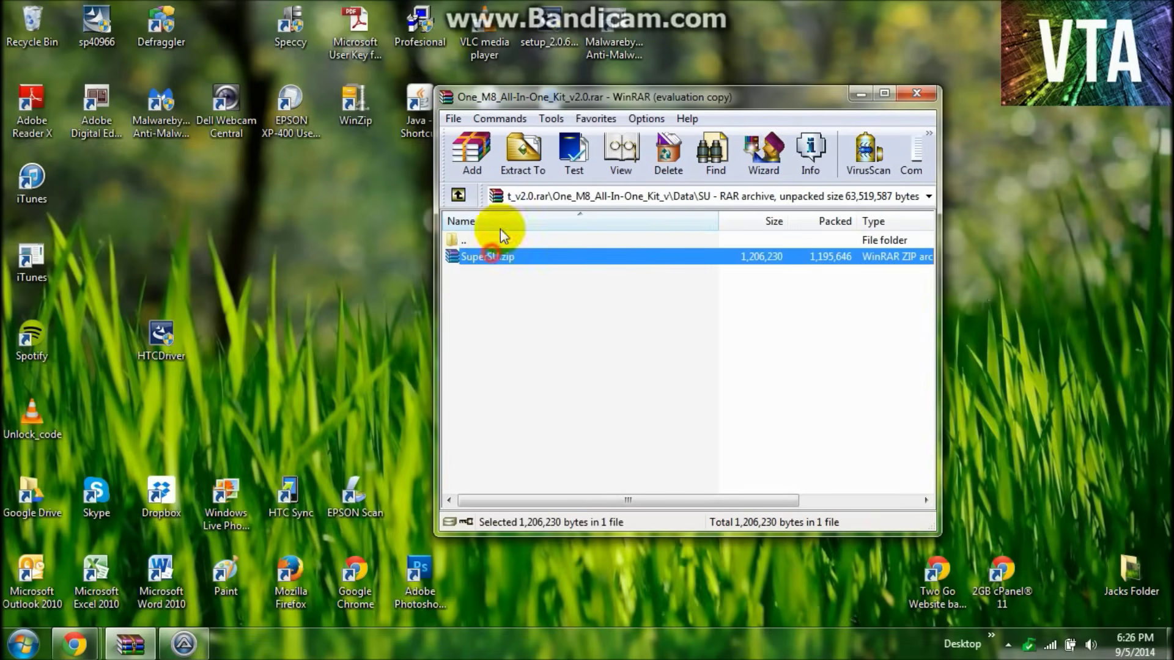
- Extract SuperSU.zip to the Desktop
{"action": "left_click", "coordinate": [521, 157]}
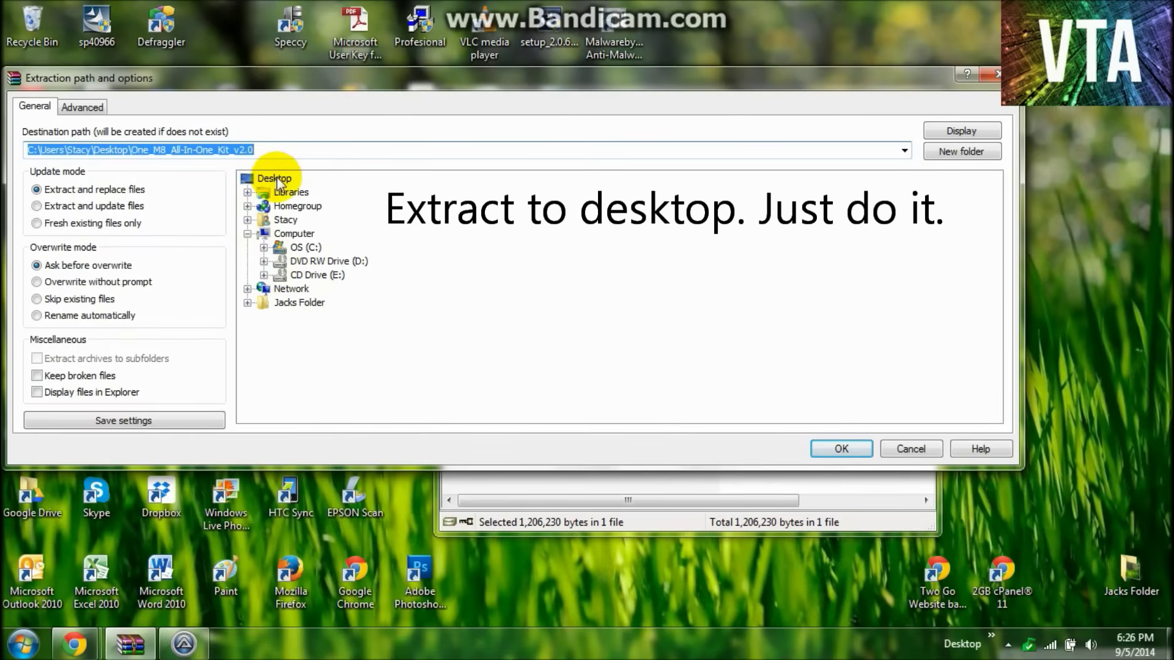
{"action": "left_click", "coordinate": [292, 233]}
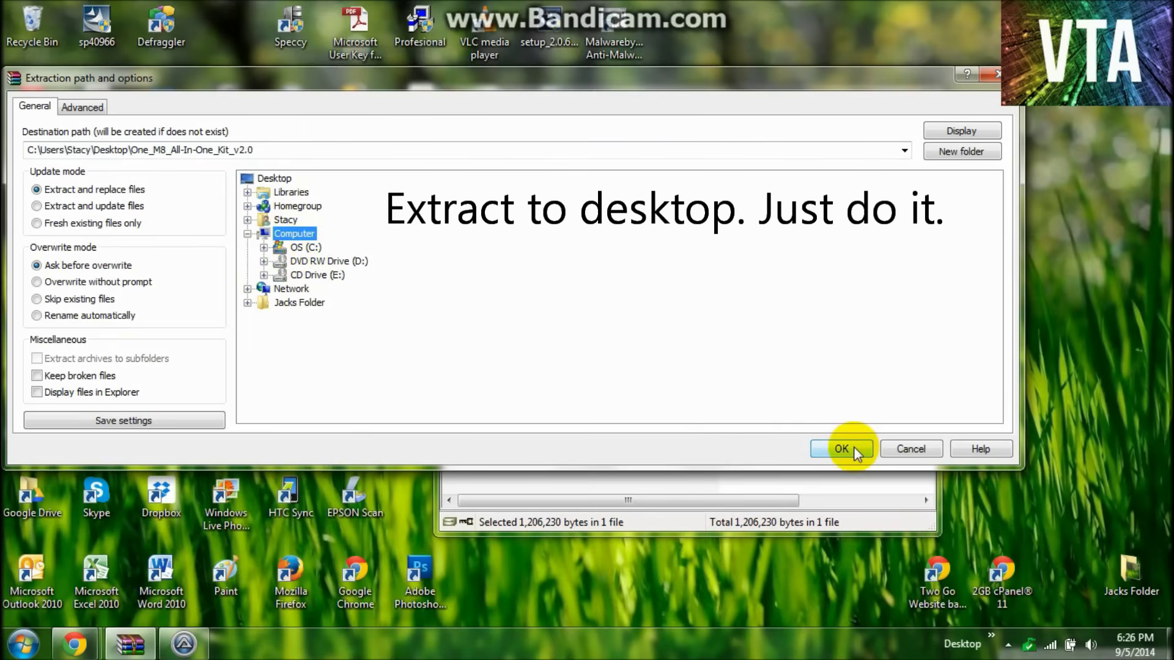
{"action": "left_click", "coordinate": [272, 178]}
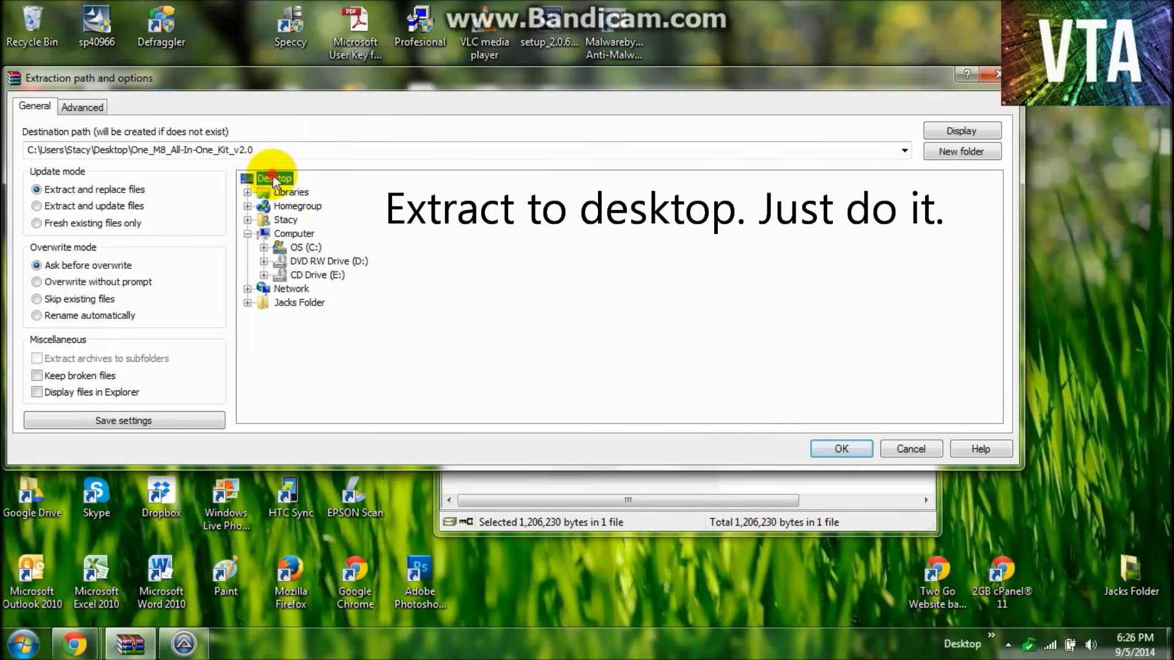
{"action": "left_click", "coordinate": [841, 449]}
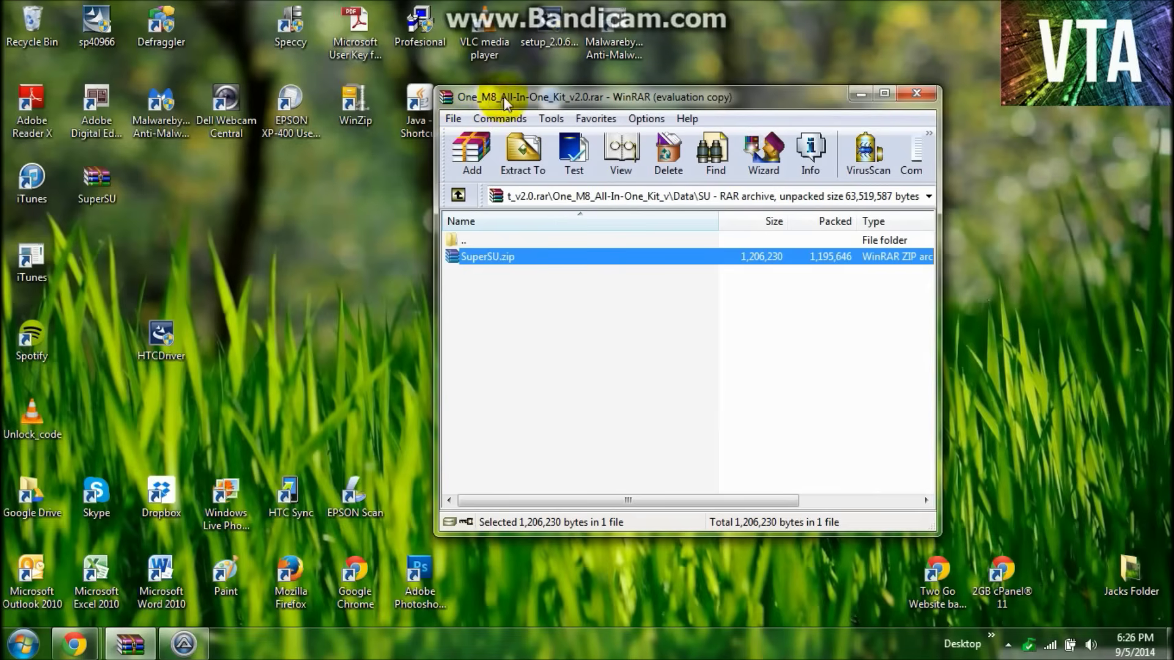
- Open the HTC One_M8's Internal storage in Windows Explorer
{"action": "left_click", "coordinate": [857, 95]}
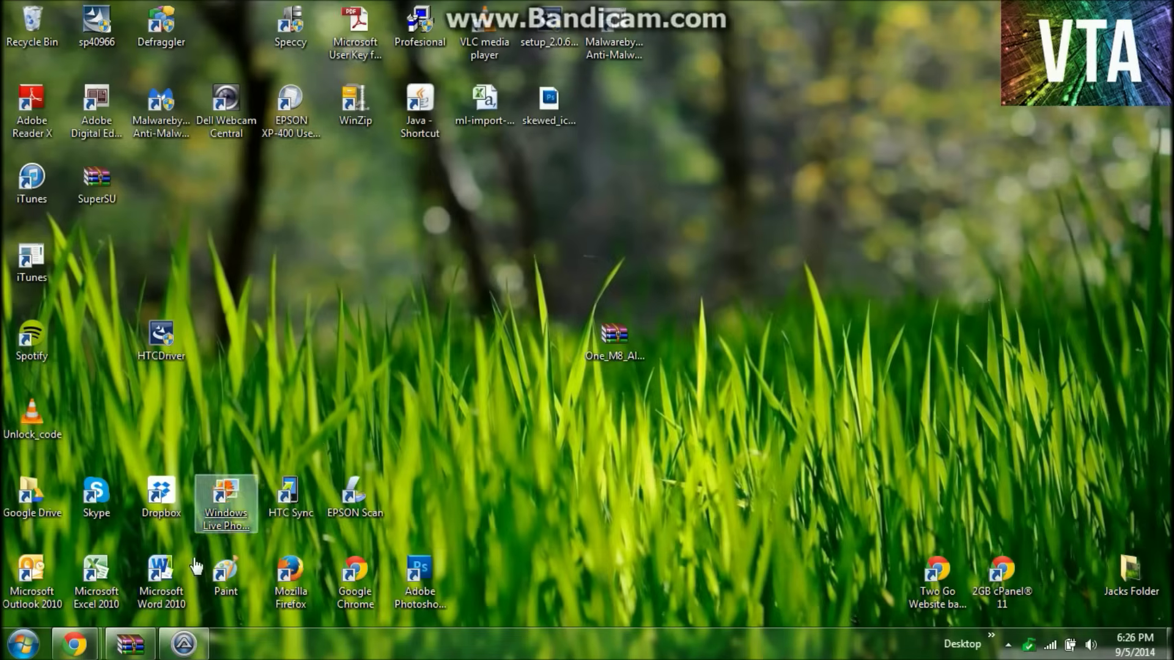
{"action": "left_click", "coordinate": [24, 643]}
{"action": "mouse_move", "coordinate": [336, 374]}
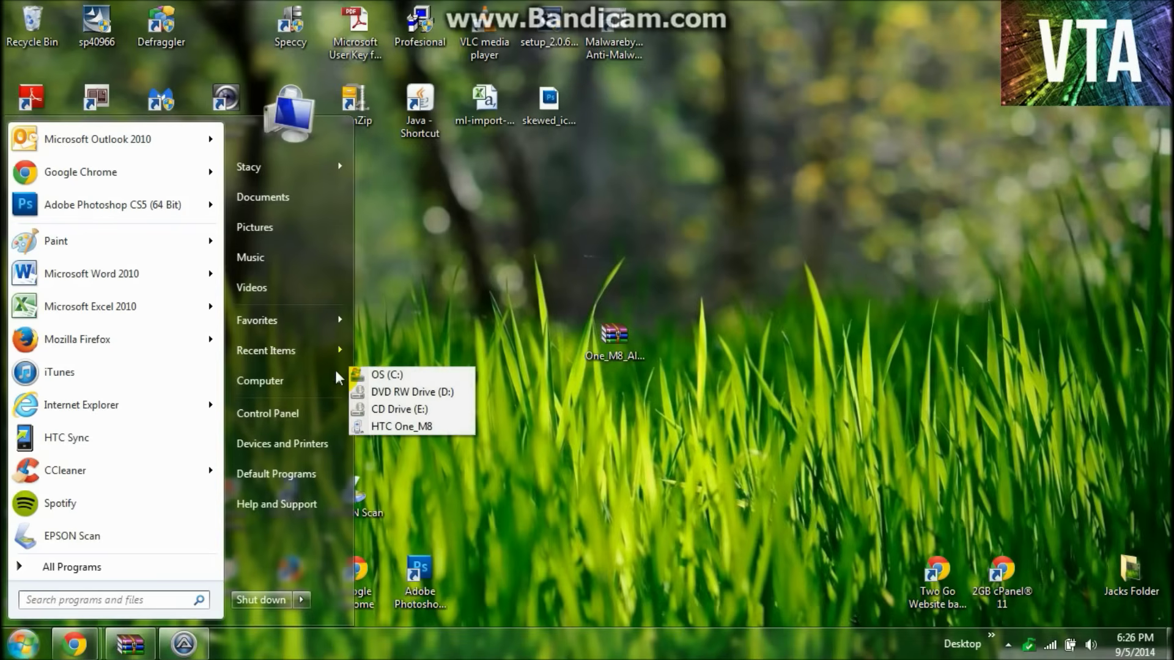
{"action": "left_click", "coordinate": [376, 374]}
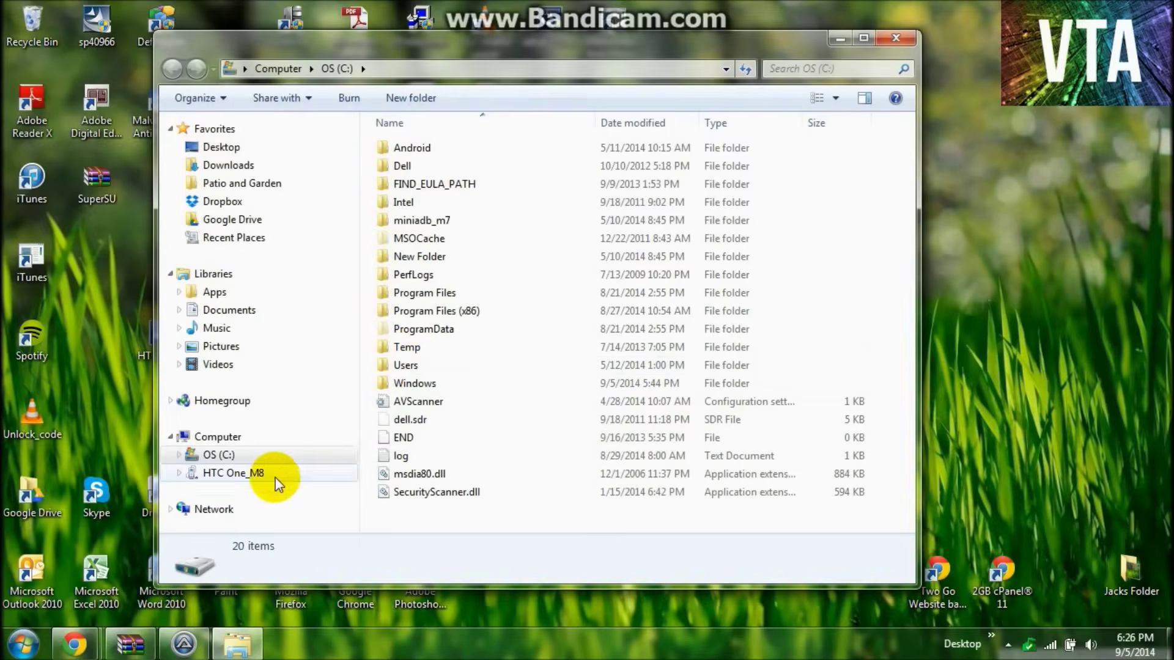
{"action": "left_click", "coordinate": [253, 437]}
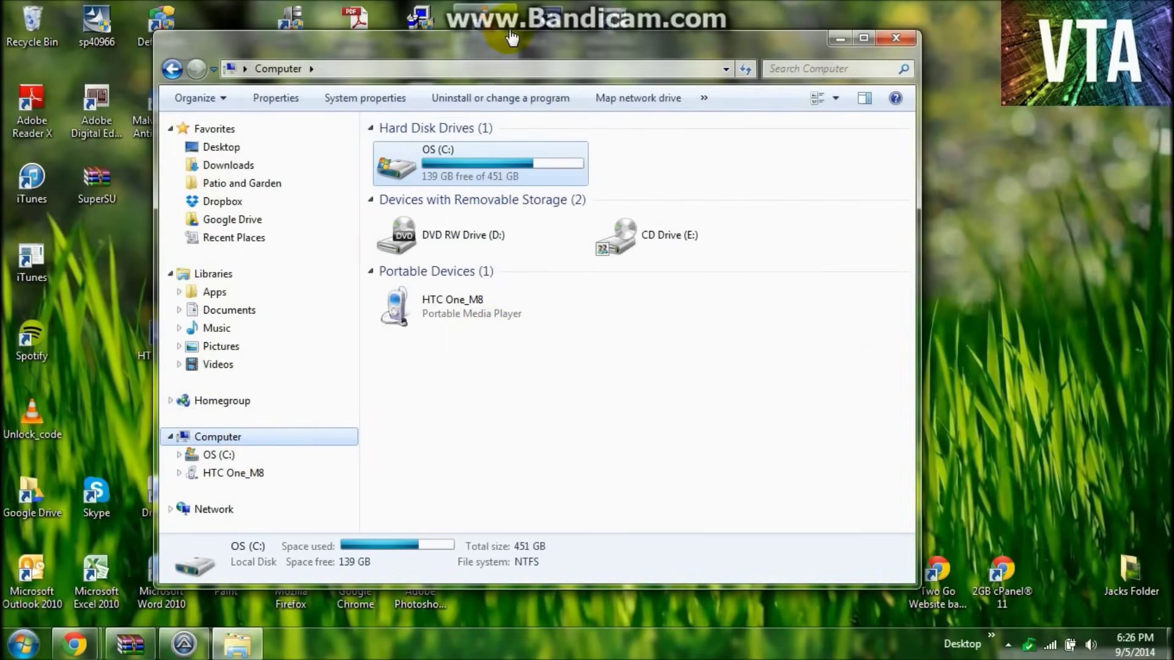
{"action": "left_click_drag", "start_coordinate": [512, 38], "coordinate": [783, 37]}
{"action": "double_click", "coordinate": [781, 293]}
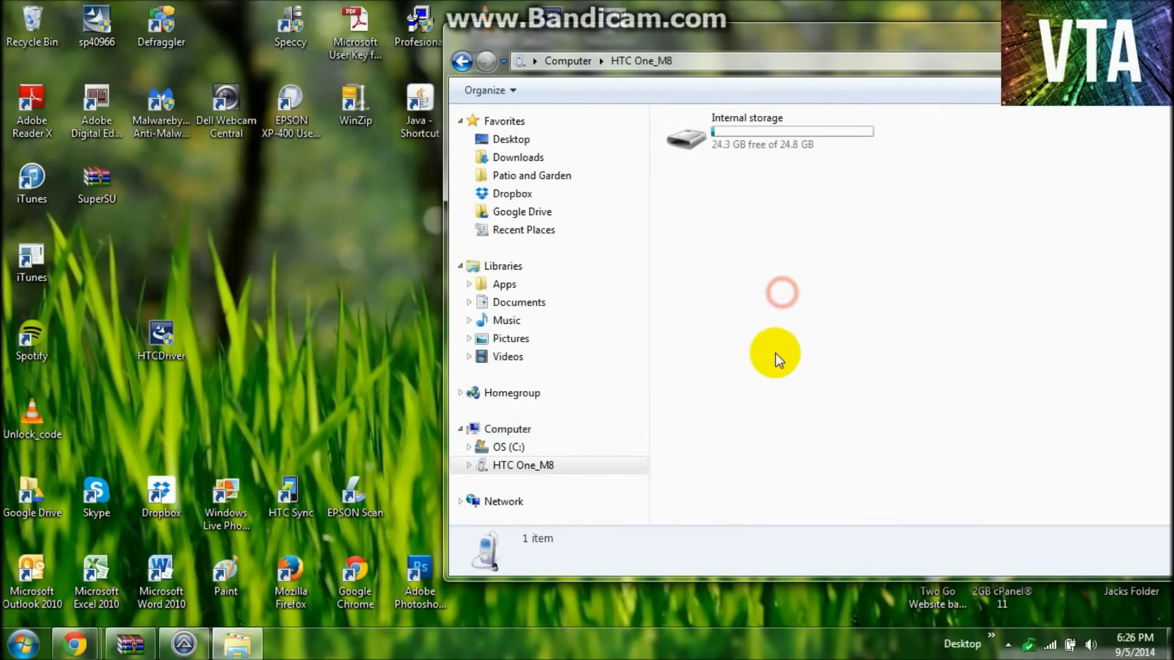
{"action": "double_click", "coordinate": [779, 146]}
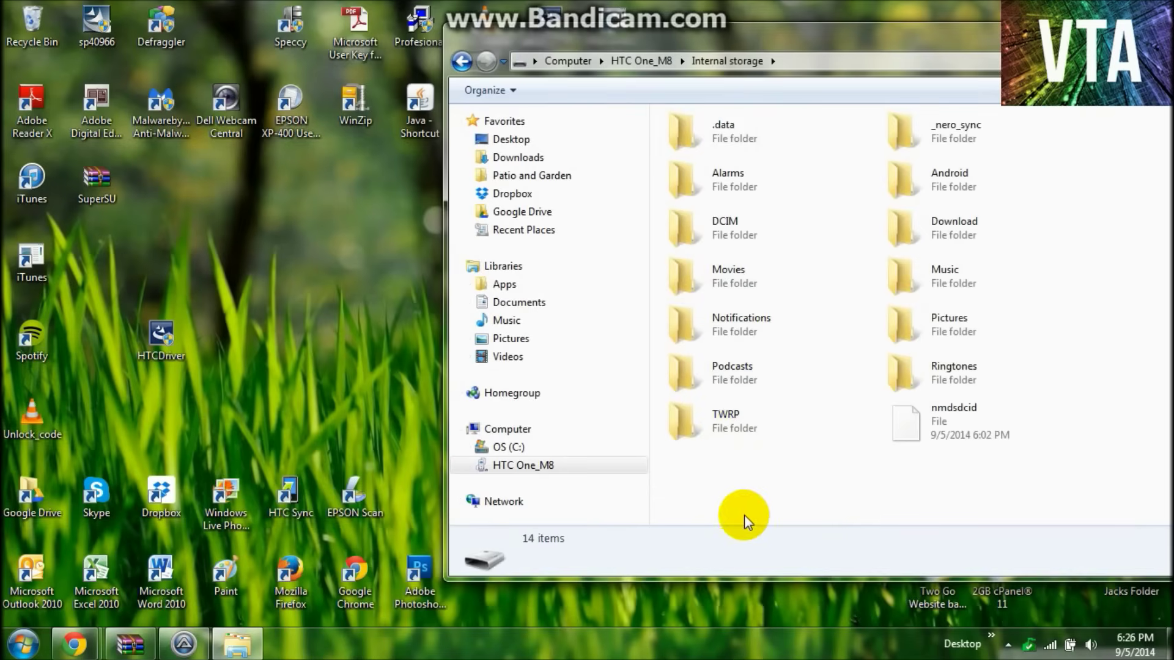
- Copy SuperSU.zip from the desktop into Internal storage and return to the toolkit
{"action": "left_click_drag", "start_coordinate": [530, 42], "coordinate": [304, 31]}
{"action": "left_click_drag", "start_coordinate": [97, 178], "coordinate": [622, 482]}
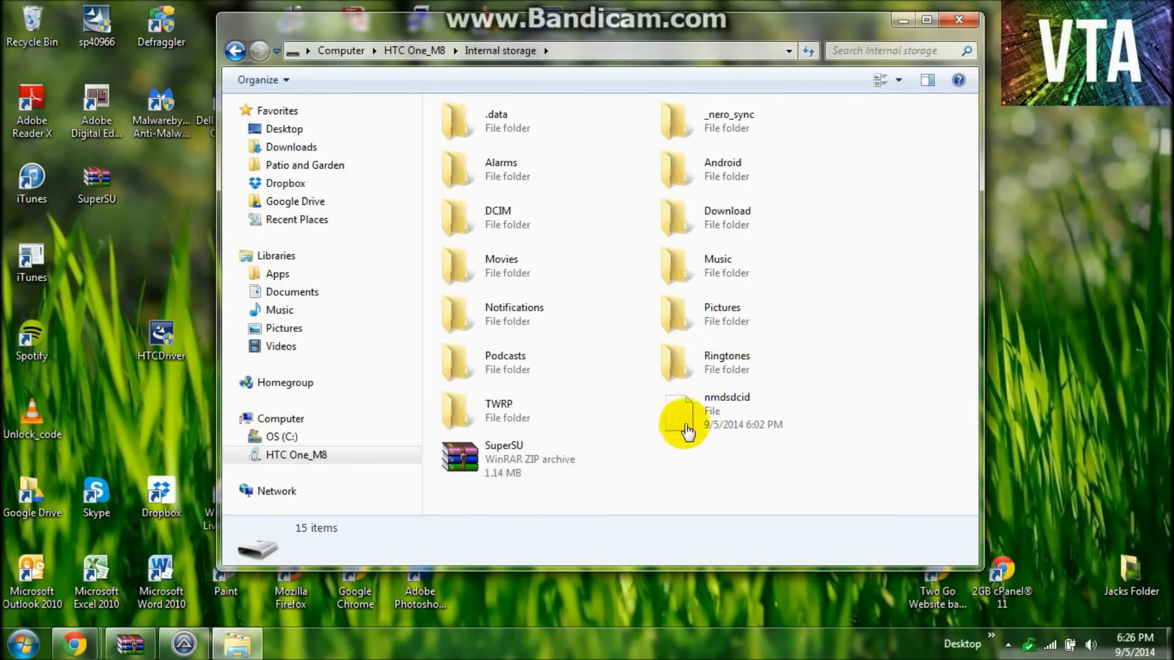
{"action": "left_click", "coordinate": [901, 24]}
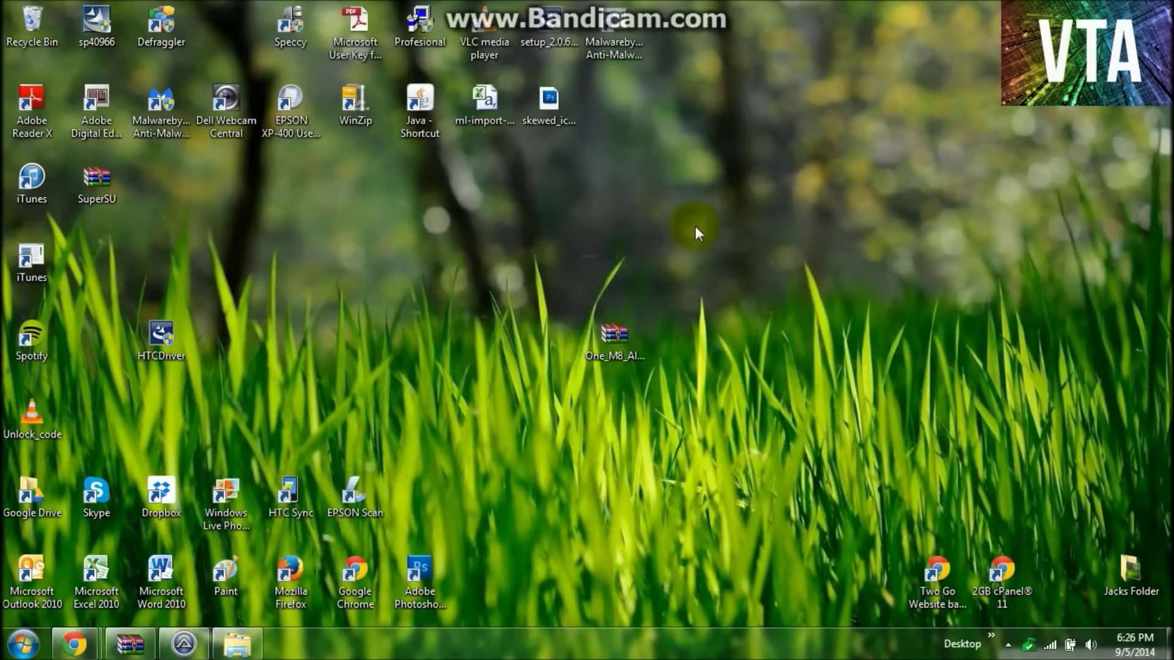
{"action": "left_click", "coordinate": [183, 644]}
- Run the Boot into Recovery command to restart the phone into TWRP
{"action": "left_click_drag", "start_coordinate": [528, 130], "coordinate": [552, 115]}
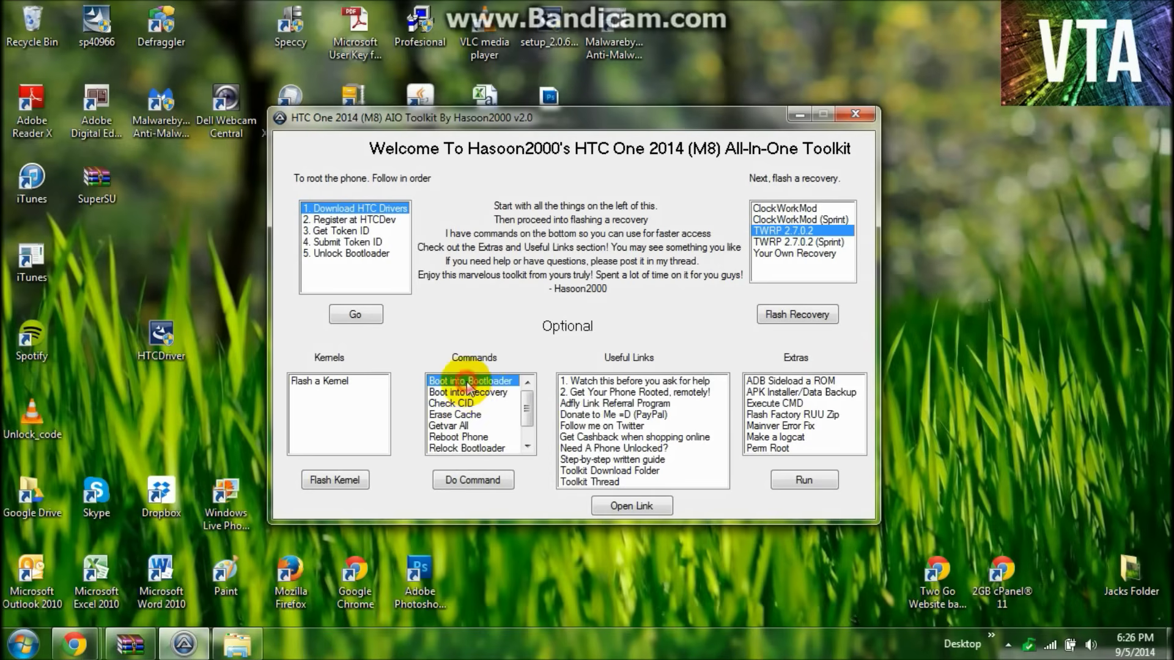
{"action": "left_click", "coordinate": [464, 483]}
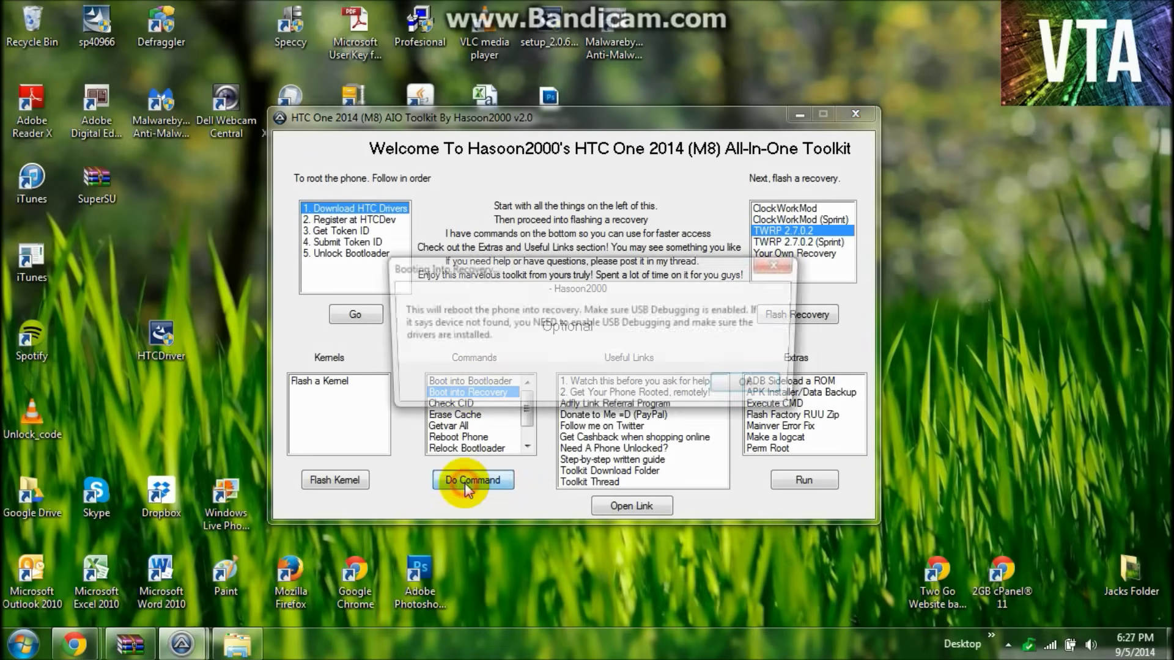
{"action": "left_click", "coordinate": [761, 389]}
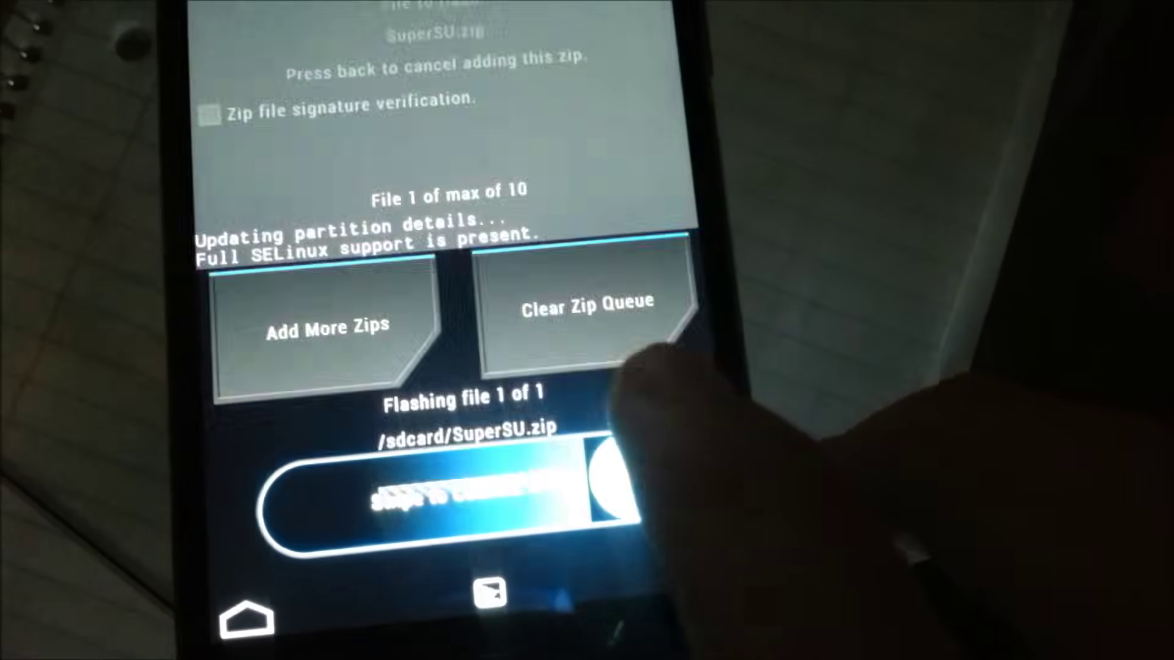
- Swipe to confirm flashing /sdcard/SuperSU.zip in TWRP
{"action": "left_click_drag", "start_coordinate": [614, 483], "coordinate": [635, 483]}
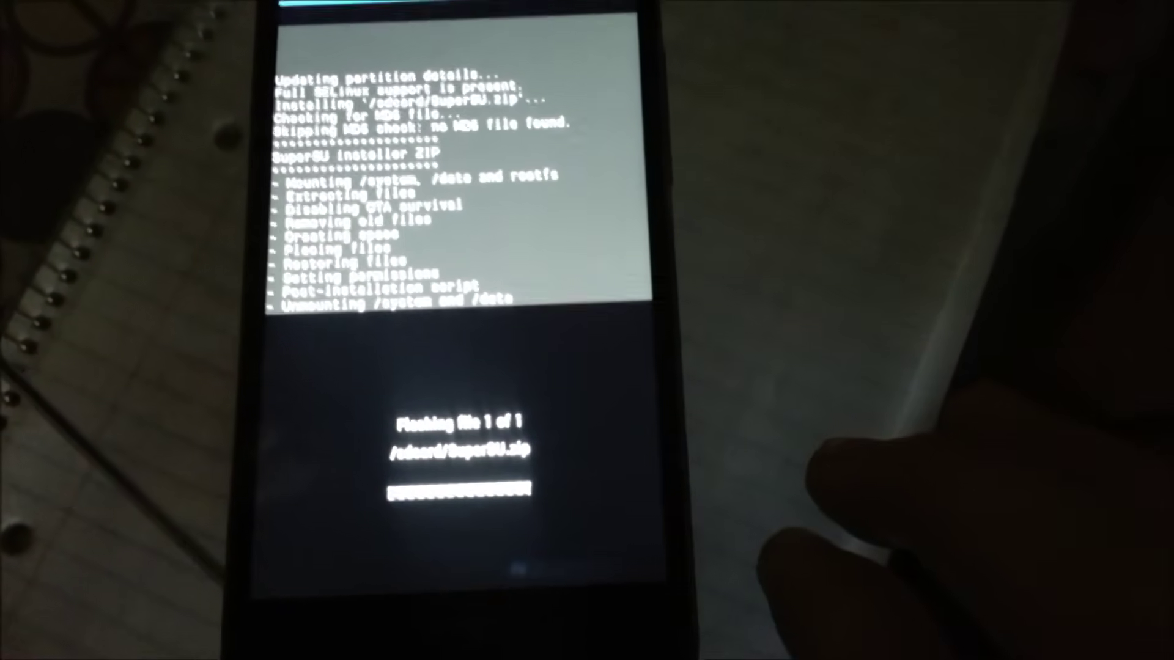